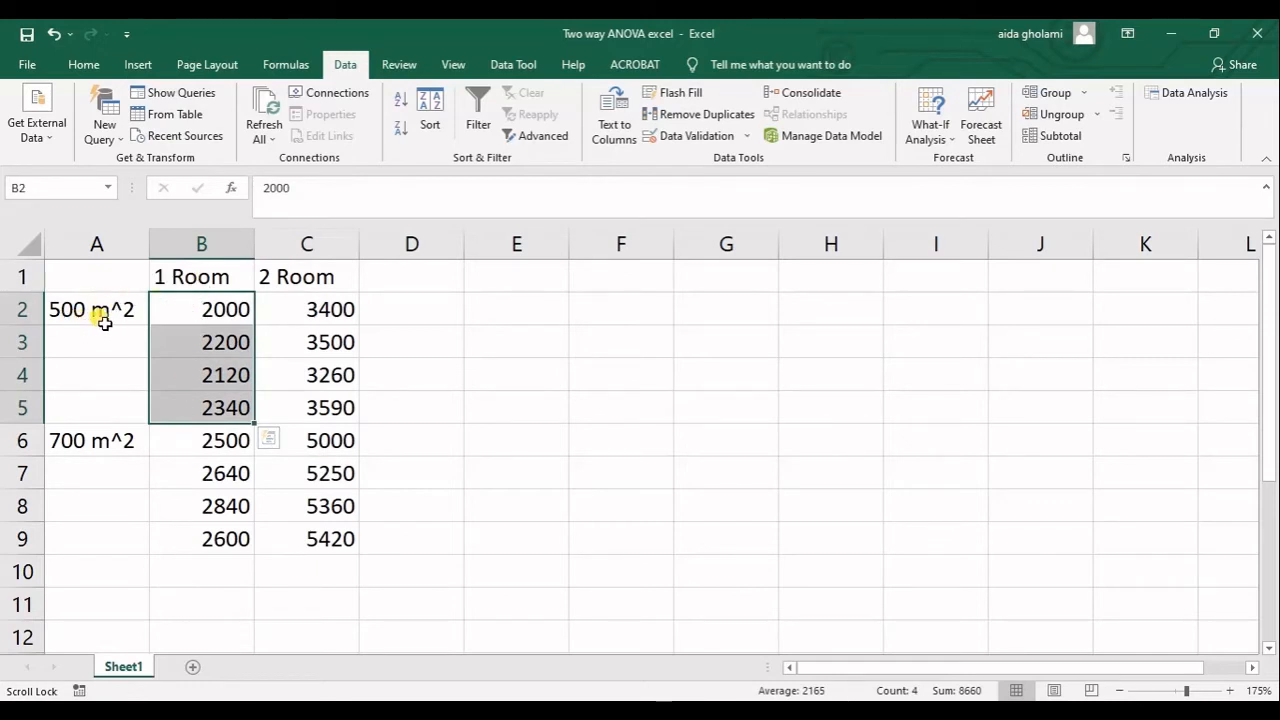
# Highlight the remaining sample groups C2:C5, B6:B9 and C6:C9 in turn to review the data layout.
pyautogui.moveTo(315, 303); pyautogui.dragTo(309, 405)
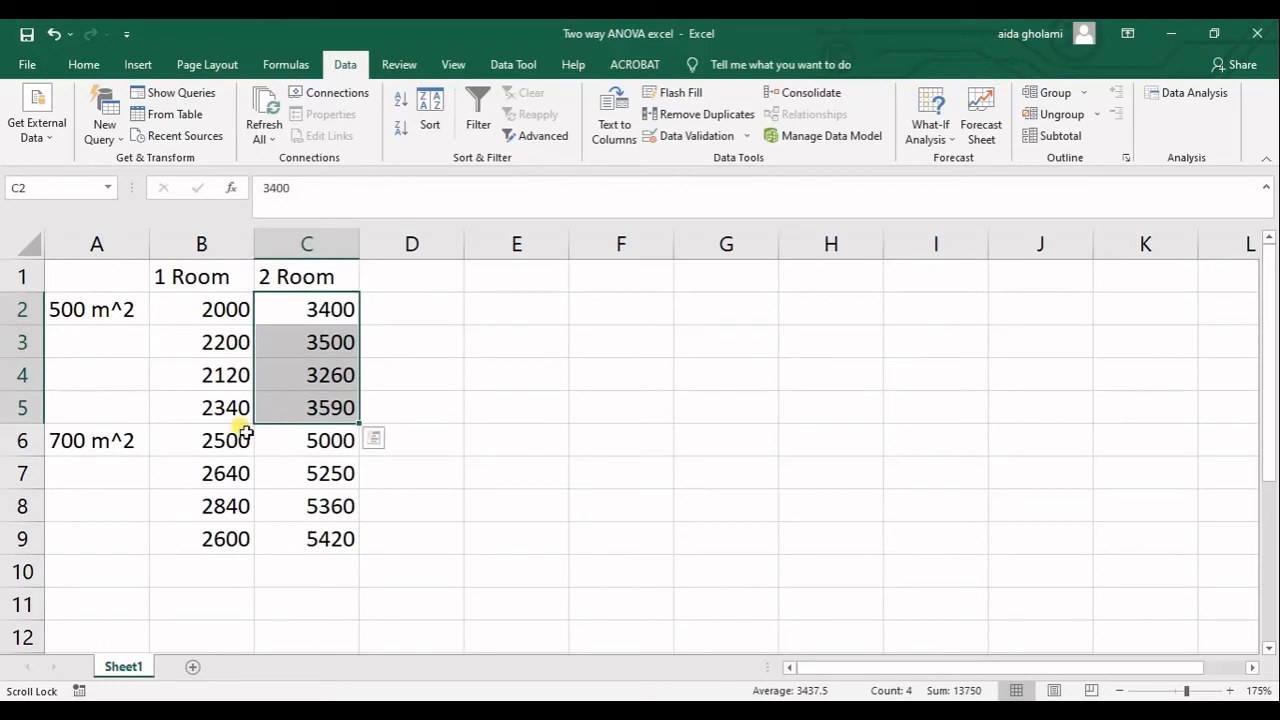
pyautogui.moveTo(243, 440); pyautogui.dragTo(240, 540)
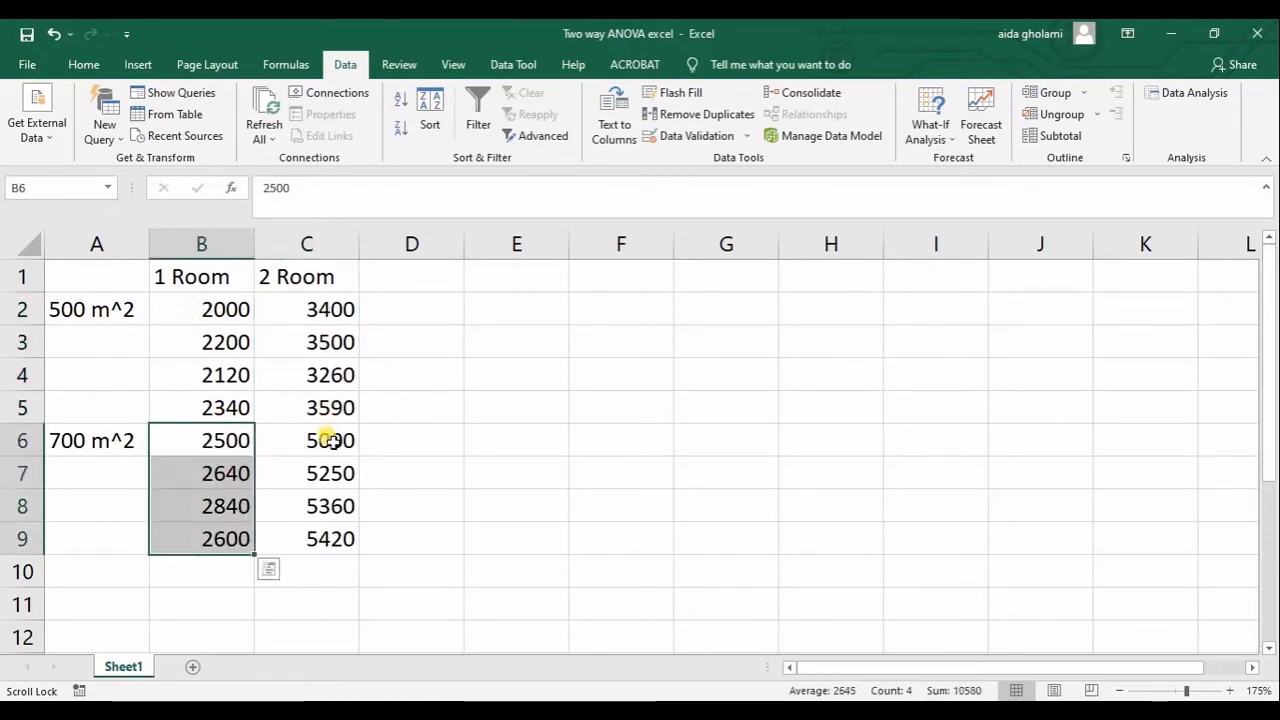
pyautogui.moveTo(331, 437); pyautogui.dragTo(322, 553)
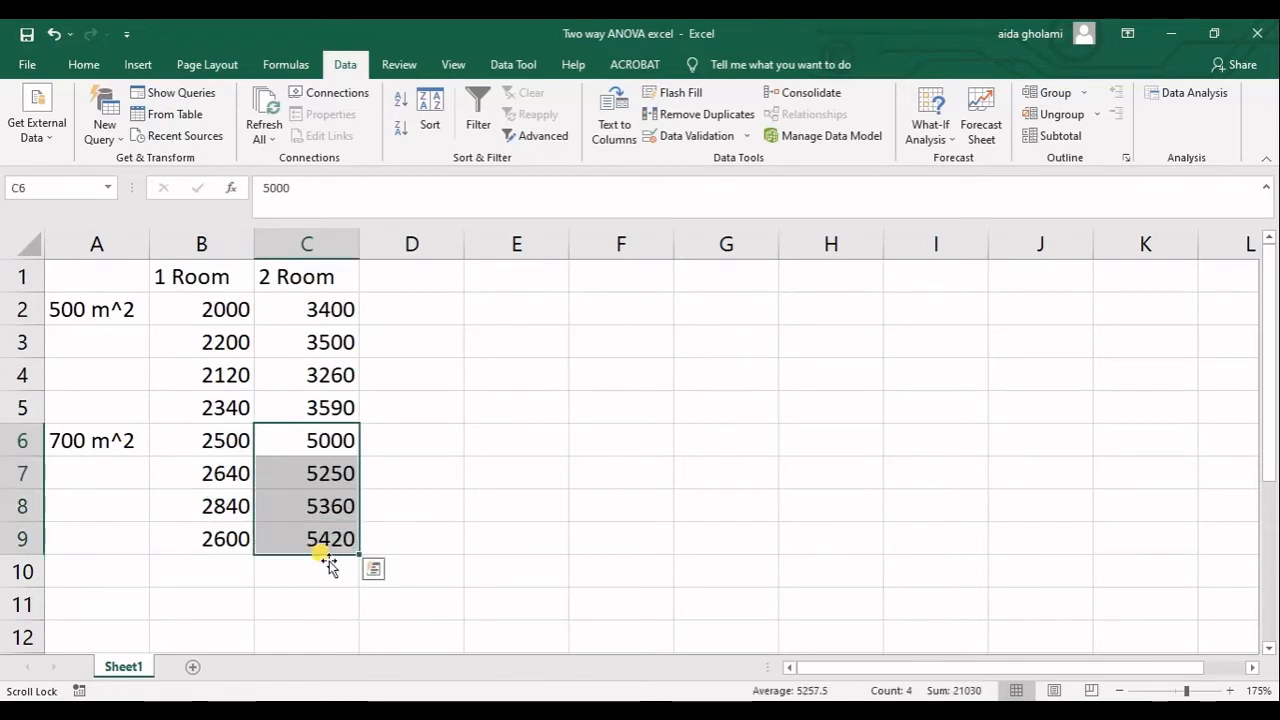
pyautogui.click(300, 353)
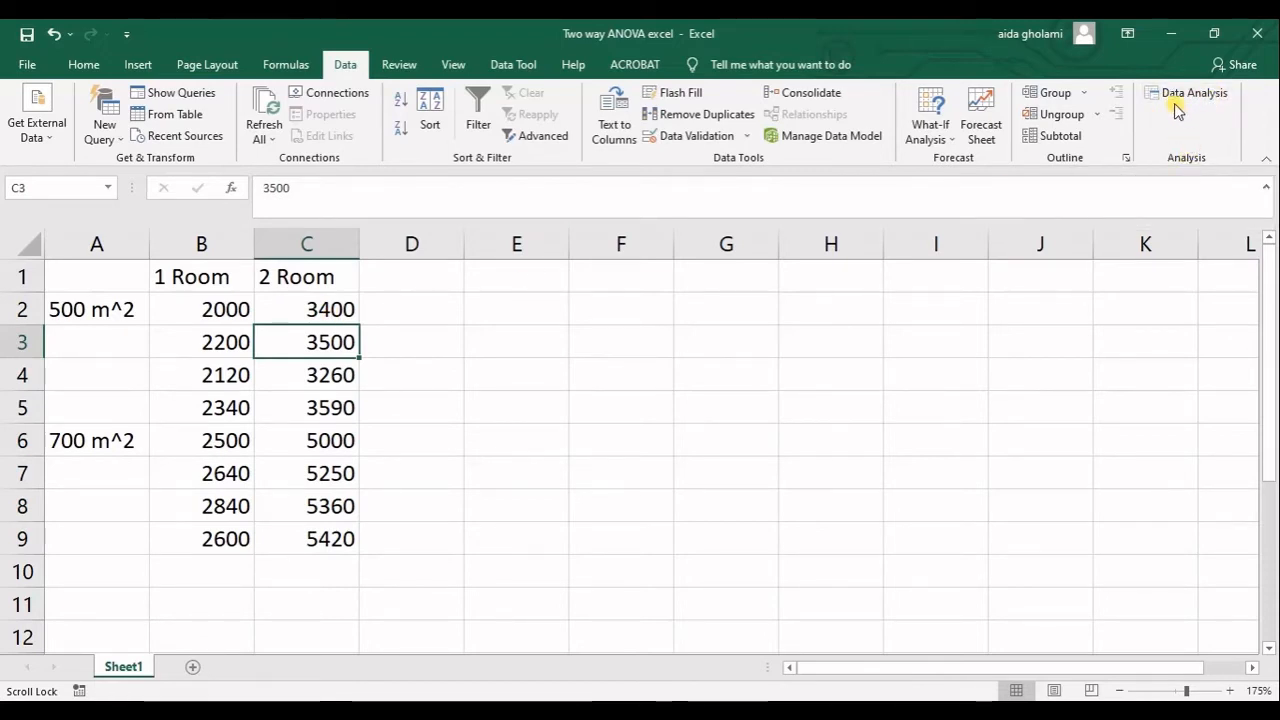
# Check in the Excel add-ins manager that Analysis ToolPak is enabled, leaving the settings as they are.
pyautogui.click(27, 64)
pyautogui.click(60, 628)
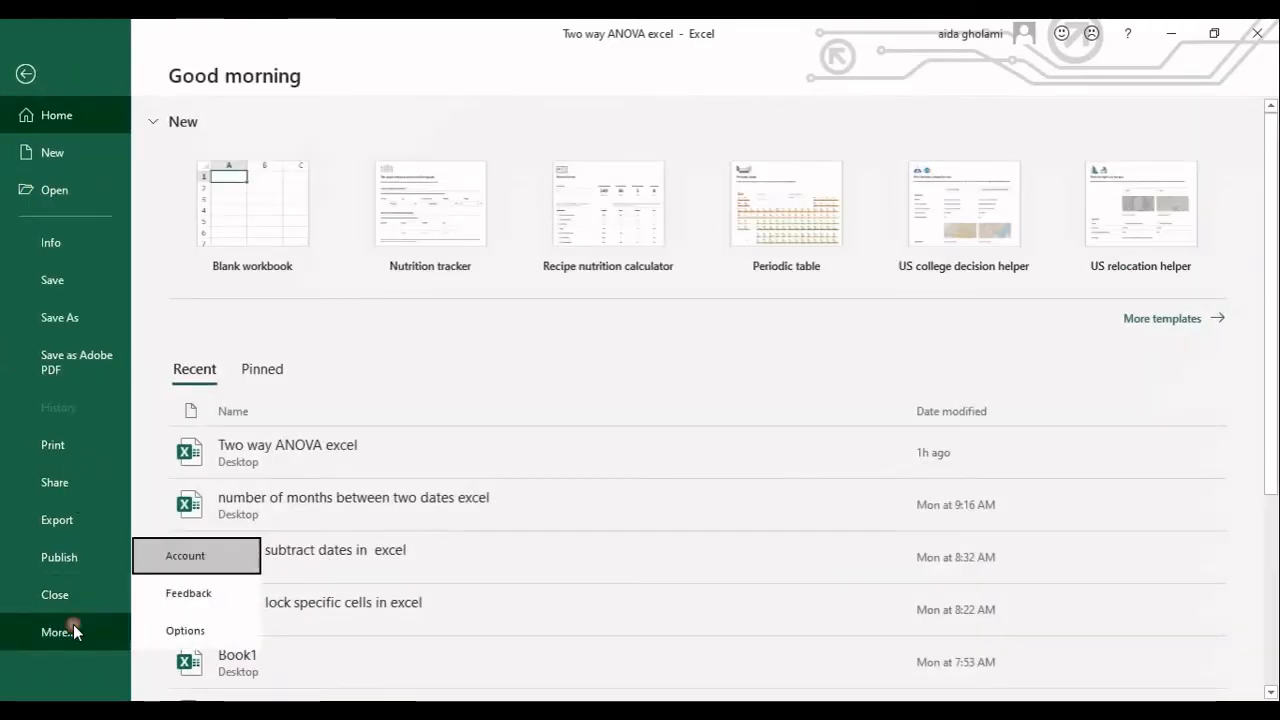
pyautogui.click(183, 628)
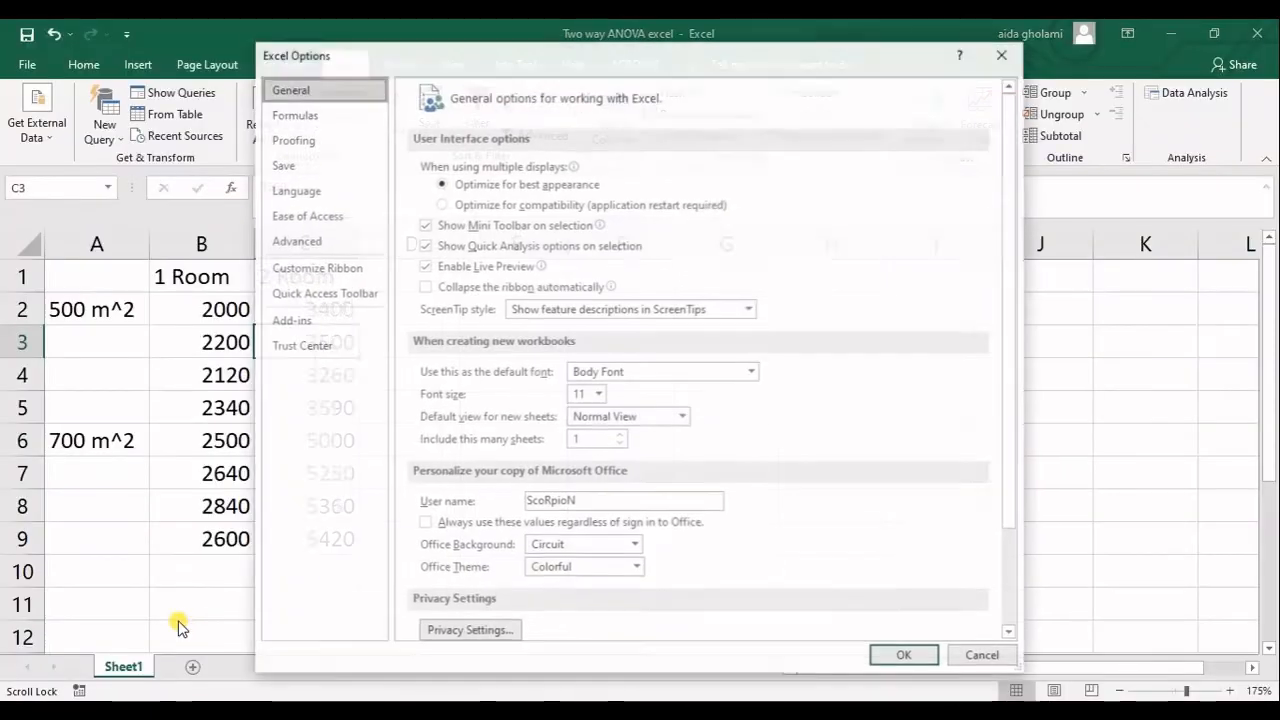
pyautogui.click(345, 320)
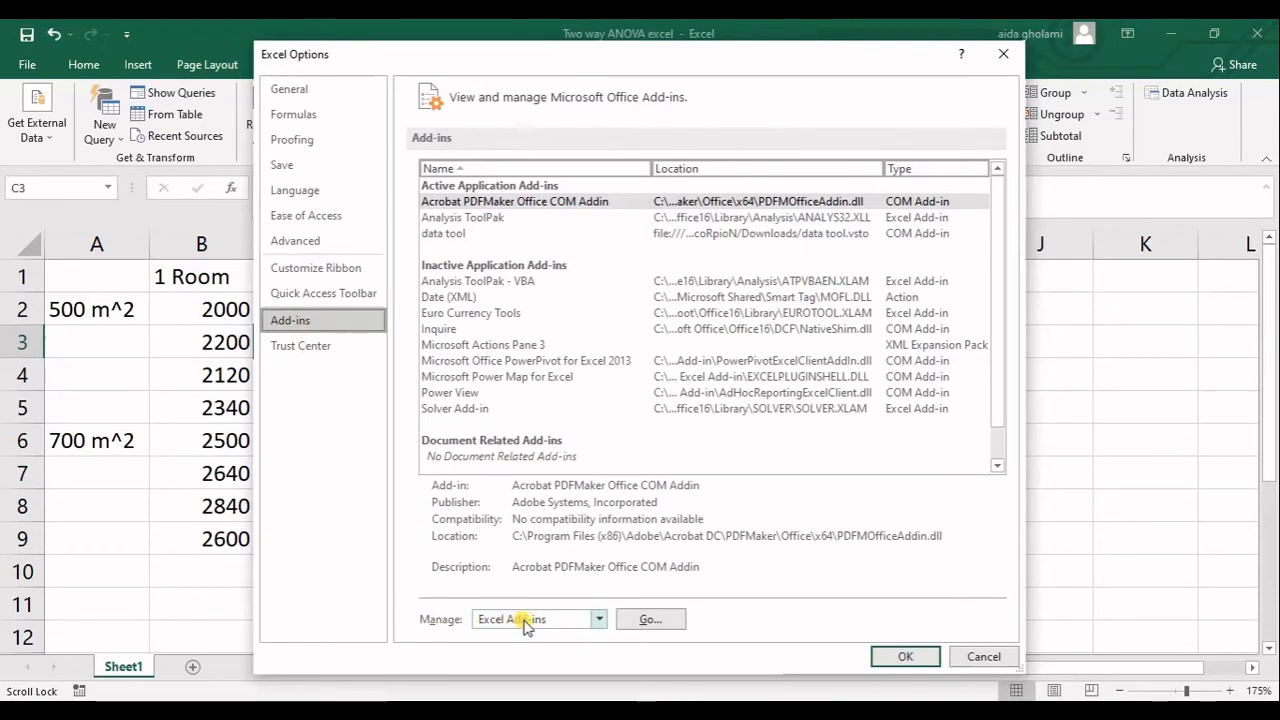
pyautogui.click(642, 624)
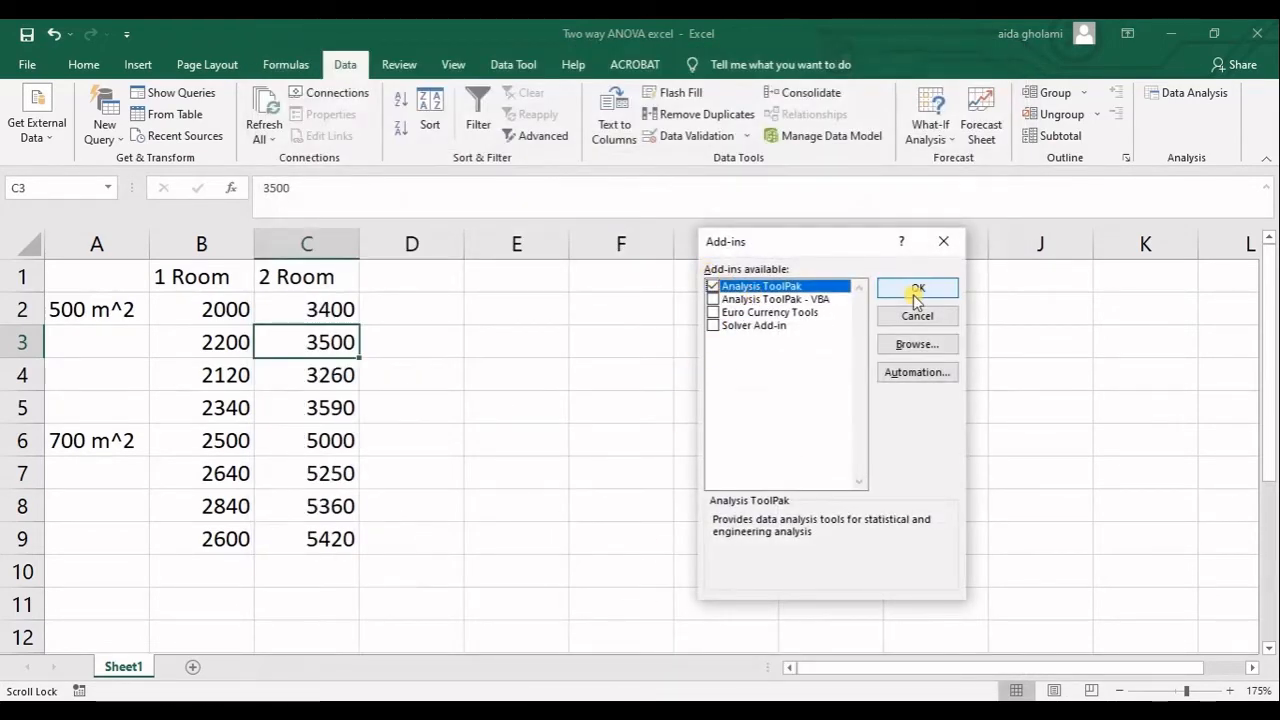
pyautogui.click(949, 249)
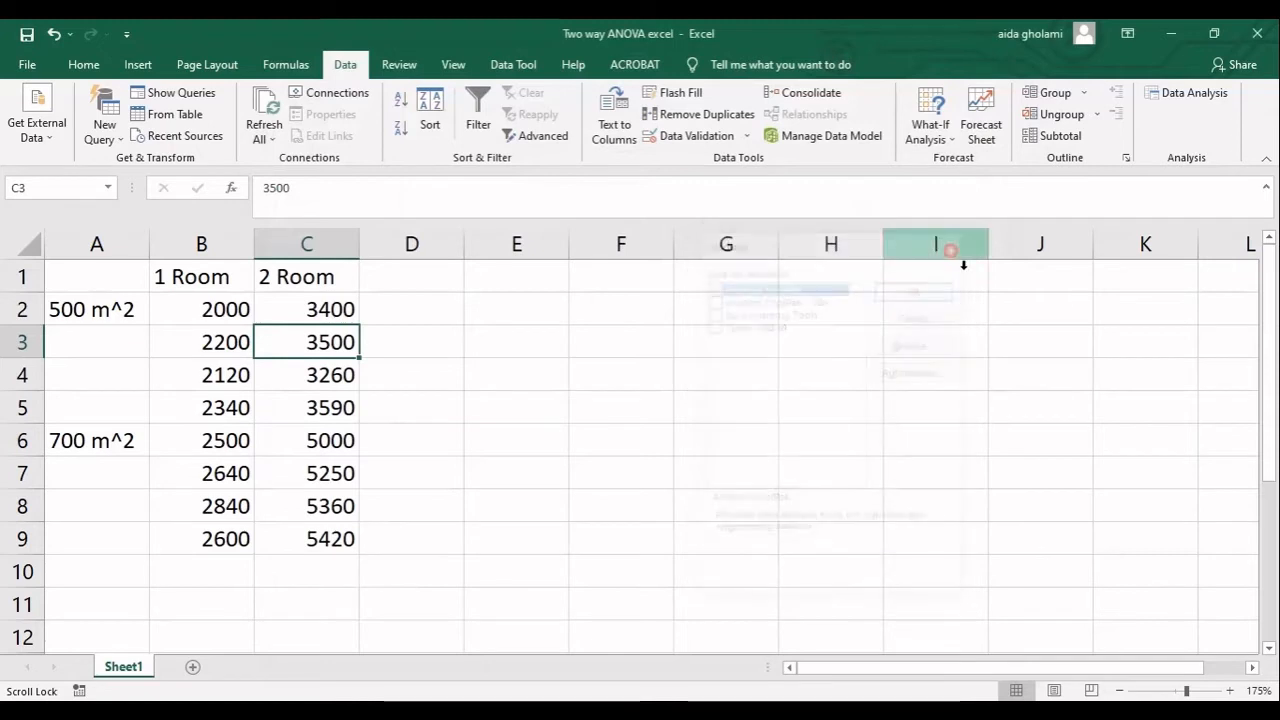
# Start the Anova: Two-Factor With Replication tool from the data analysis tools.
pyautogui.click(1225, 96)
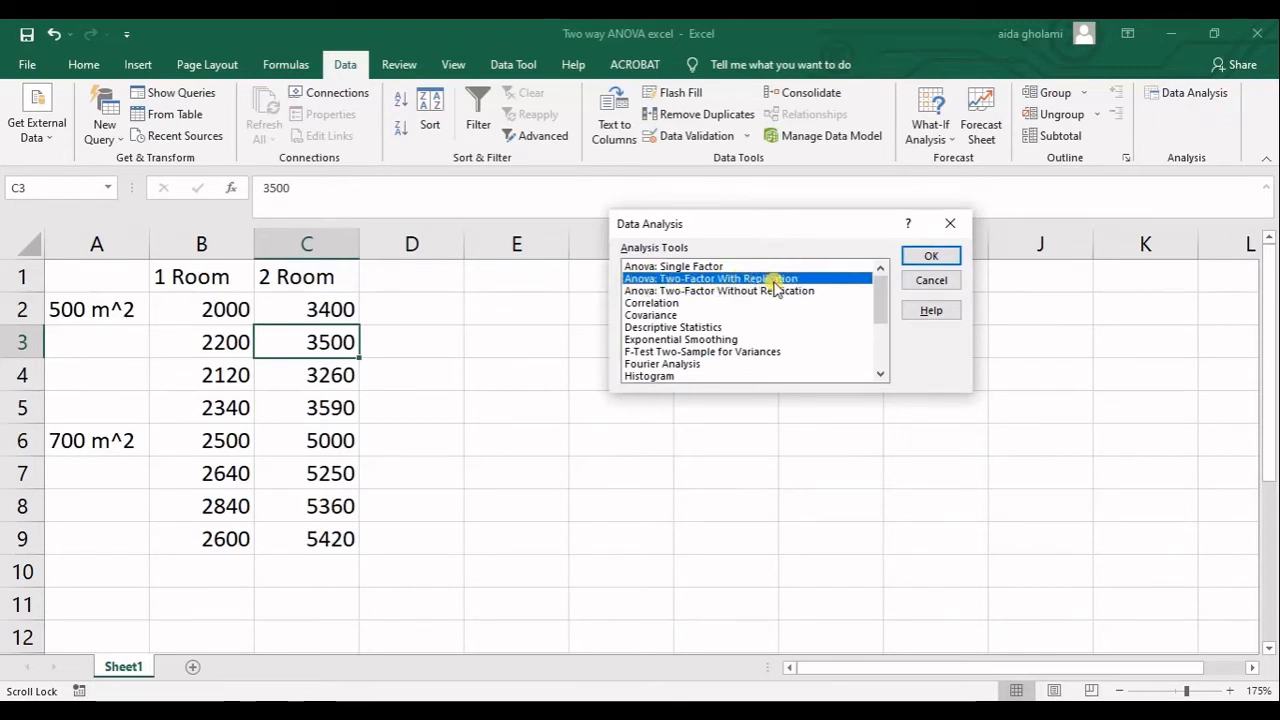
pyautogui.click(739, 291)
pyautogui.click(738, 279)
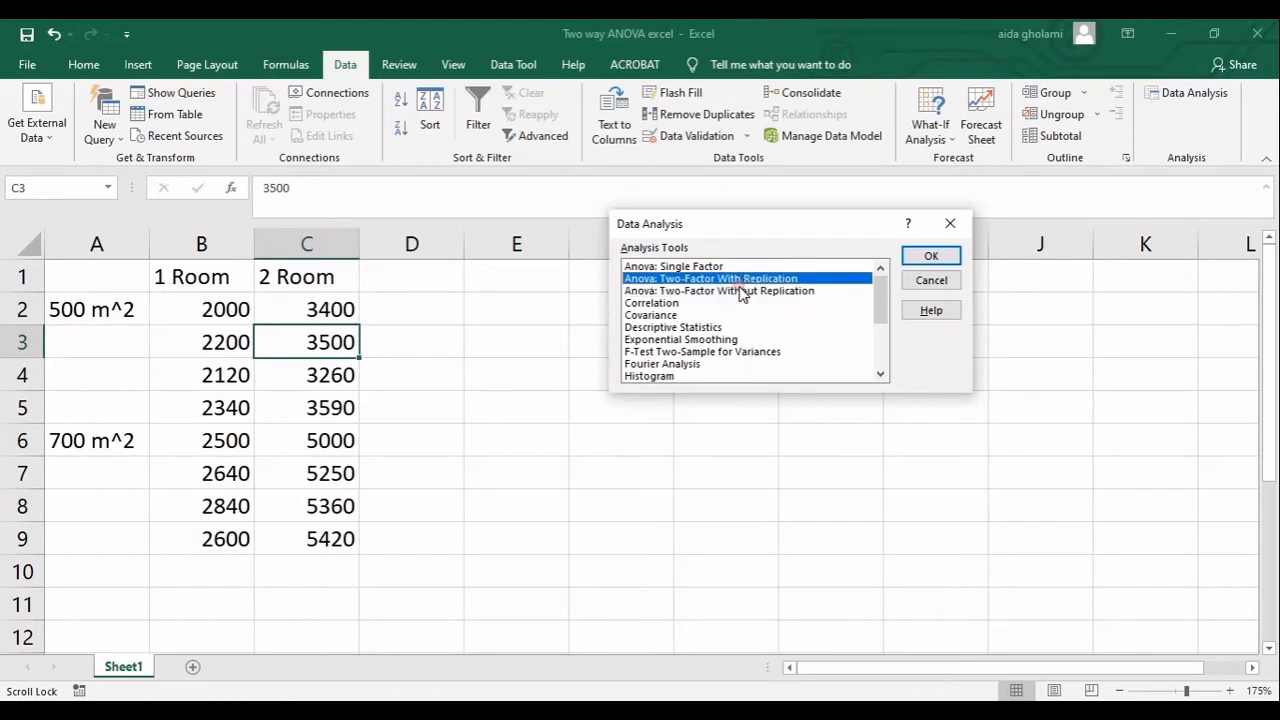
pyautogui.click(739, 291)
pyautogui.click(738, 277)
pyautogui.click(748, 291)
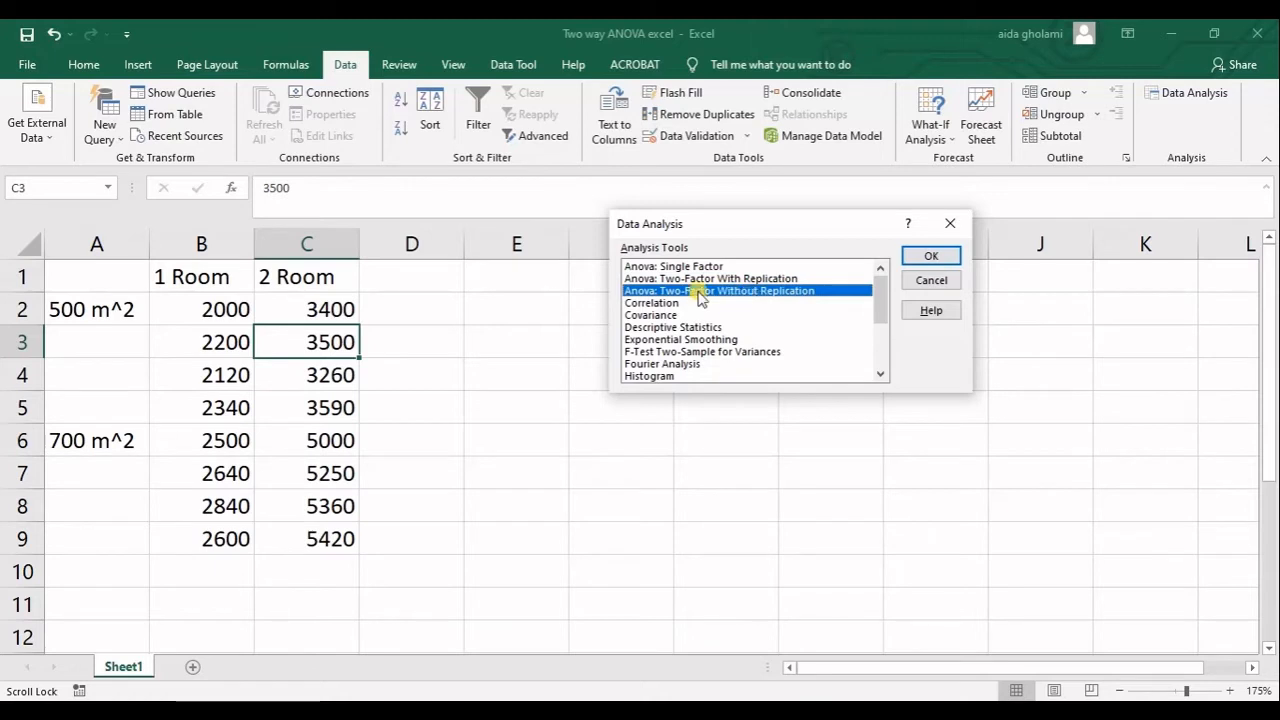
pyautogui.click(726, 278)
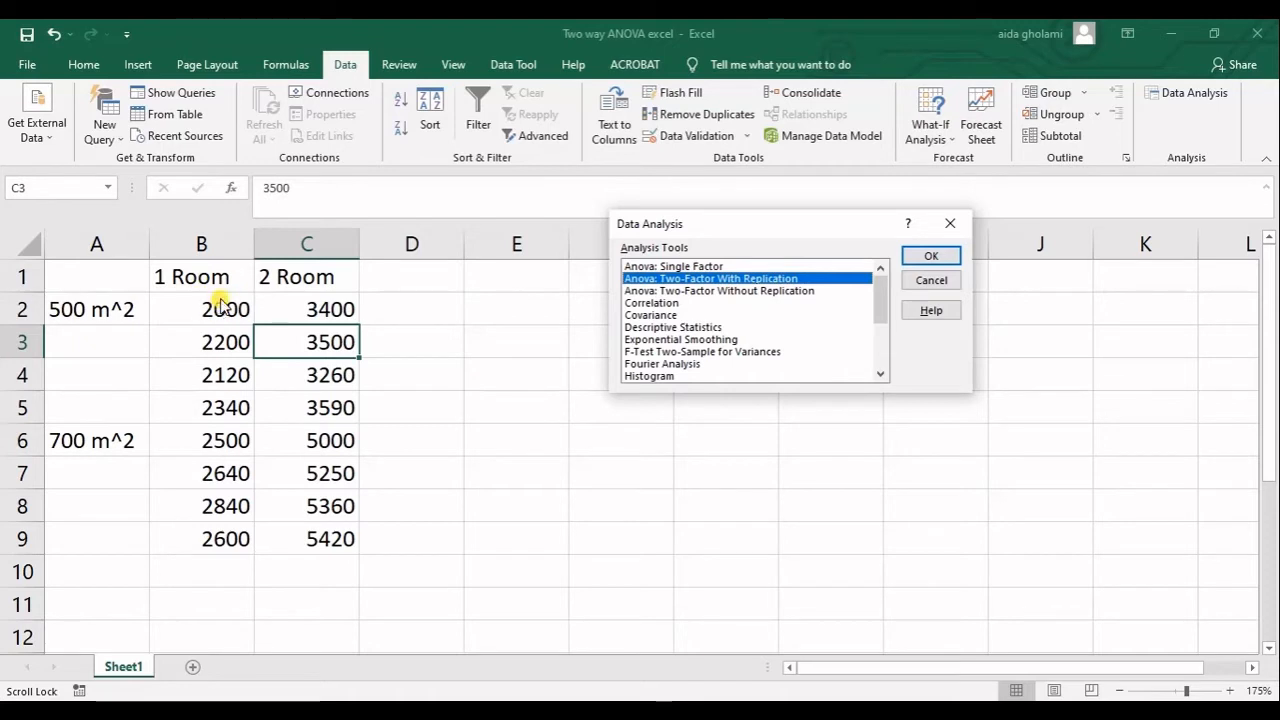
pyautogui.click(740, 291)
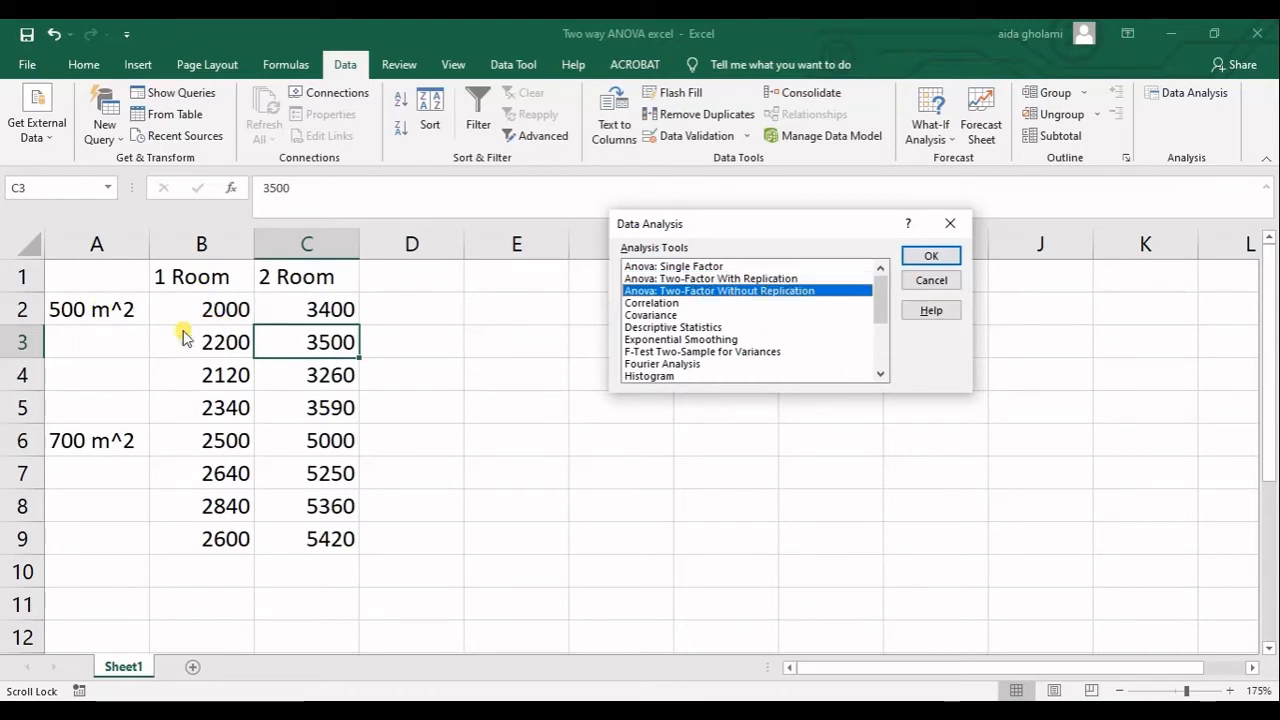
pyautogui.click(680, 279)
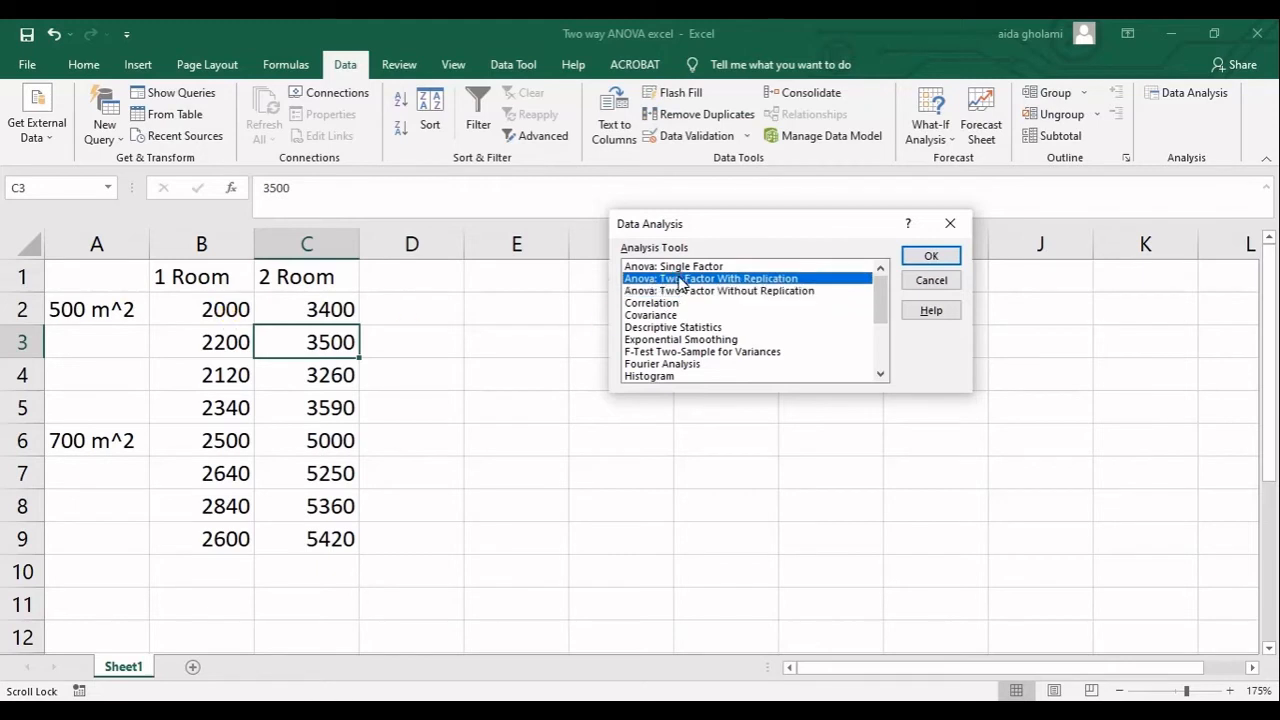
pyautogui.click(943, 257)
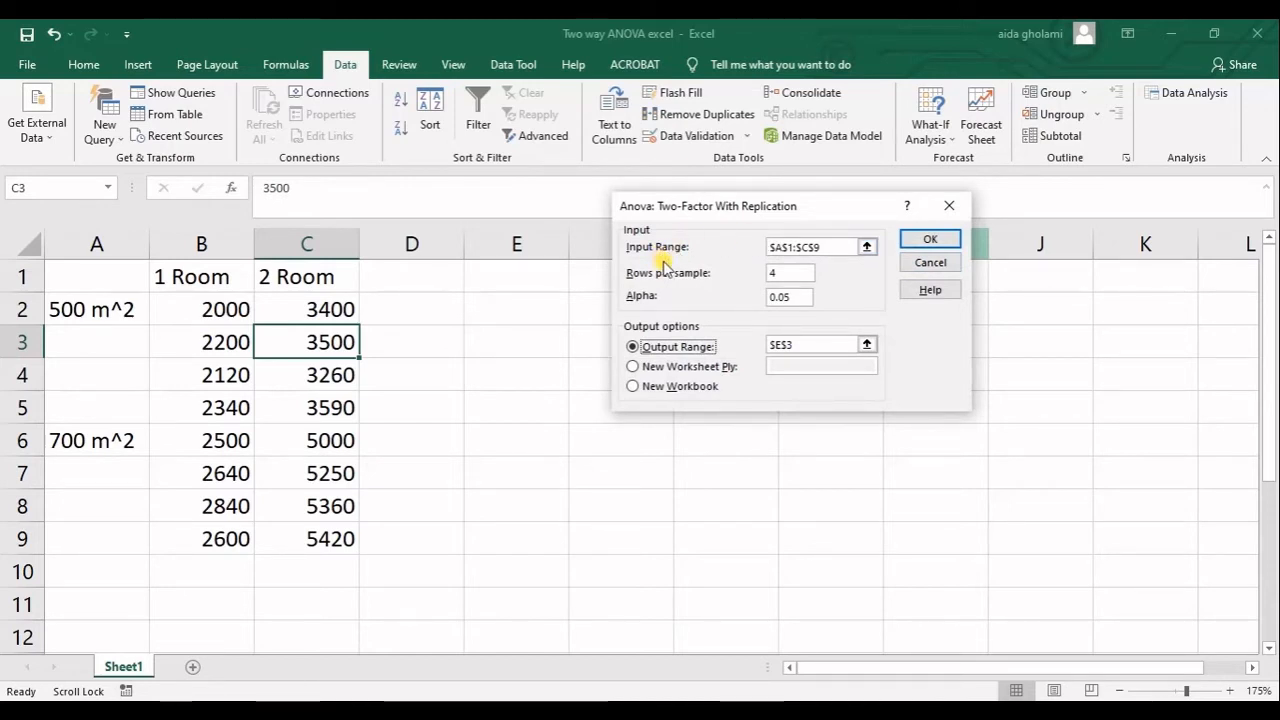
# Run the ANOVA with input range A1:C9, 4 rows per sample, alpha 0.05 and output range E3.
pyautogui.click(867, 247)
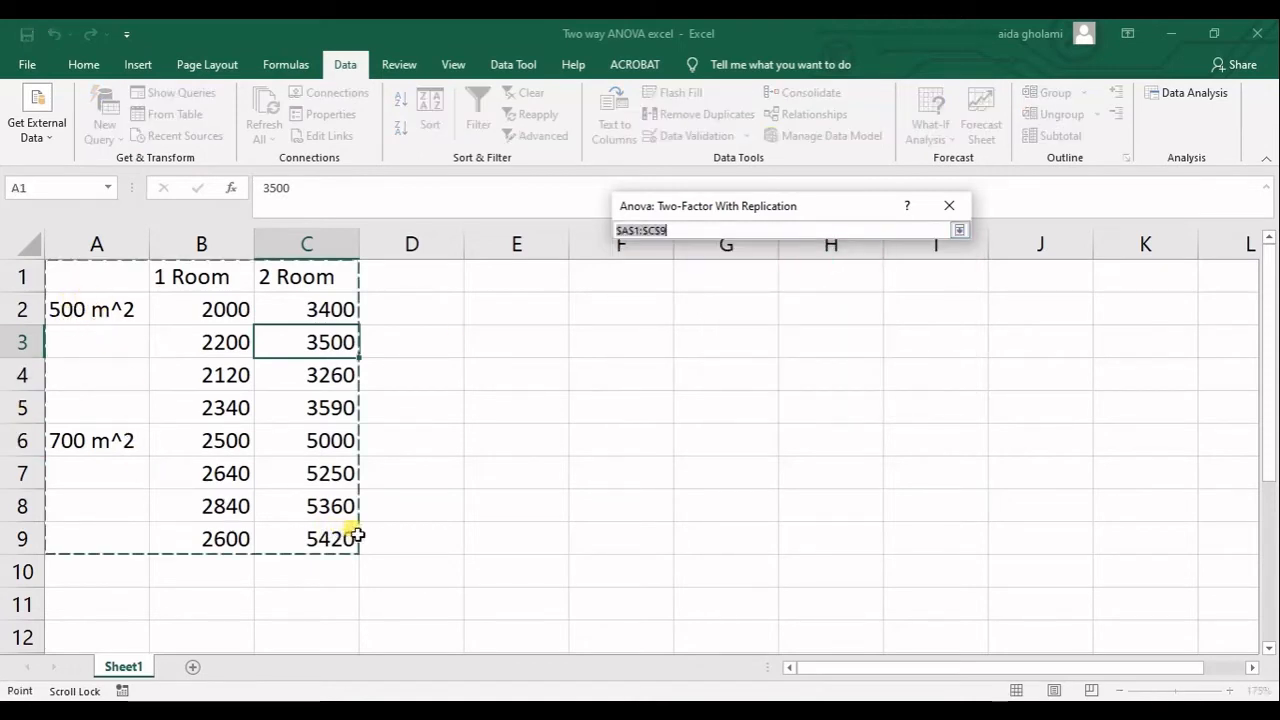
pyautogui.click(959, 230)
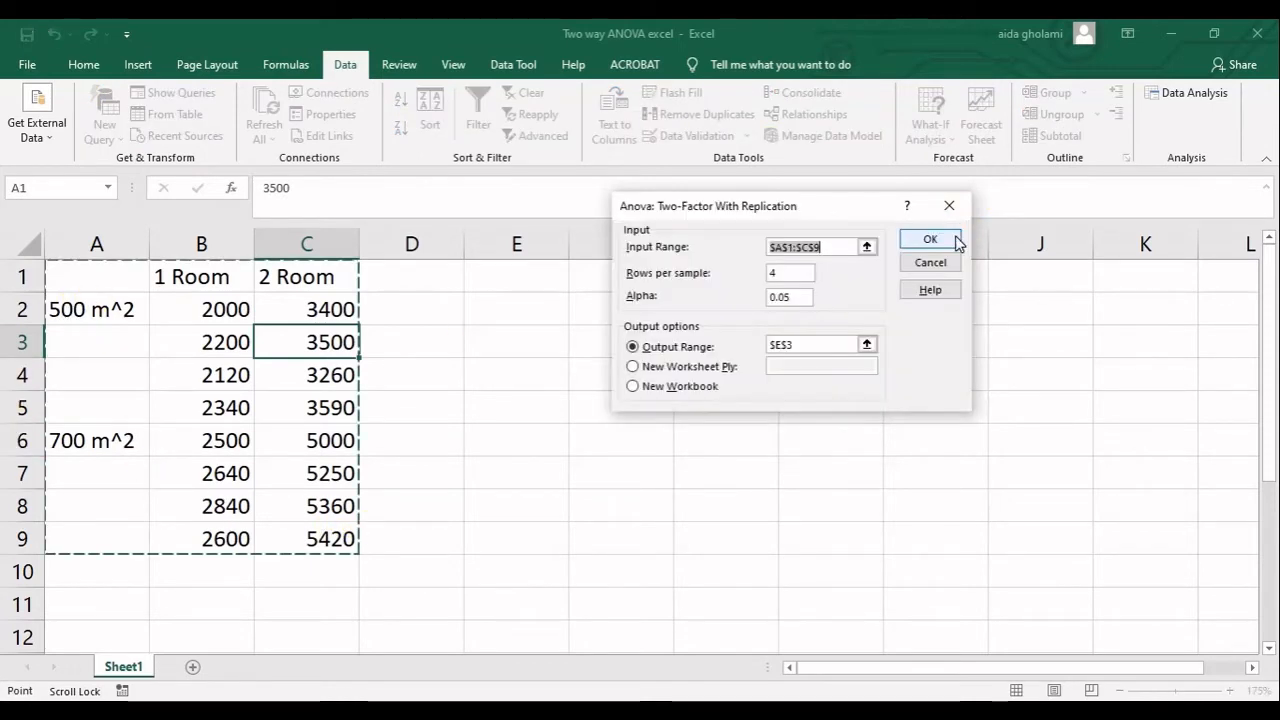
pyautogui.click(794, 279)
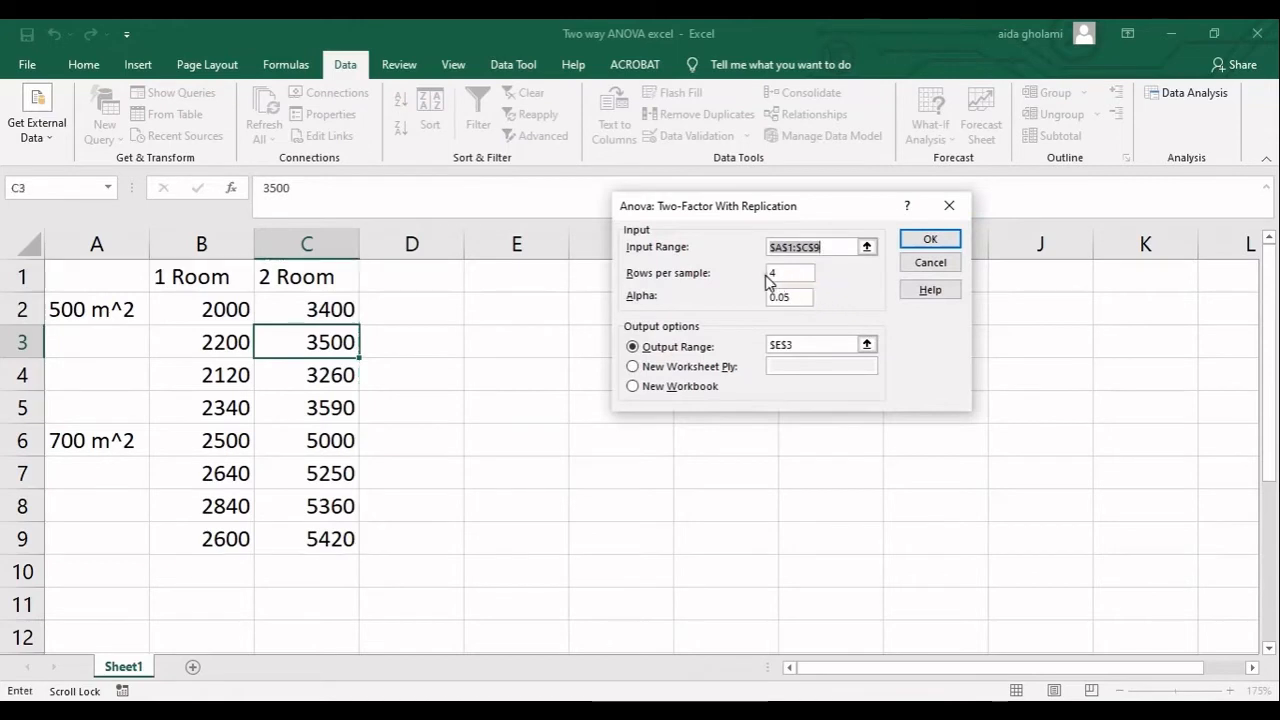
pyautogui.doubleClick(786, 277)
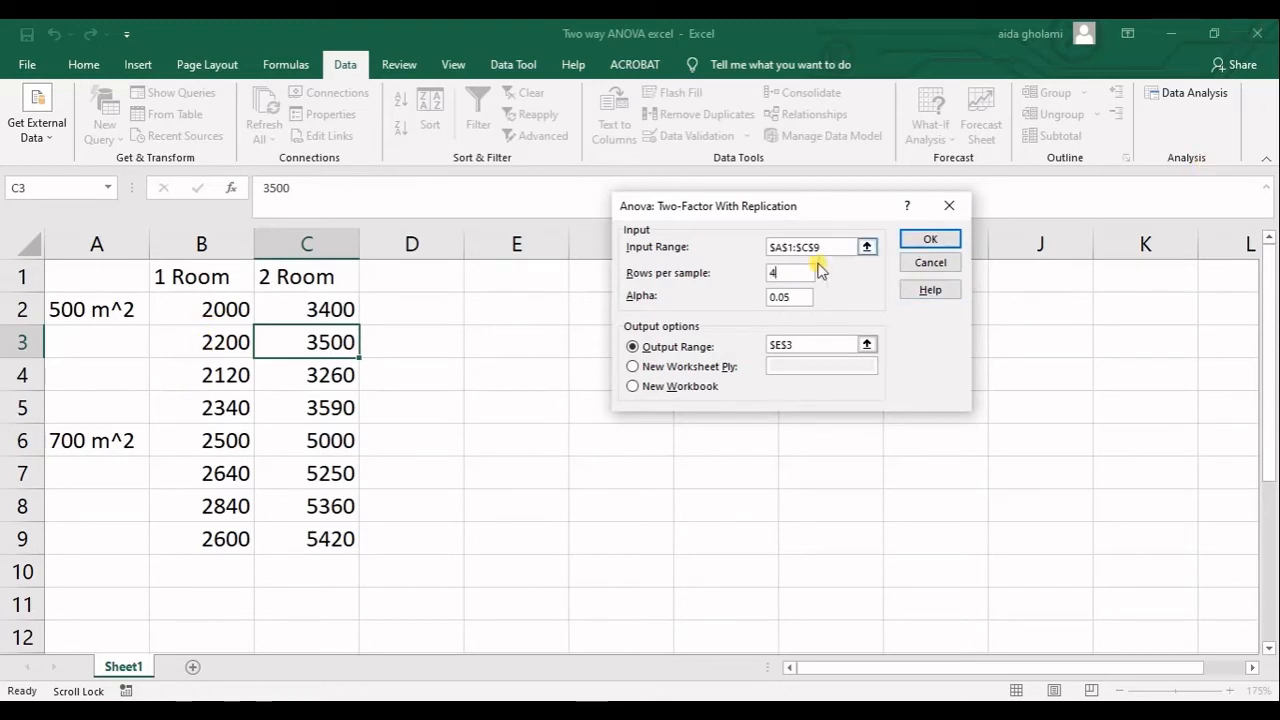
pyautogui.click(867, 344)
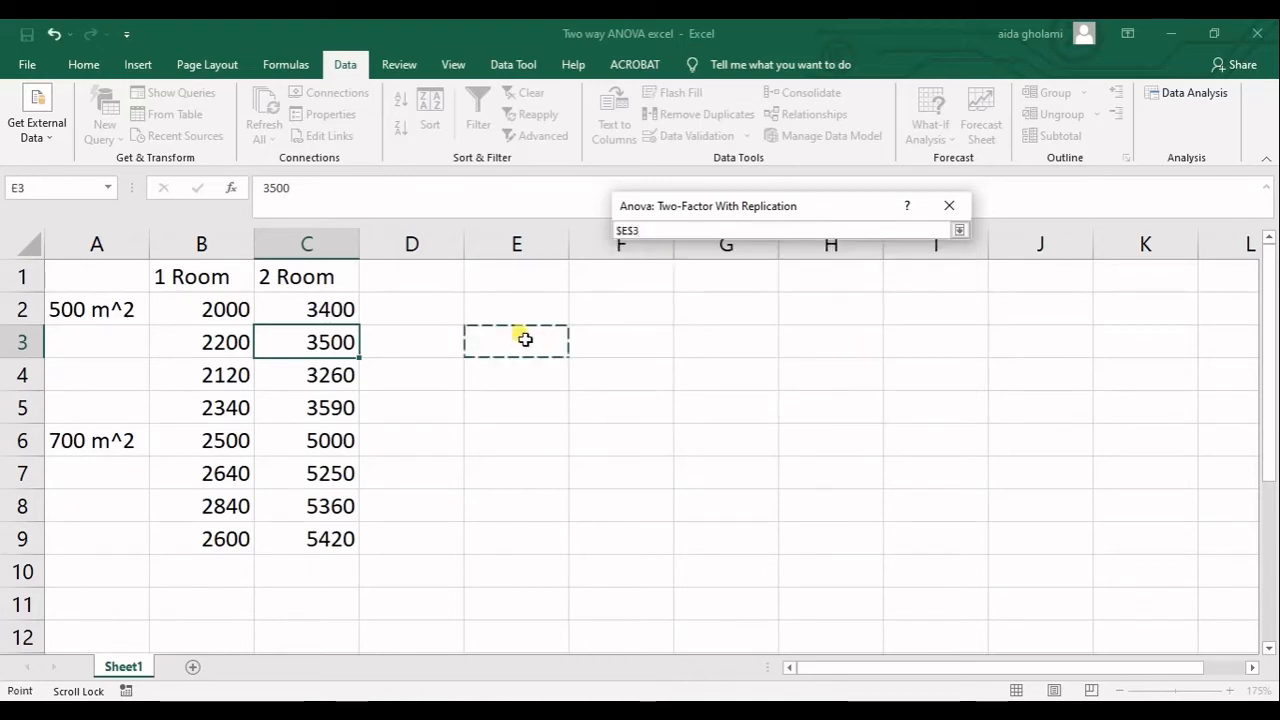
pyautogui.click(960, 231)
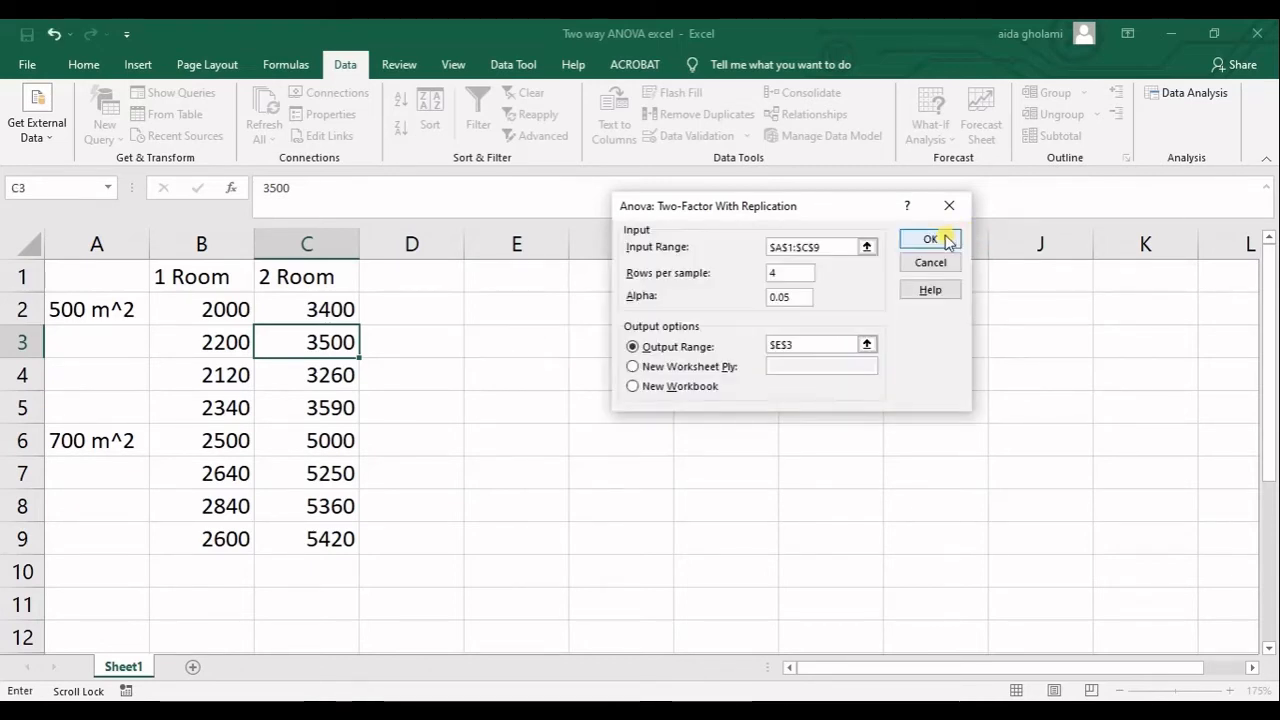
pyautogui.click(947, 242)
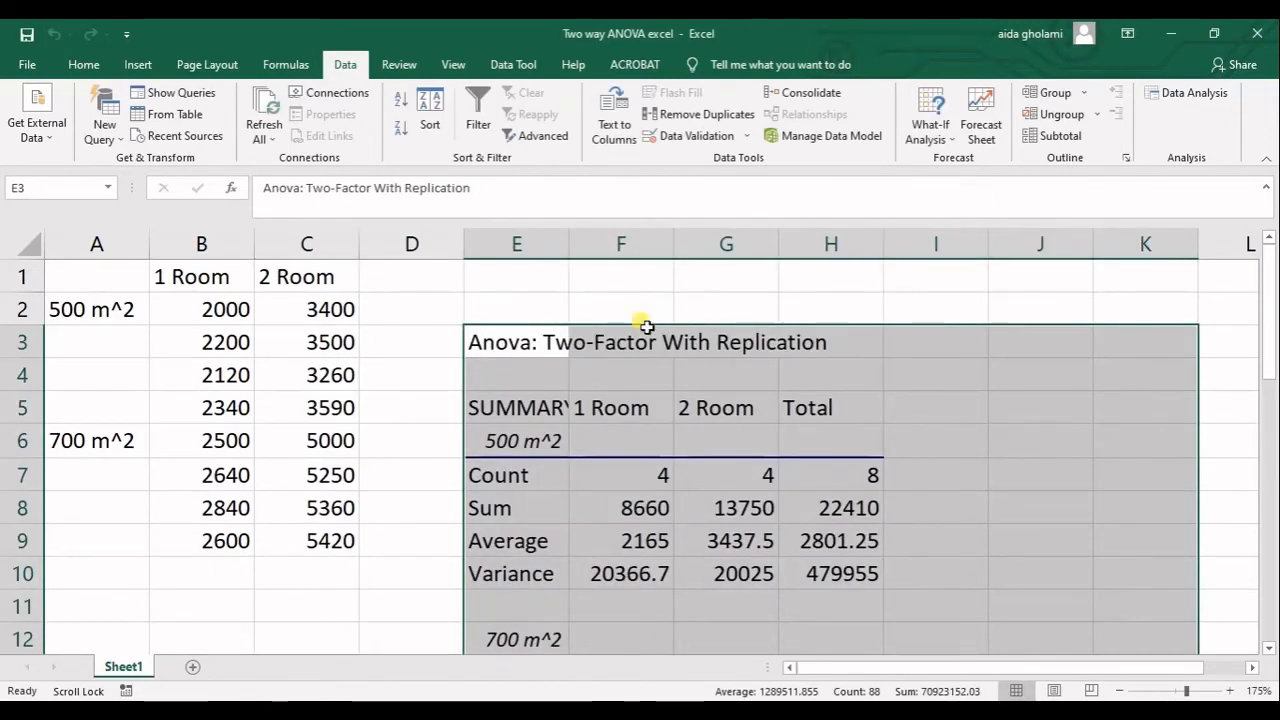
# AutoFit the widths of columns E through K in the ANOVA output to their contents.
pyautogui.doubleClick(568, 246)
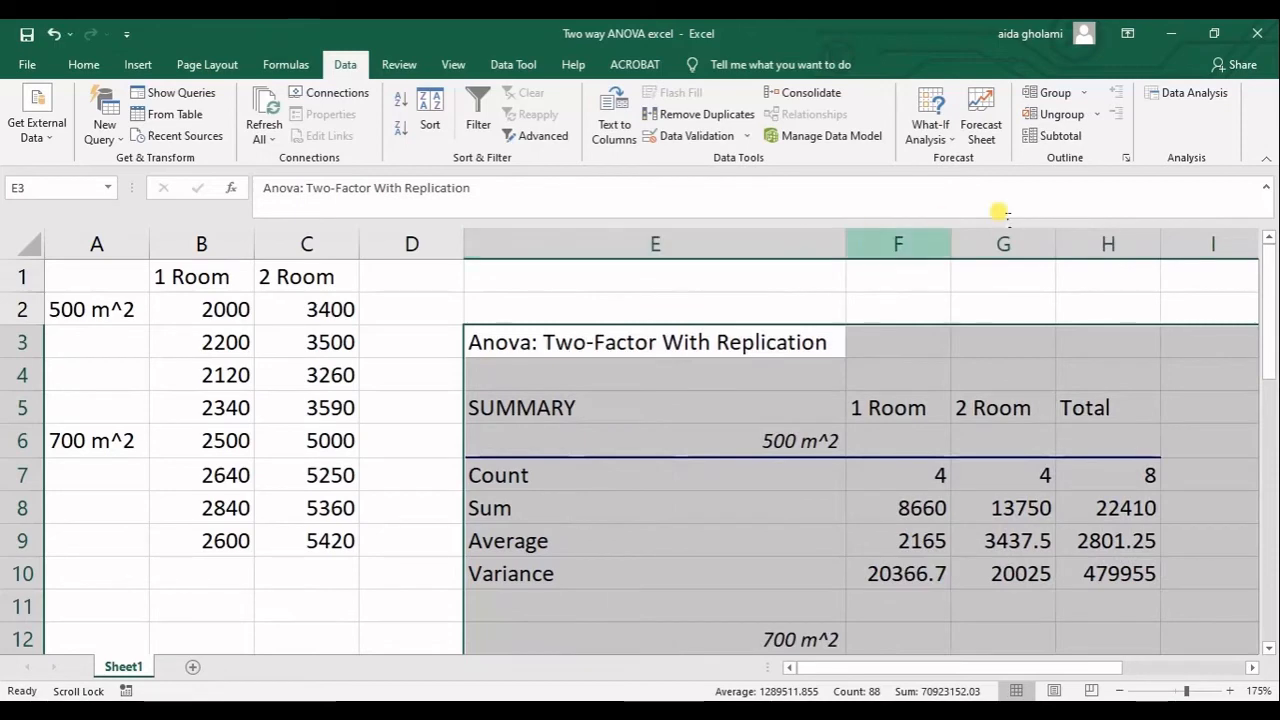
pyautogui.doubleClick(950, 245)
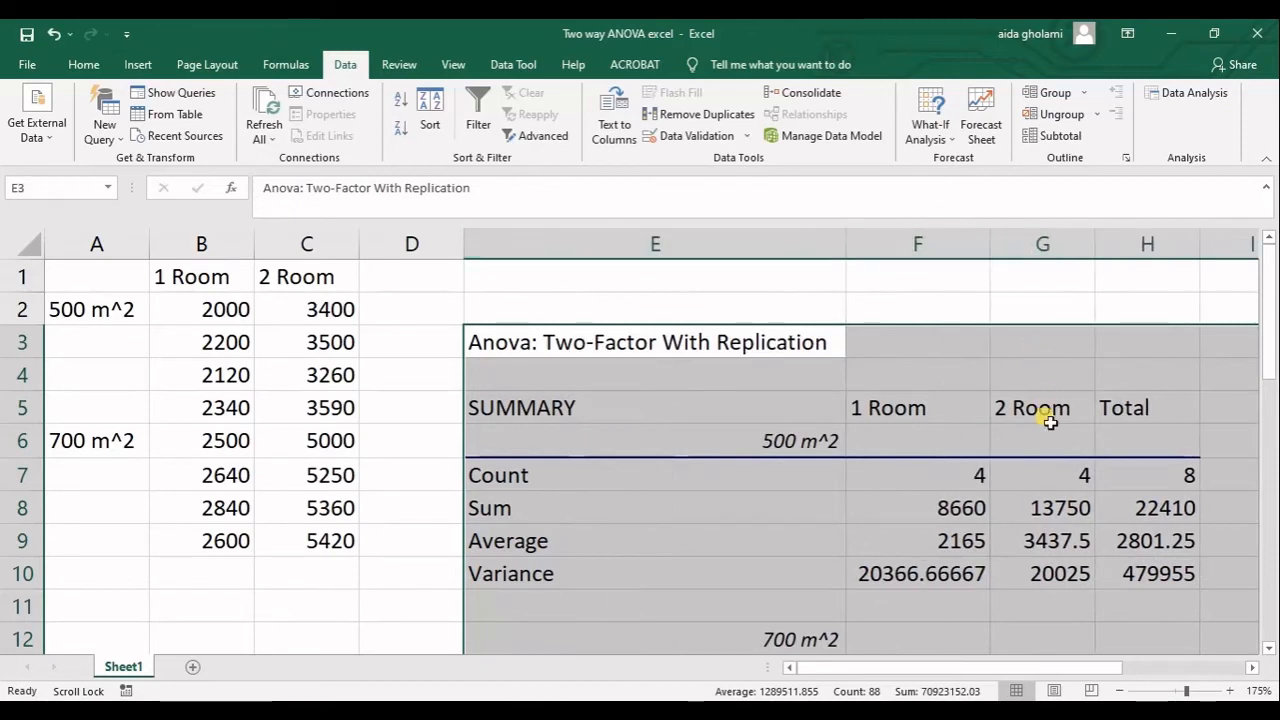
pyautogui.scroll(-2, 991, 503)
pyautogui.scroll(-1, 1109, 500)
pyautogui.scroll(-6, 1124, 543)
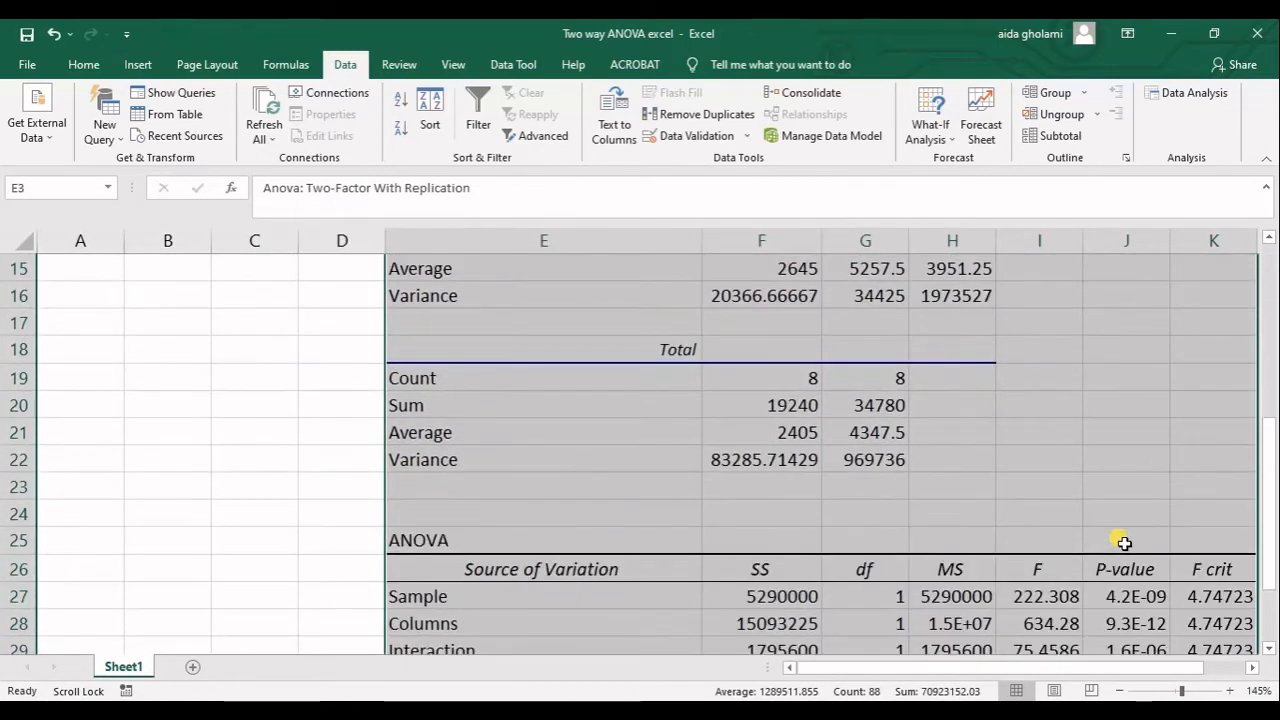
pyautogui.hscroll(1, 1043, 680)
pyautogui.hscroll(1, 1043, 680)
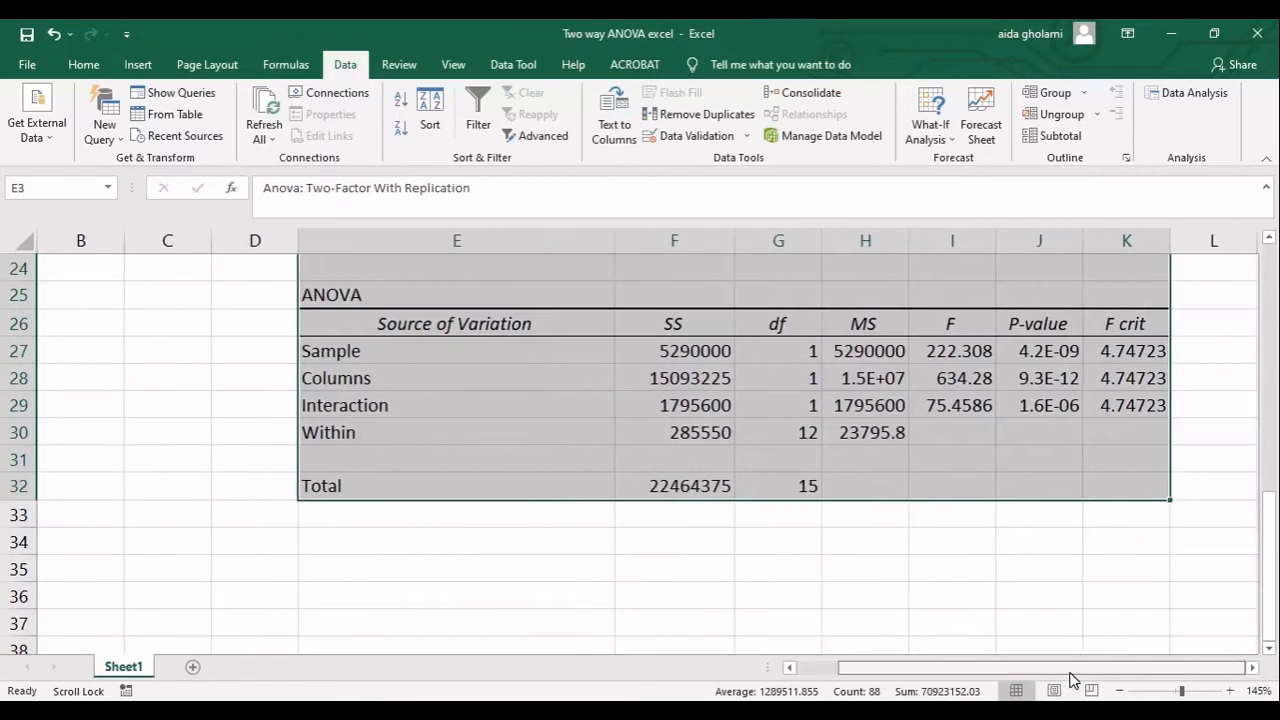
pyautogui.scroll(1, 1063, 630)
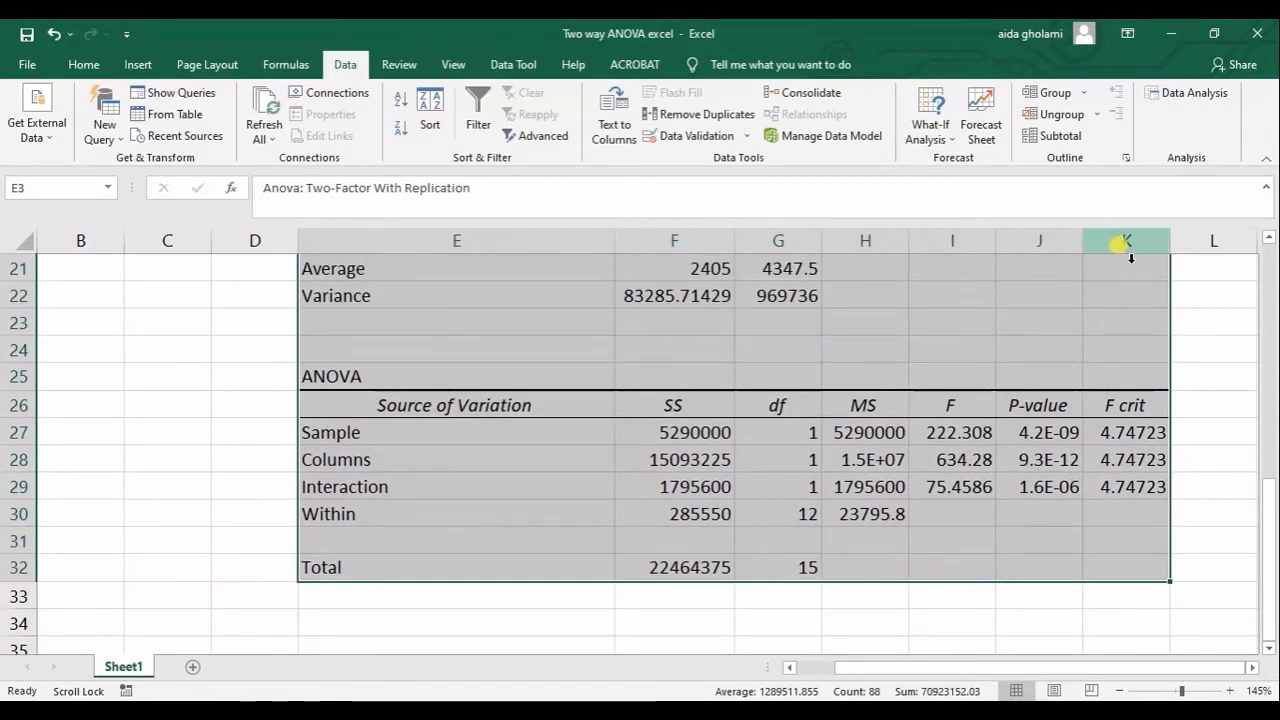
pyautogui.doubleClick(1171, 243)
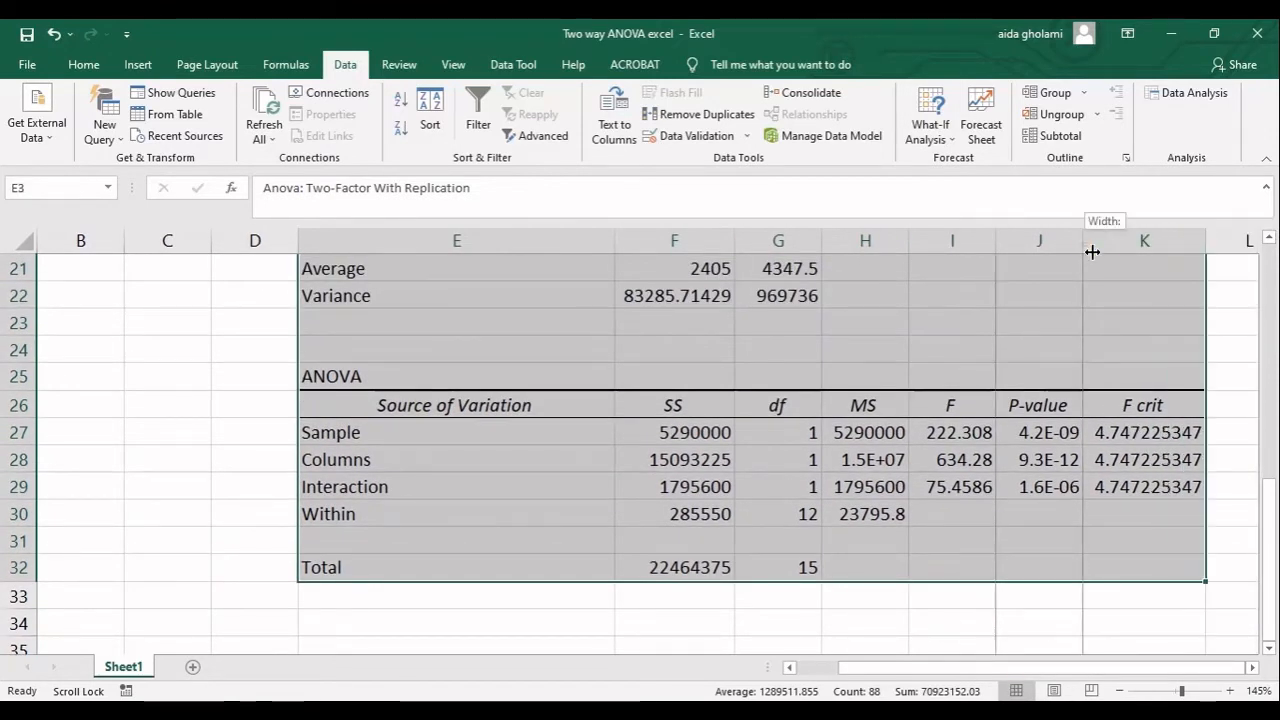
pyautogui.doubleClick(1083, 243)
pyautogui.doubleClick(996, 243)
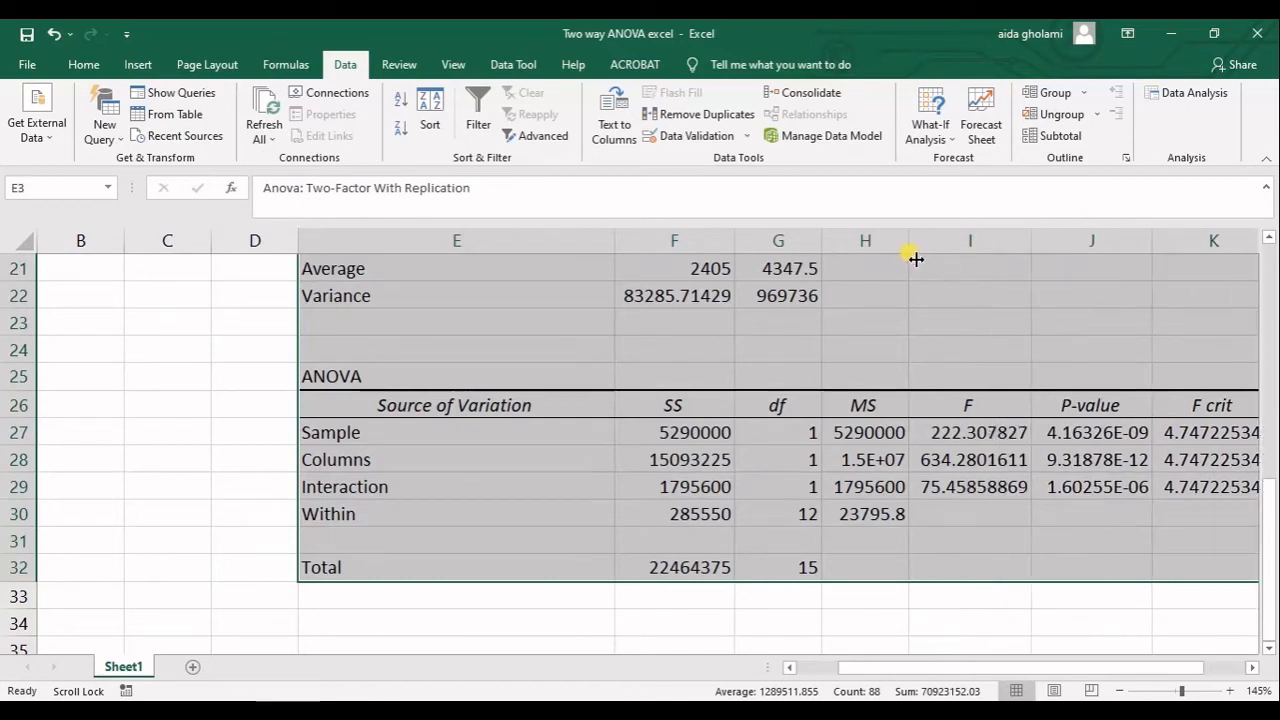
pyautogui.doubleClick(909, 244)
pyautogui.doubleClick(822, 243)
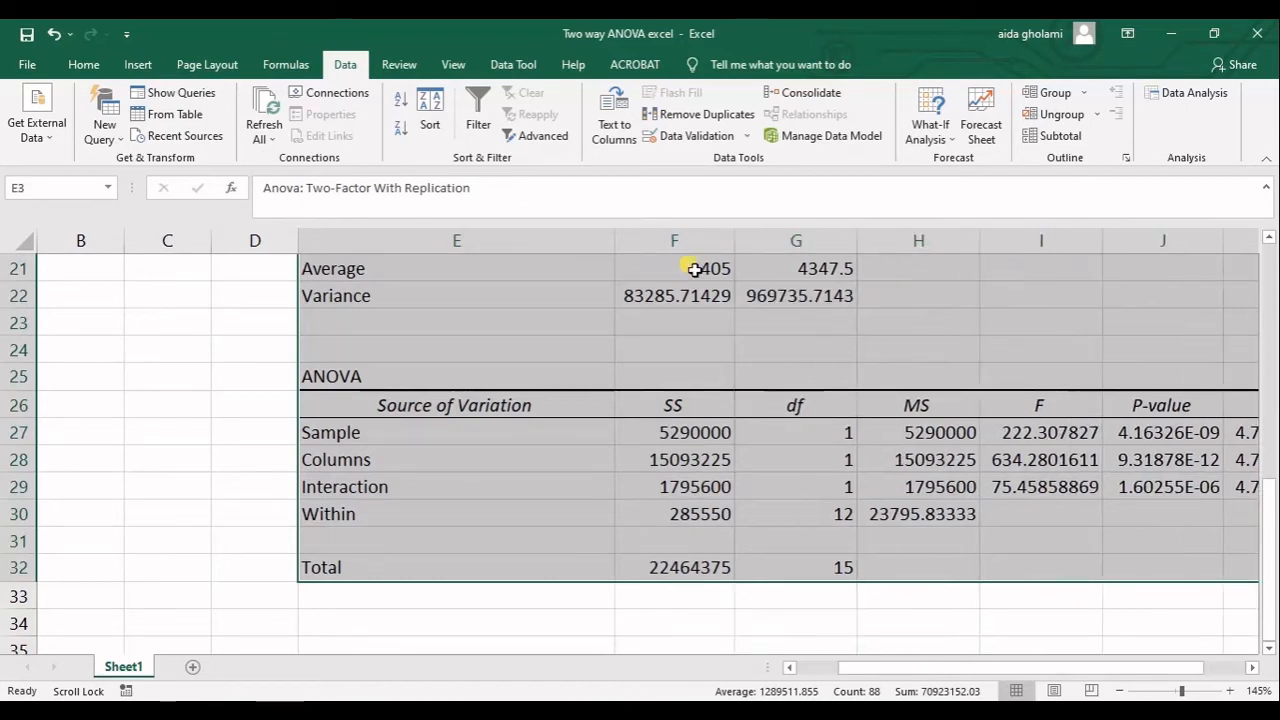
pyautogui.doubleClick(738, 253)
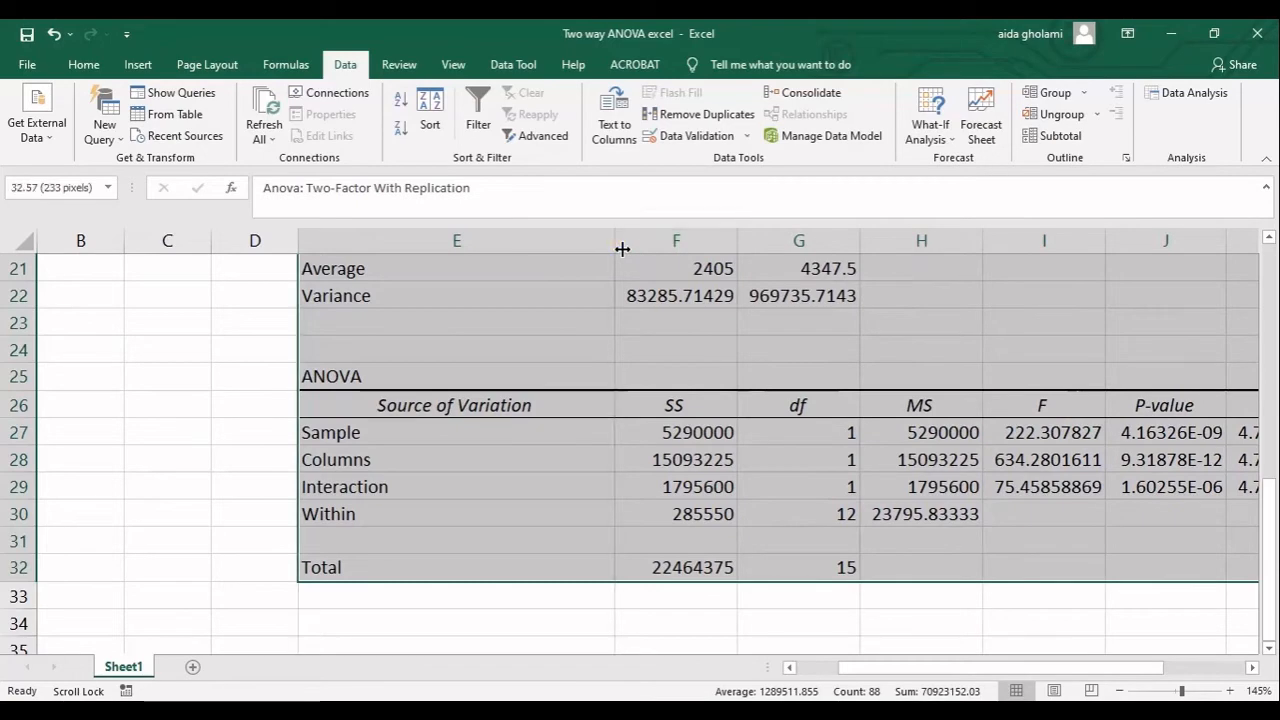
# Select the summary tables in E5:H22 to examine the count, sum, average and variance of each group.
pyautogui.scroll(1, 612, 436)
pyautogui.scroll(6, 612, 436)
pyautogui.click(531, 462)
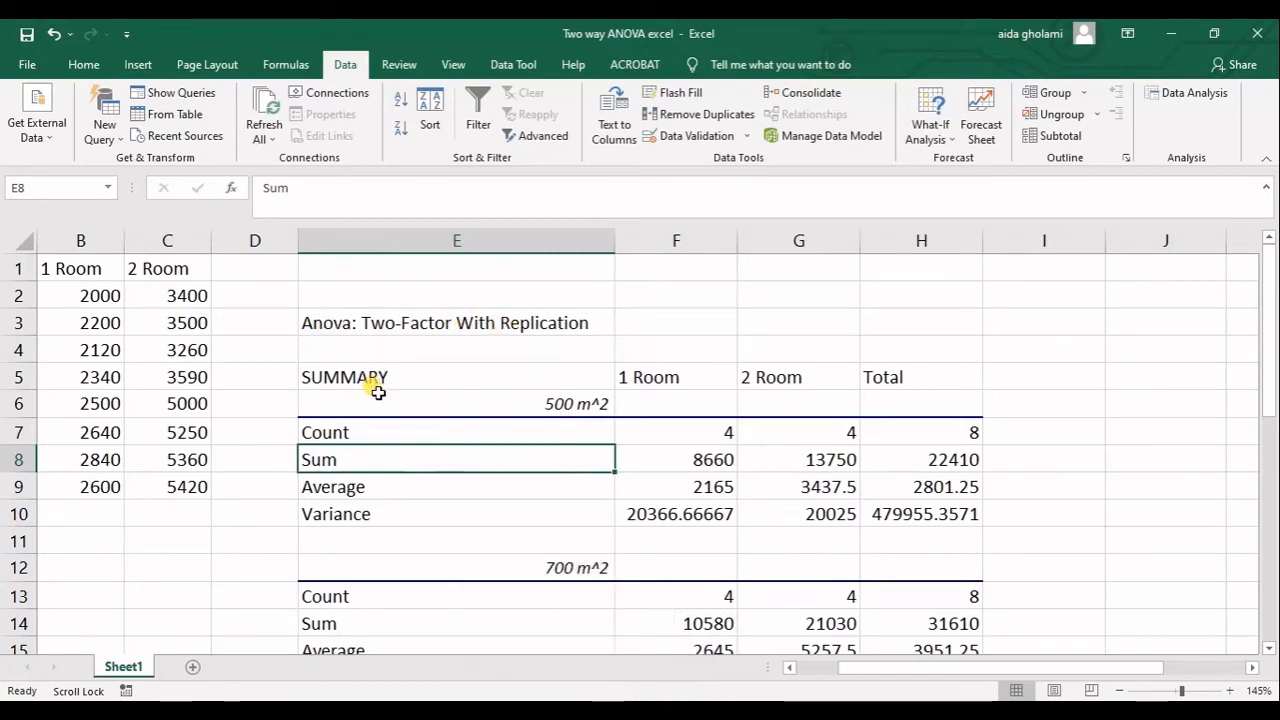
pyautogui.scroll(-3, 378, 392)
pyautogui.moveTo(337, 293); pyautogui.dragTo(700, 596)
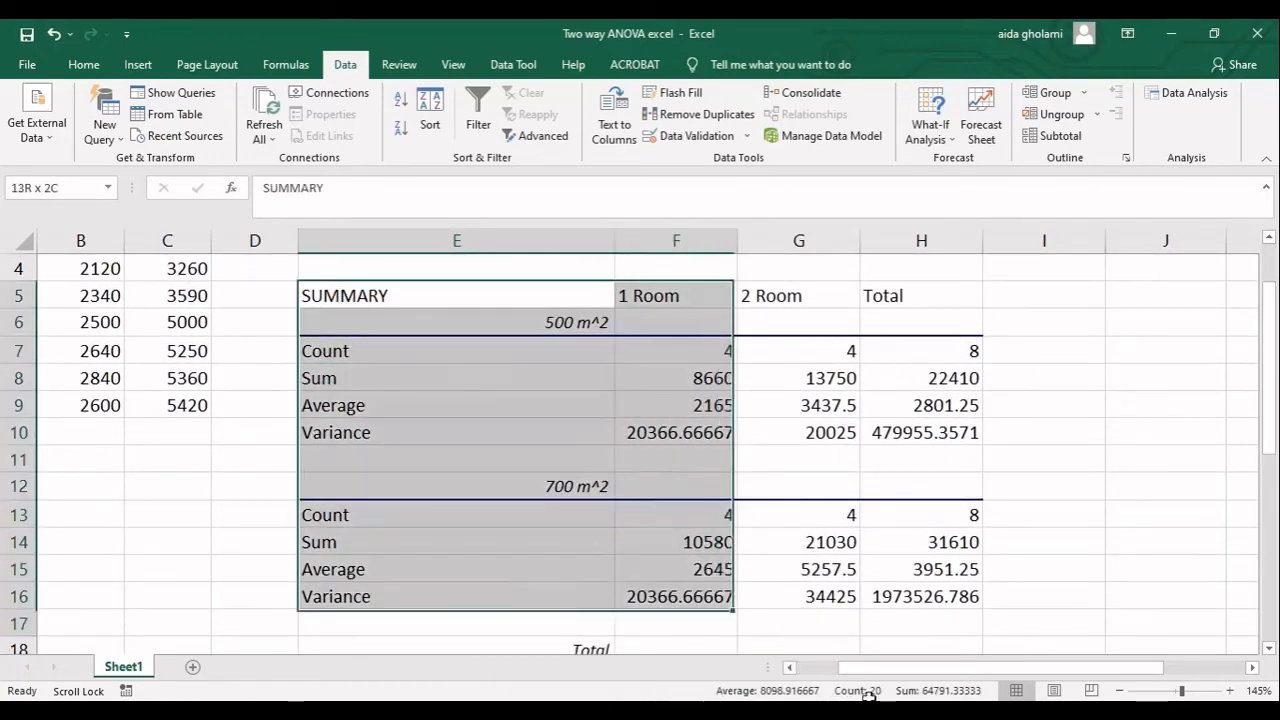
pyautogui.moveTo(868, 695); pyautogui.dragTo(903, 549)
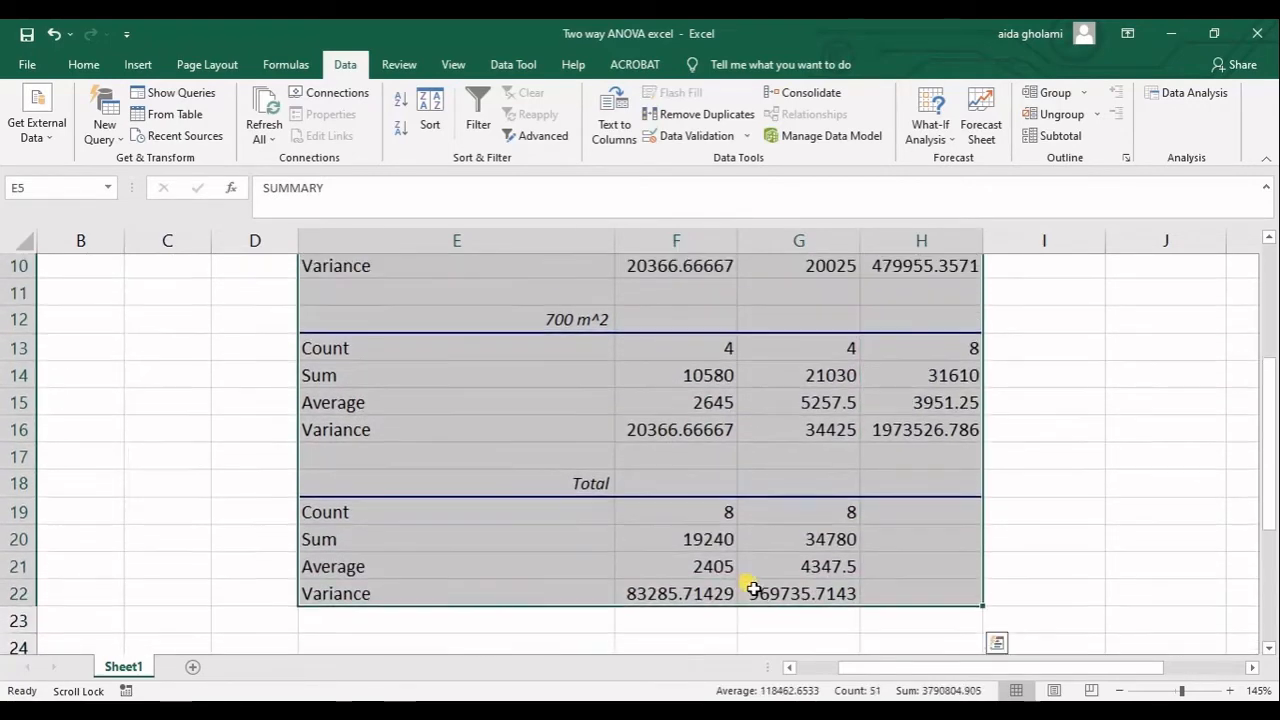
# Select the 500 m^2 summary block E6:H10 and examine it alongside the source data in columns A to C.
pyautogui.scroll(3, 752, 588)
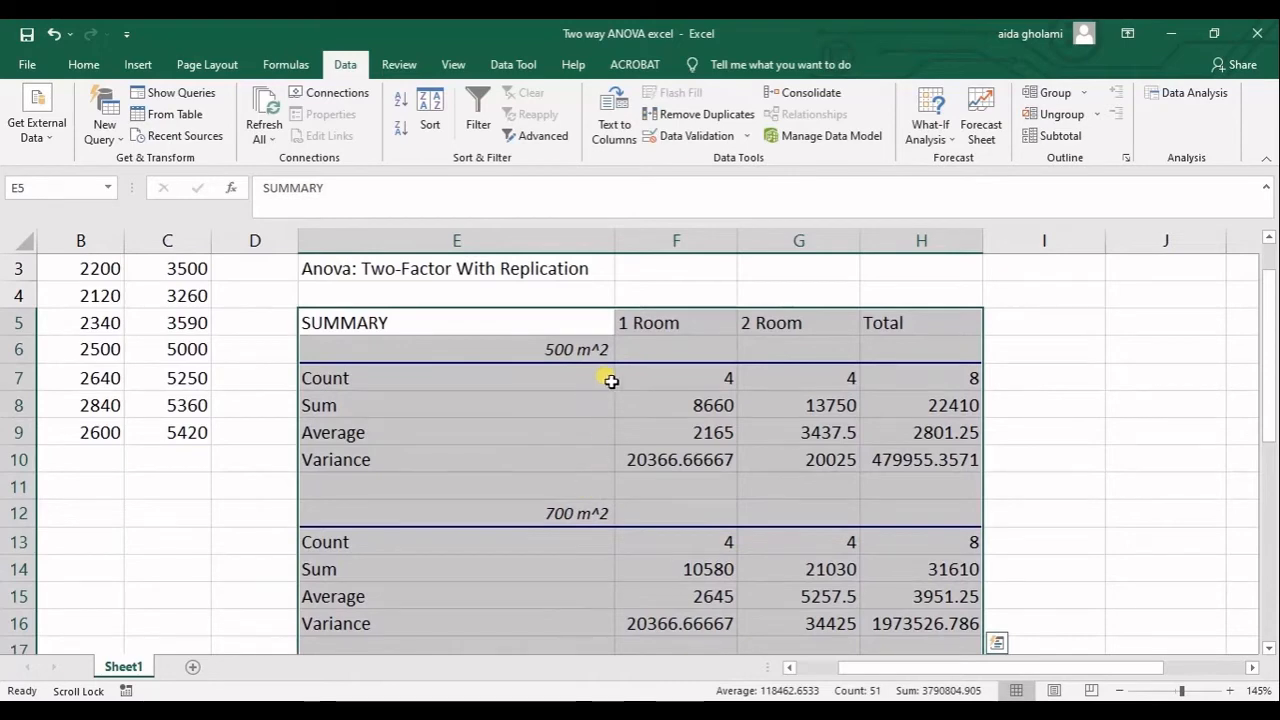
pyautogui.scroll(1, 592, 364)
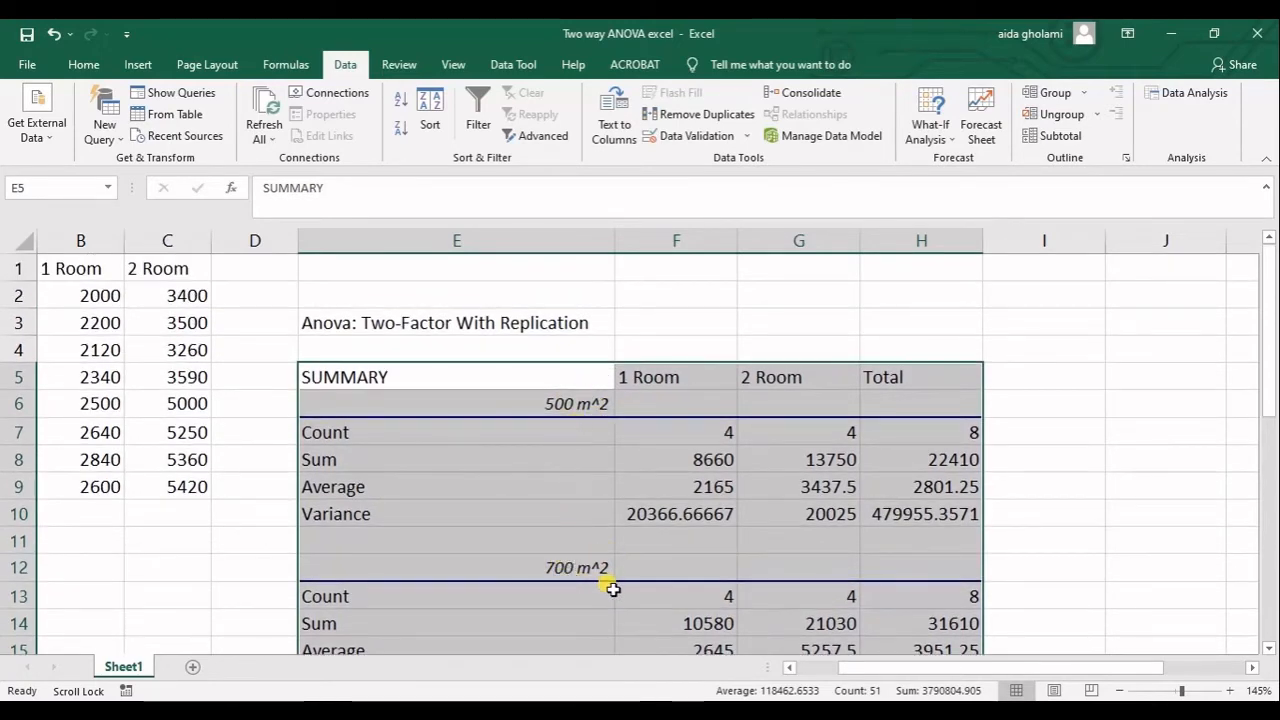
pyautogui.moveTo(429, 409); pyautogui.dragTo(914, 507)
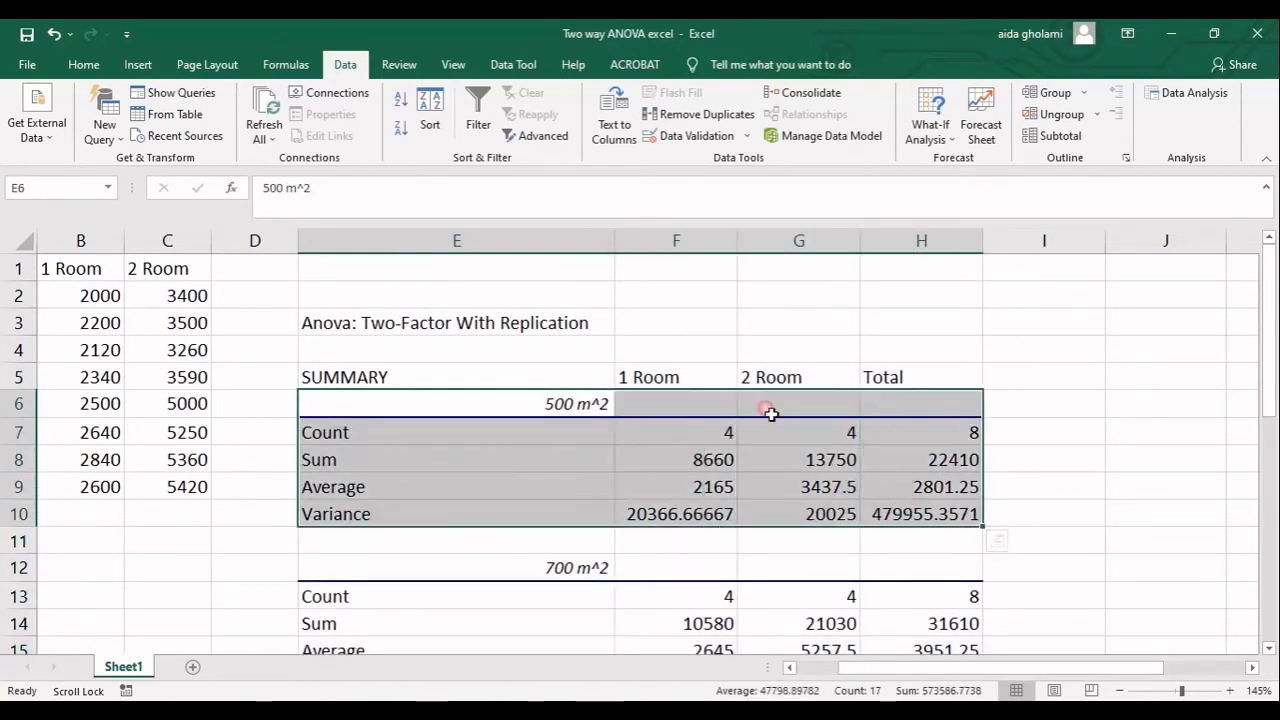
pyautogui.click(314, 437)
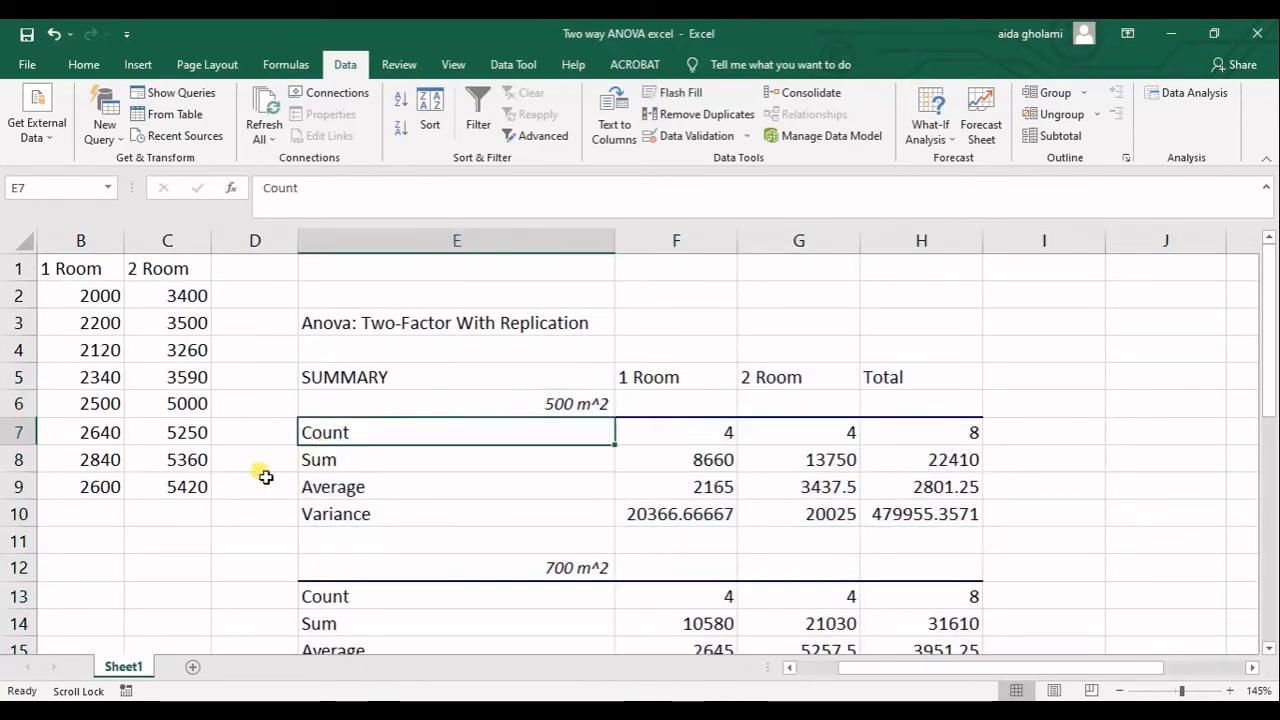
pyautogui.moveTo(847, 670); pyautogui.dragTo(808, 678)
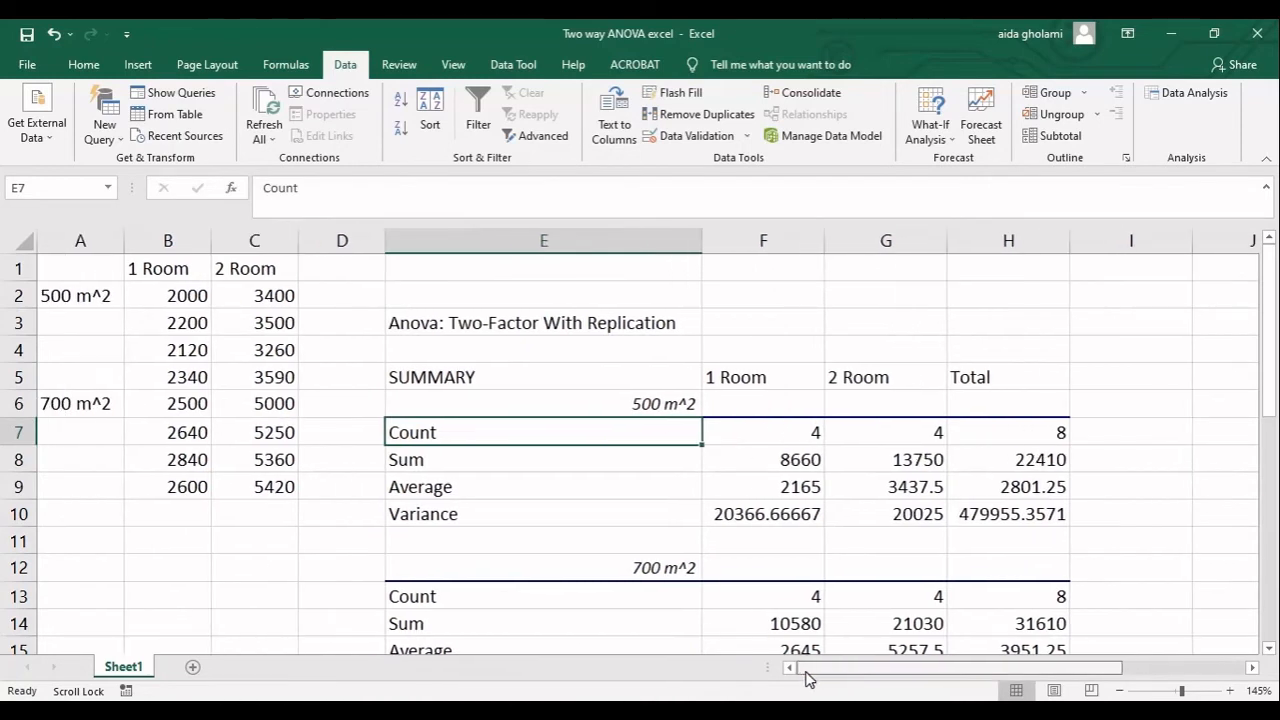
# Compare the 500 m^2 counts for 1 Room, 2 Room and Total with the source ranges B2:B5 and C2:C5.
pyautogui.click(762, 377)
pyautogui.click(663, 411)
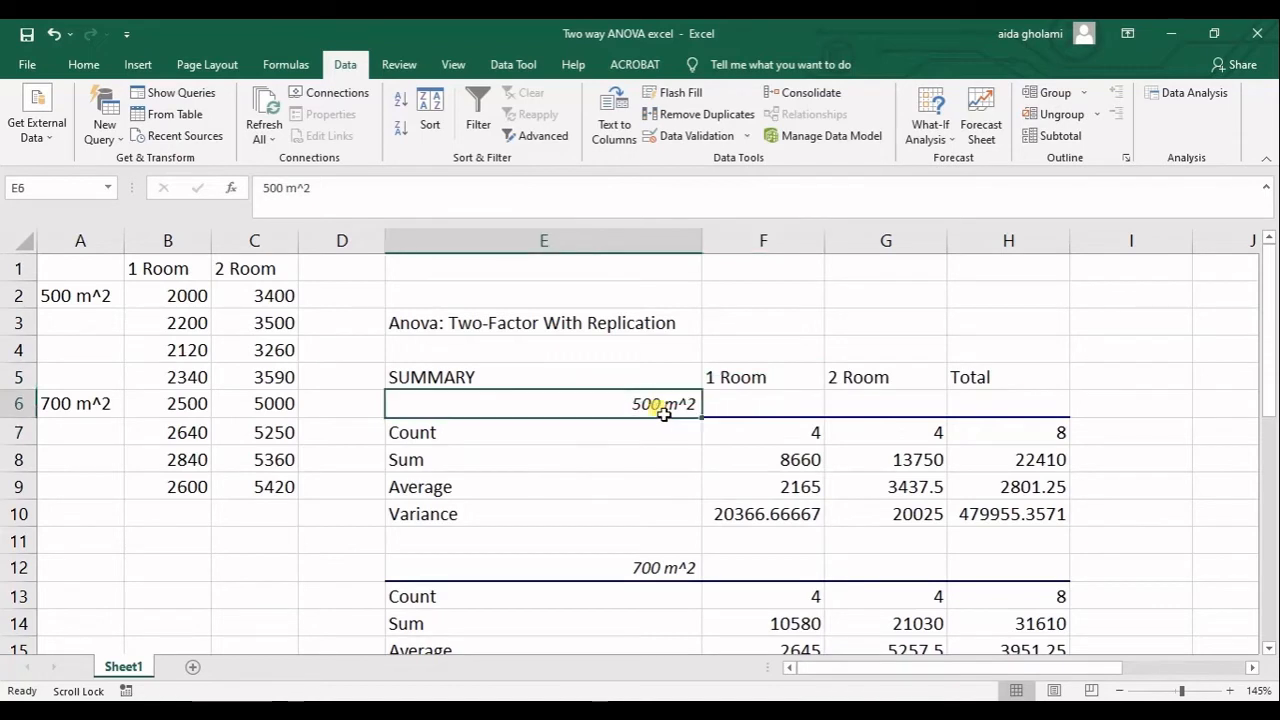
pyautogui.click(796, 432)
pyautogui.moveTo(202, 307); pyautogui.dragTo(190, 384)
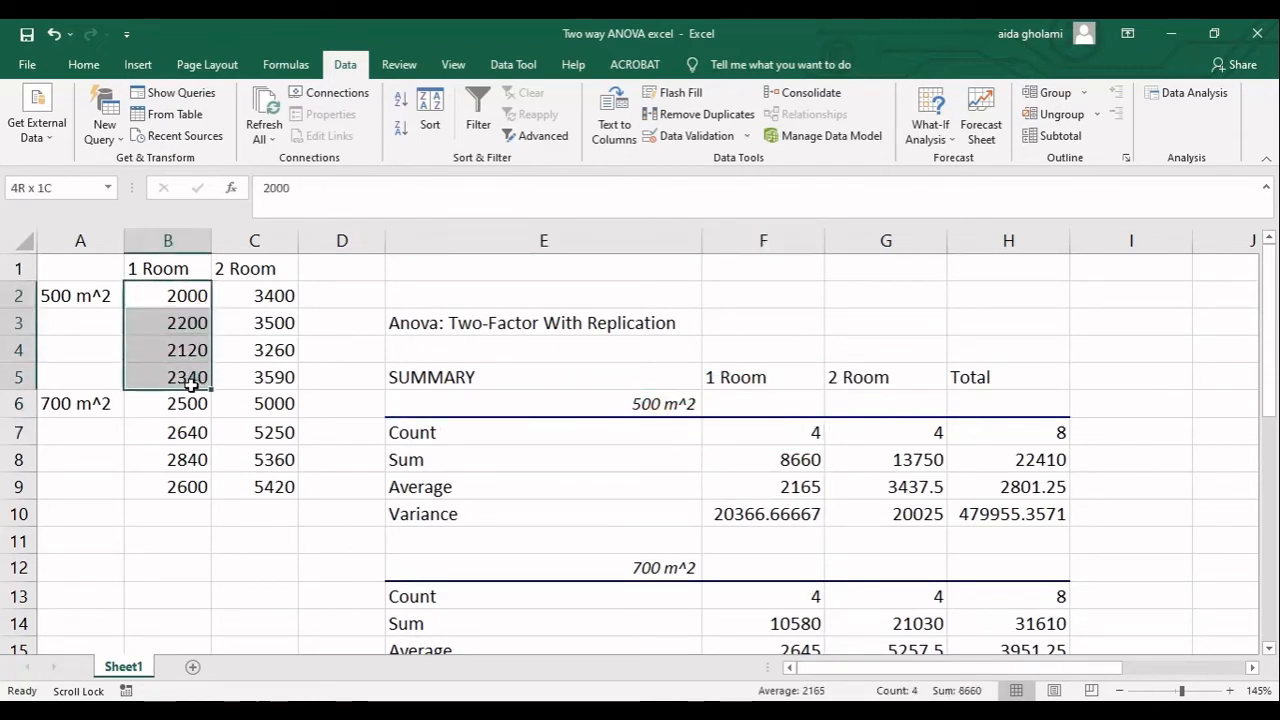
pyautogui.click(875, 437)
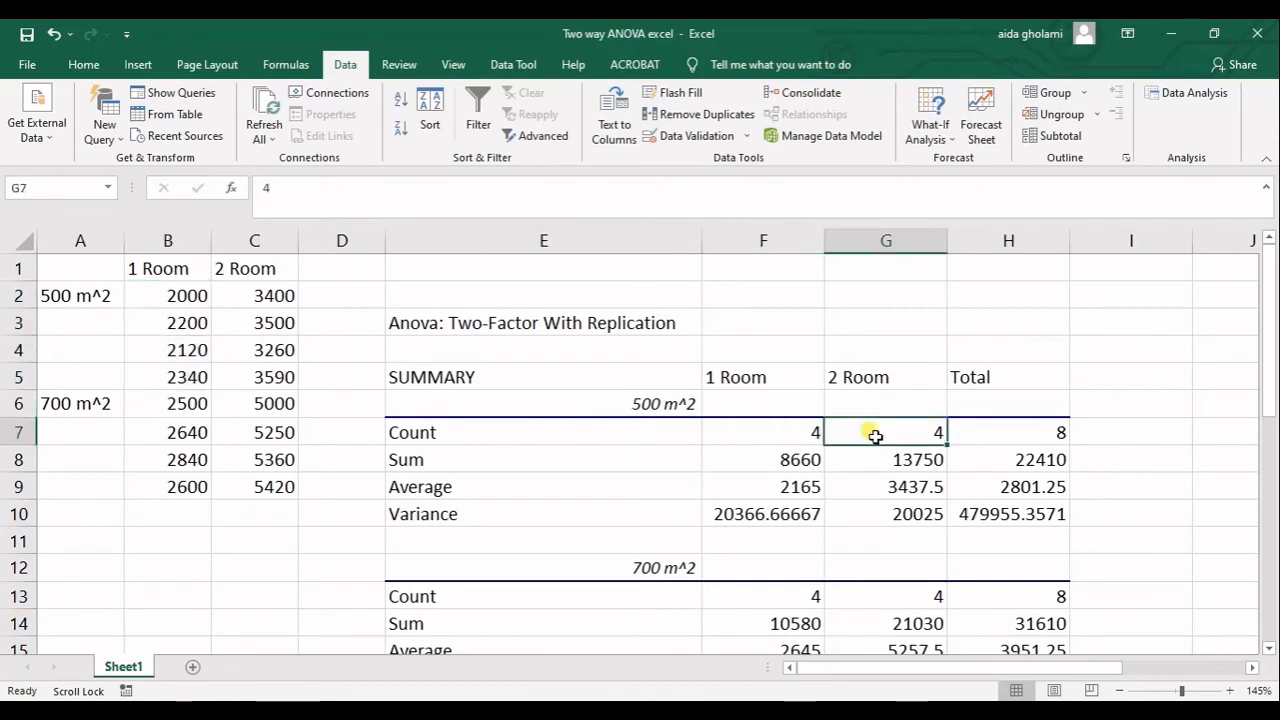
pyautogui.moveTo(253, 303); pyautogui.dragTo(241, 379)
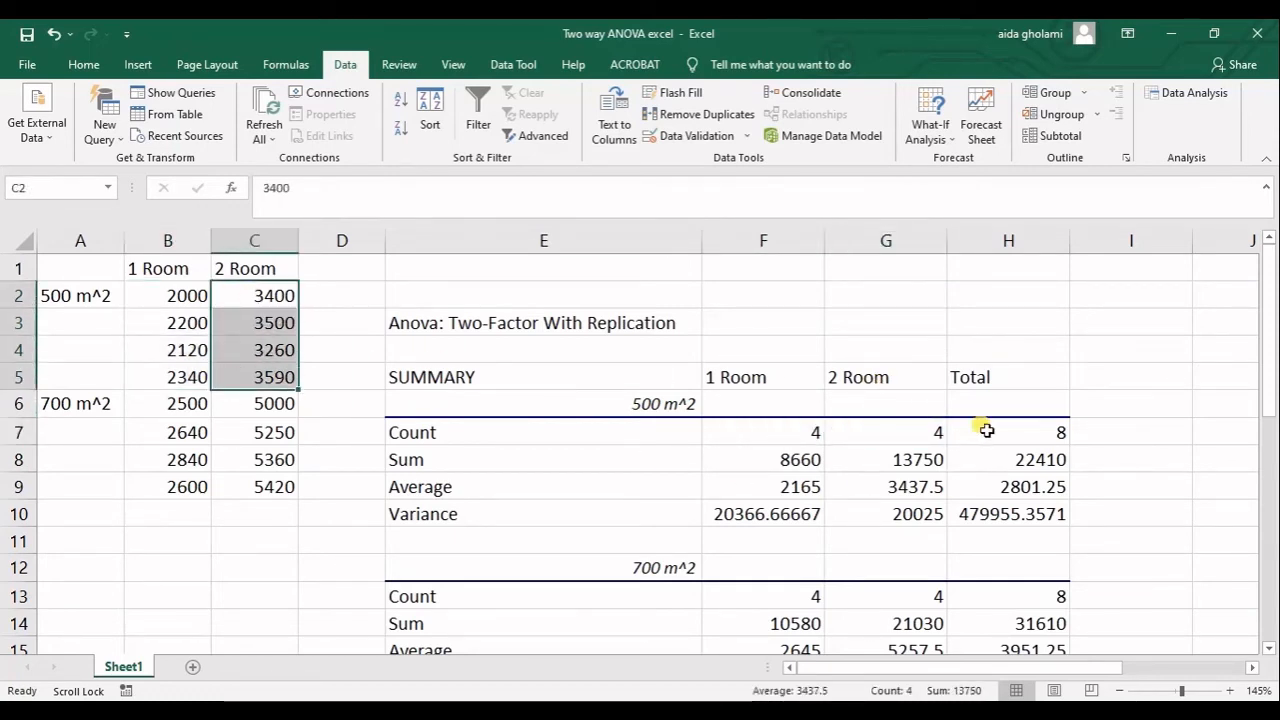
pyautogui.click(1020, 437)
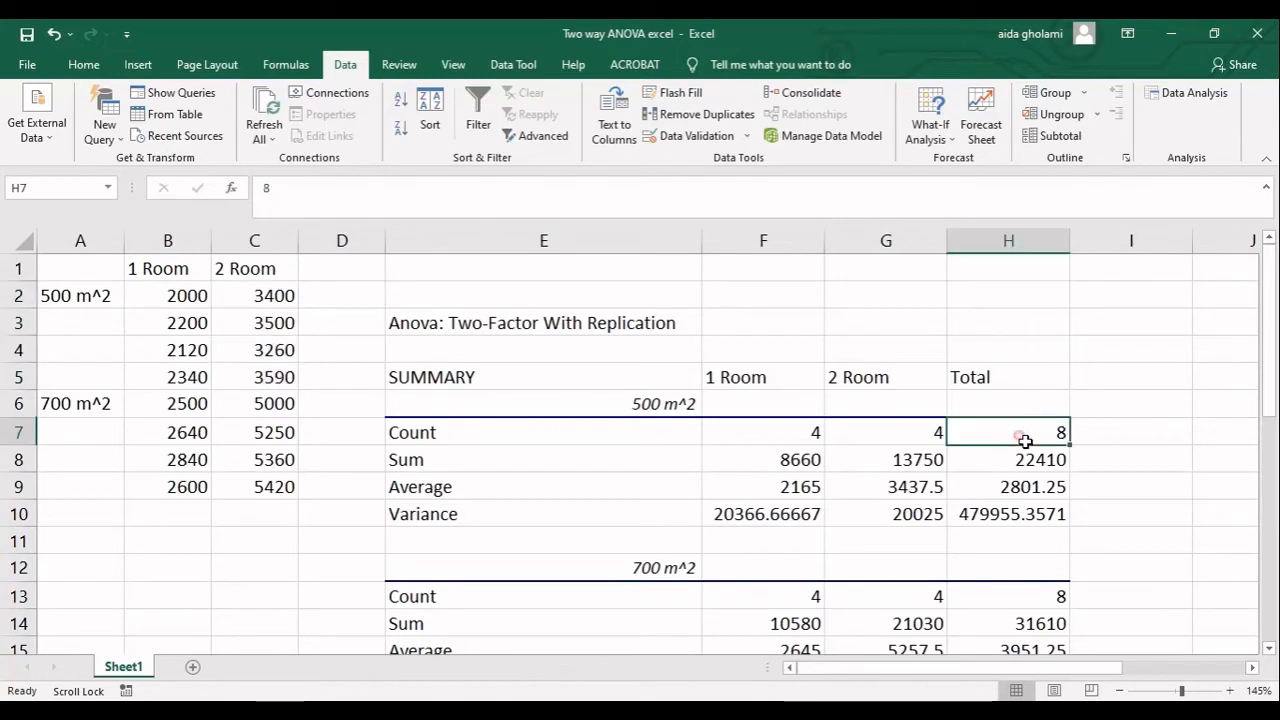
# Check the 500 m^2, 1 Room sum in F8 by entering =SUM(B2:B5) in cell D2.
pyautogui.click(450, 458)
pyautogui.click(808, 463)
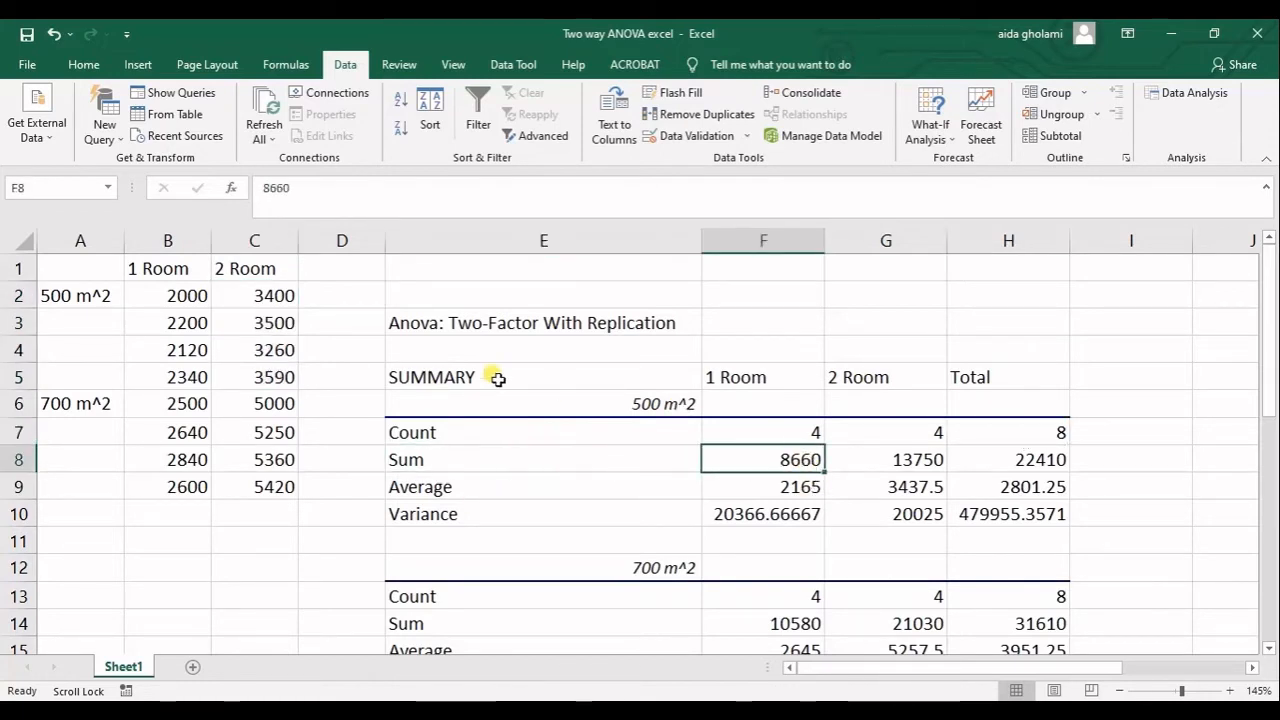
pyautogui.click(351, 302)
pyautogui.write('=')
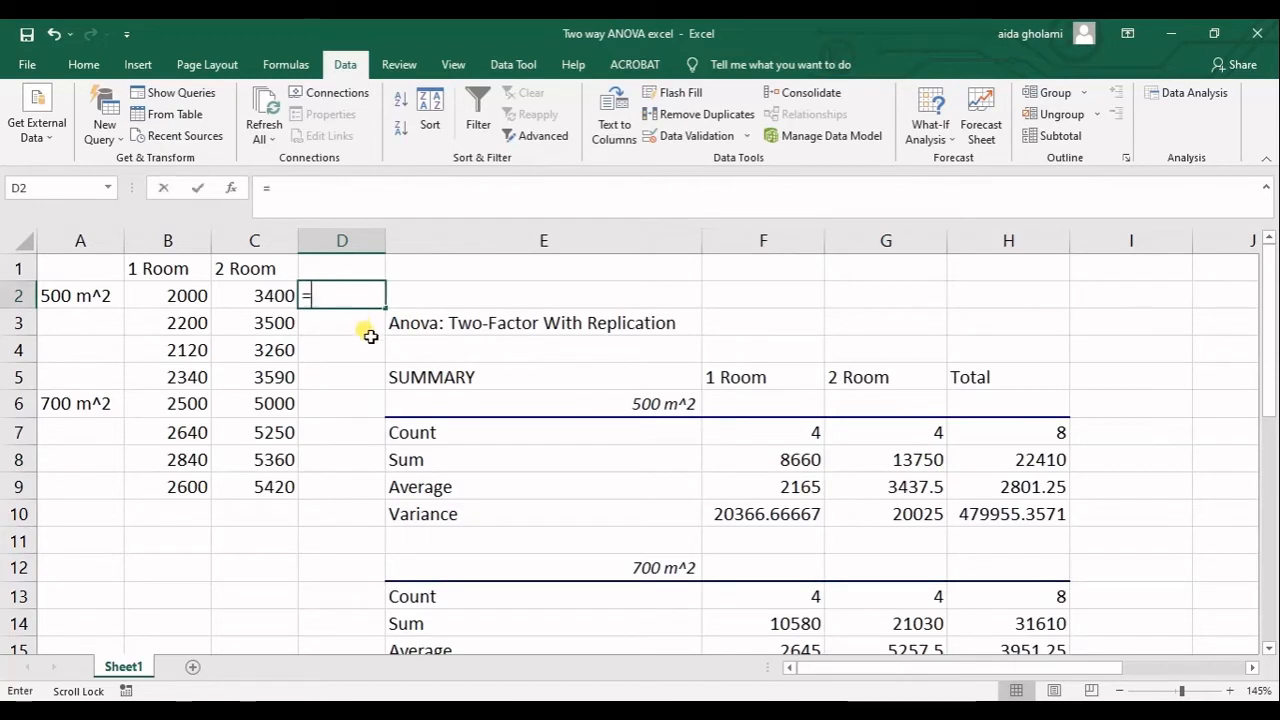
pyautogui.write('su')
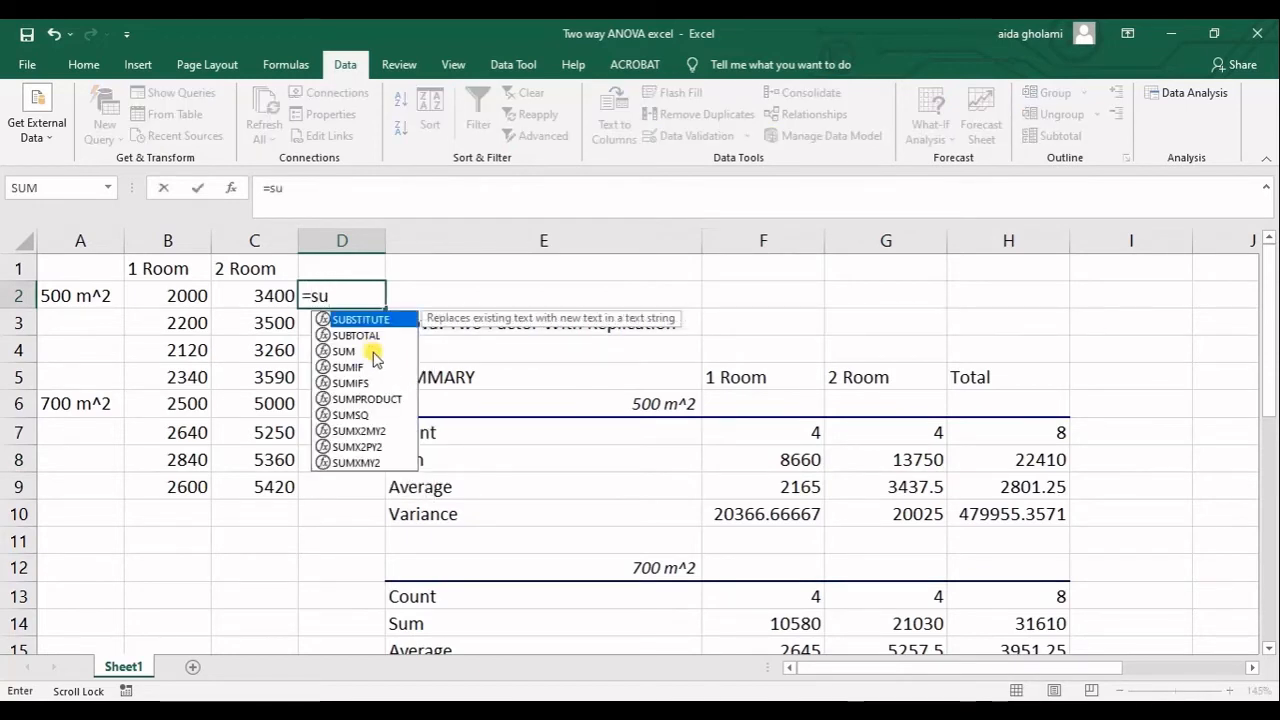
pyautogui.write('m')
pyautogui.doubleClick(351, 320)
pyautogui.moveTo(186, 298); pyautogui.dragTo(184, 393)
pyautogui.press('Return')
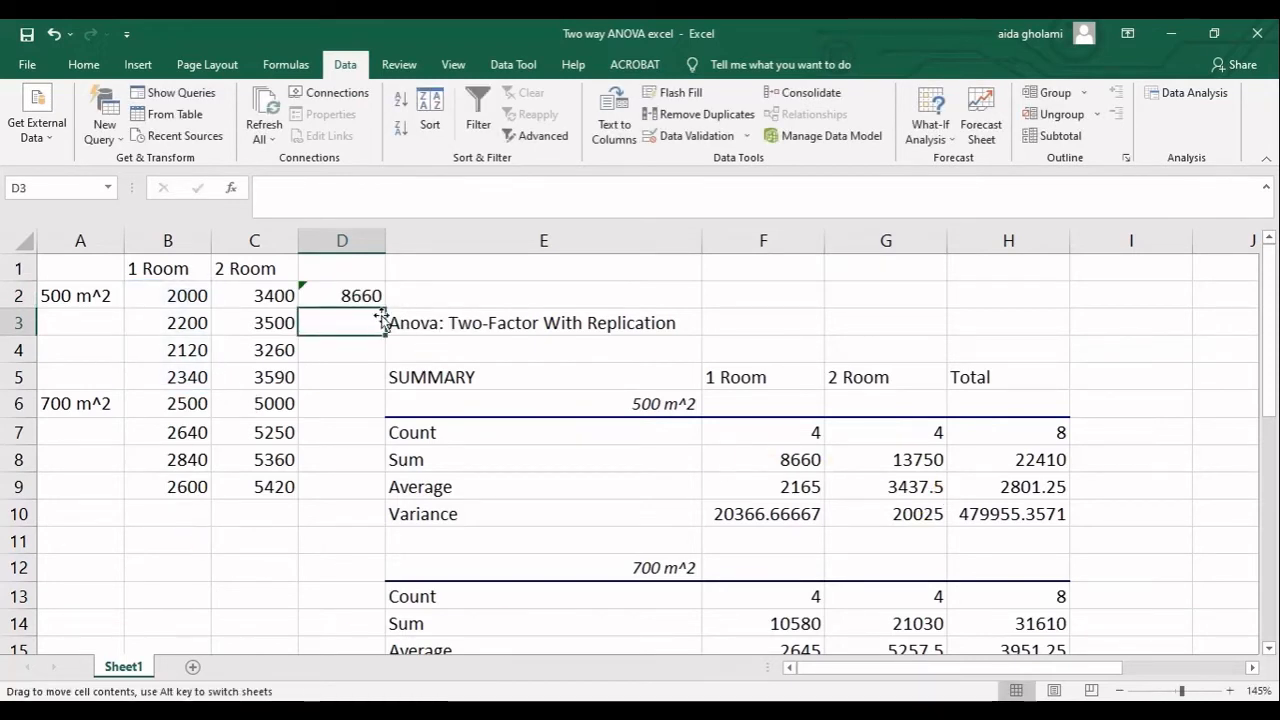
# Change the range of the SUM formula in D2 to C2:C5 to check the 2 Room sum.
pyautogui.doubleClick(365, 296)
pyautogui.moveTo(228, 305); pyautogui.dragTo(301, 297)
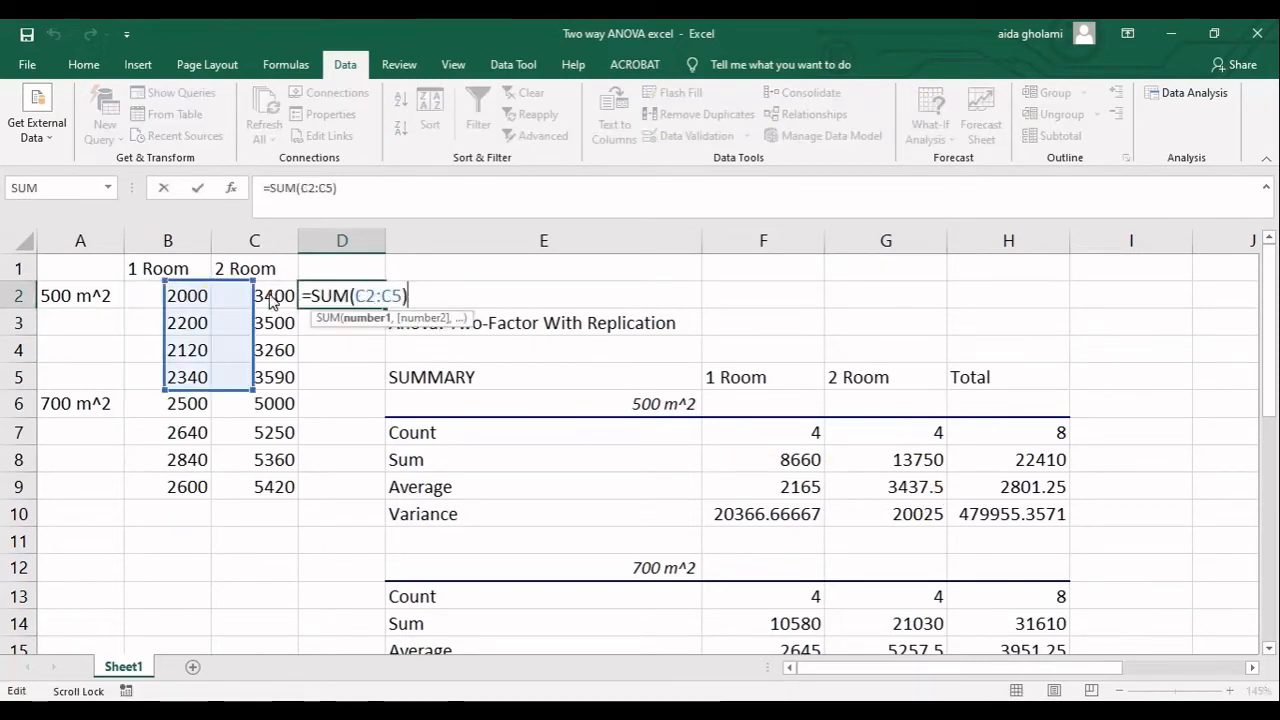
pyautogui.press('Return')
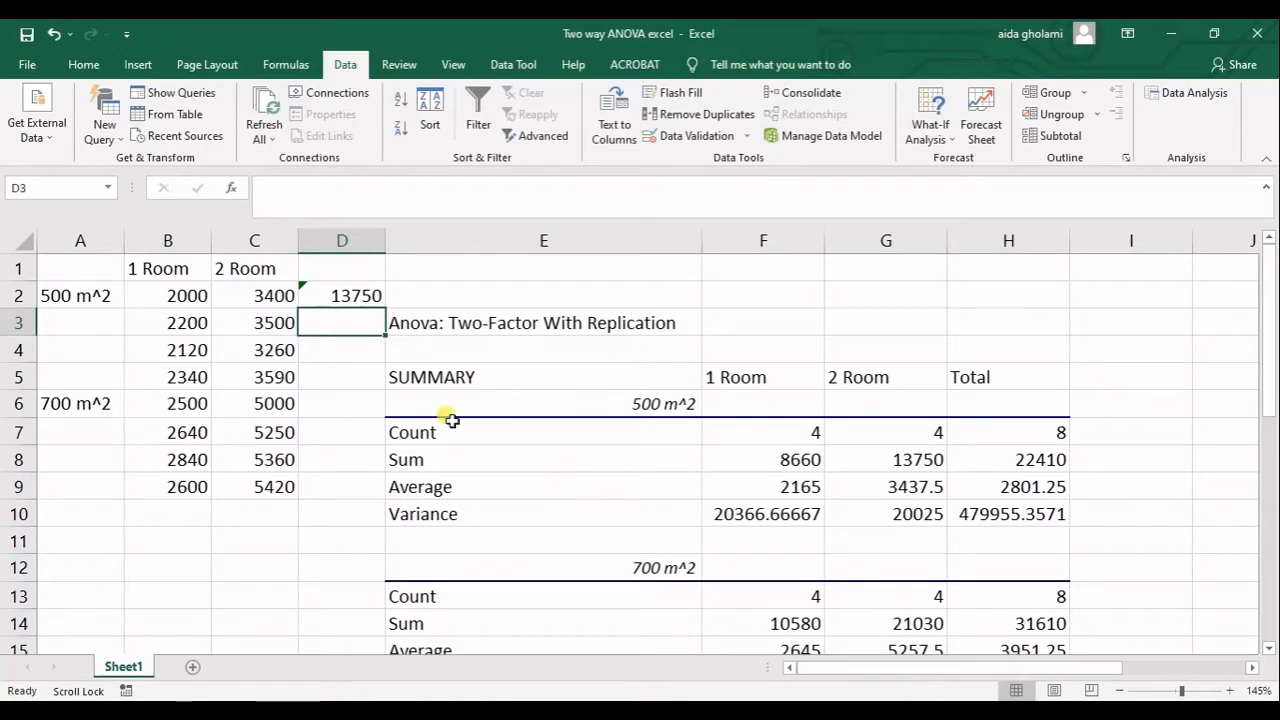
# Replace the SUM function in D2 with AVERAGE, keeping the range C2:C5, to check the 2 Room average.
pyautogui.doubleClick(352, 297)
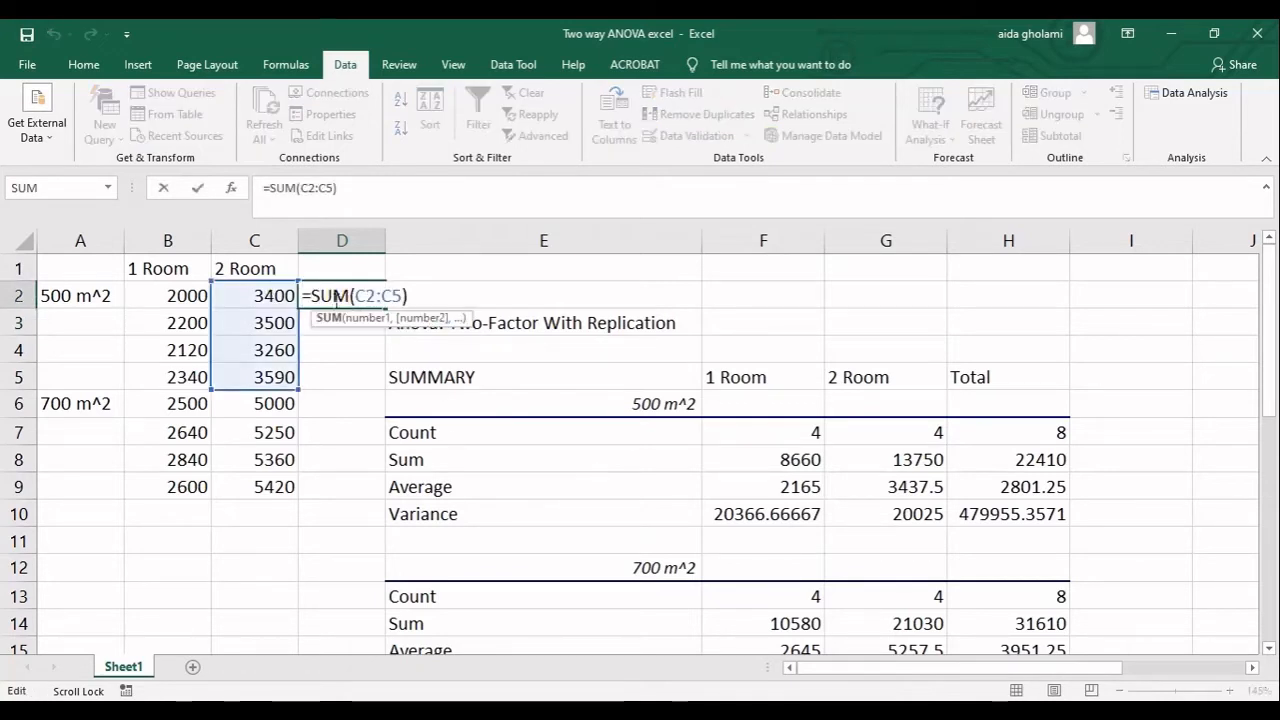
pyautogui.doubleClick(337, 297)
pyautogui.write('av')
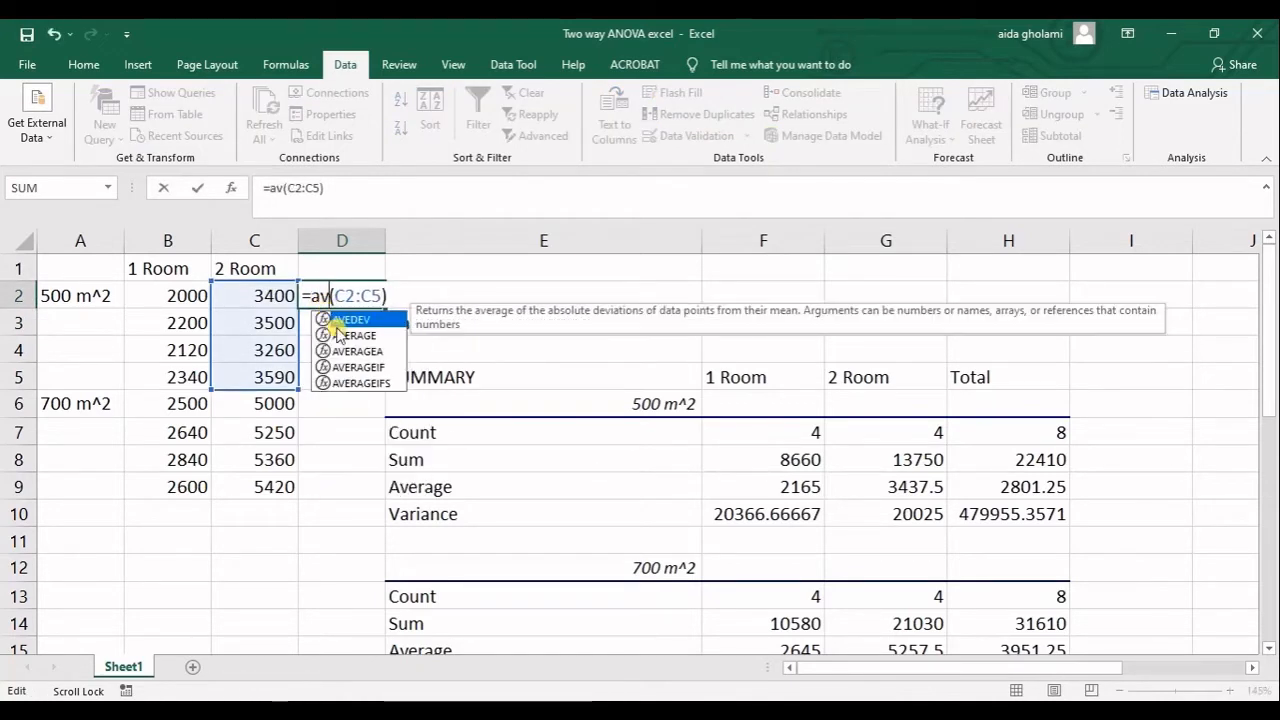
pyautogui.doubleClick(345, 335)
pyautogui.press('Return')
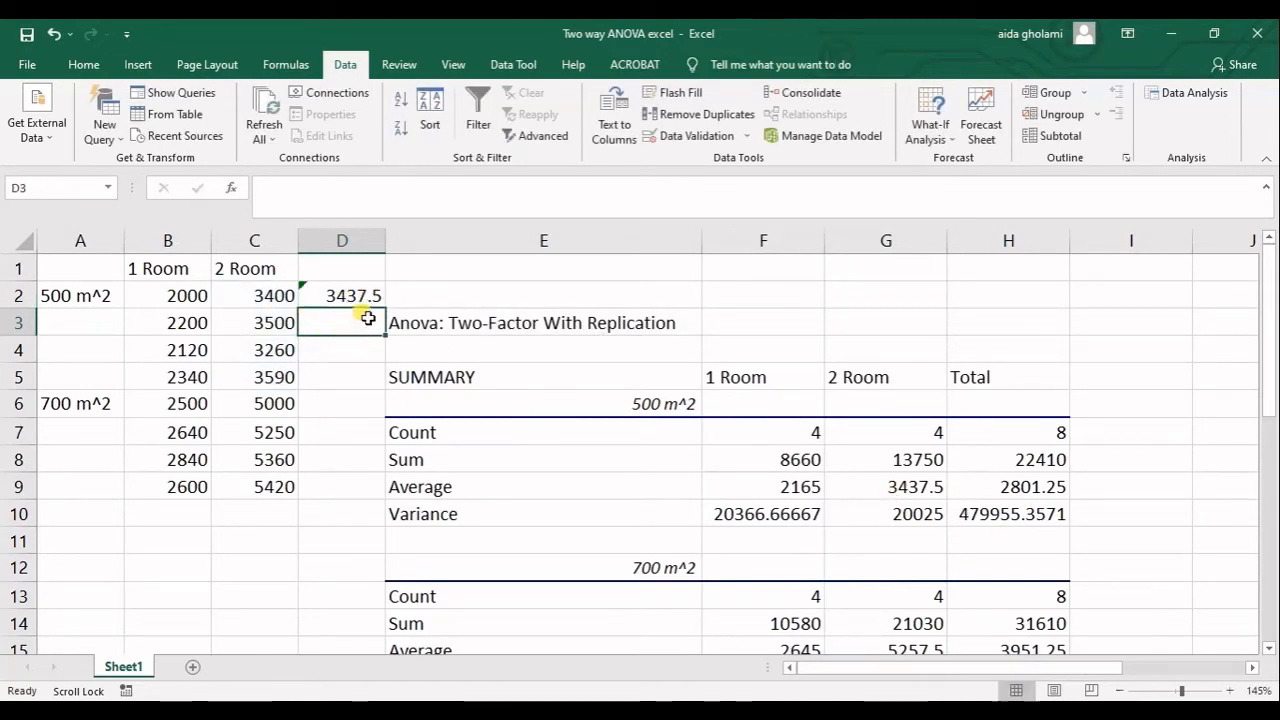
# Change the range of the AVERAGE formula in D2 to B2:B5 to check the 1 Room average.
pyautogui.doubleClick(365, 303)
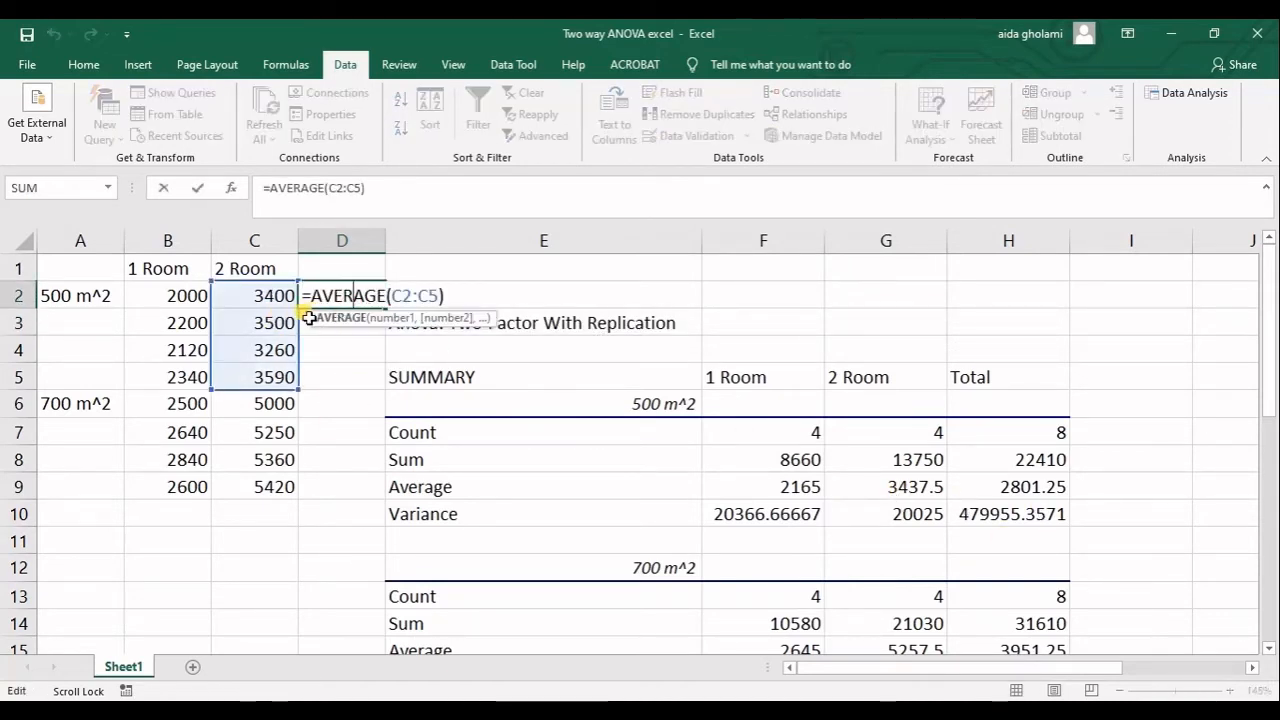
pyautogui.moveTo(310, 318); pyautogui.dragTo(222, 322)
pyautogui.press('Return')
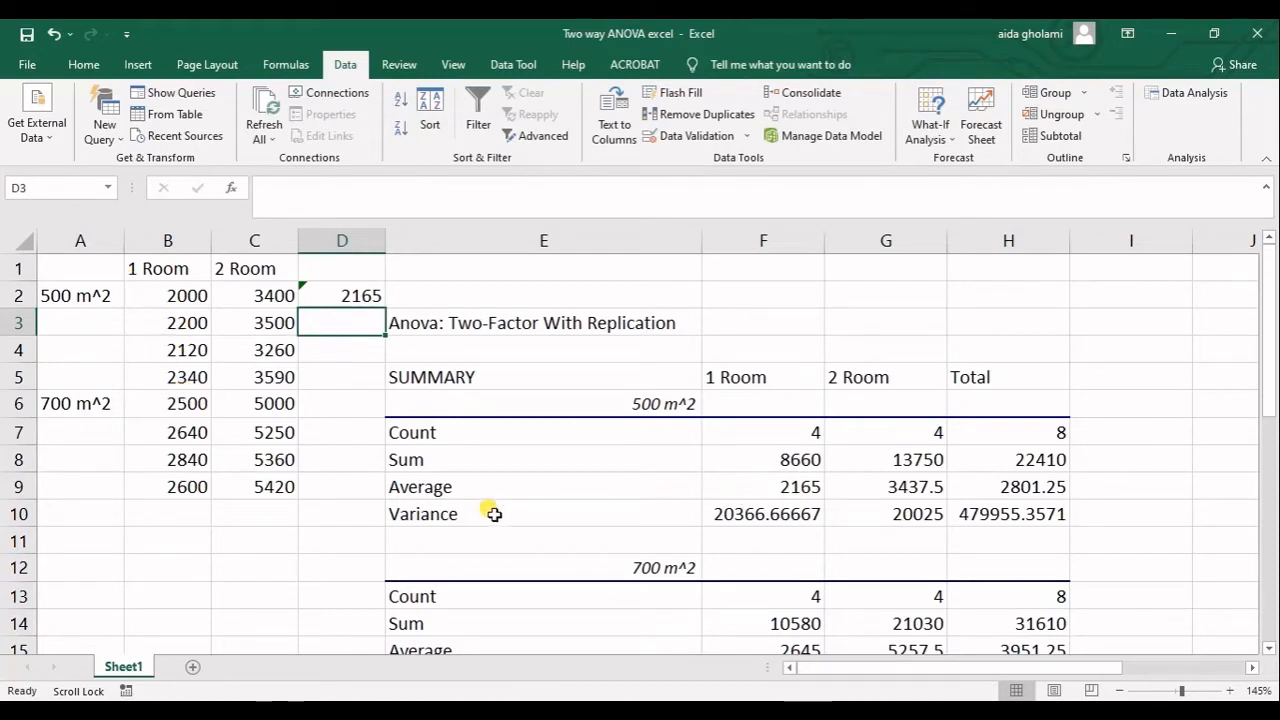
# Replace the AVERAGE function in D2 with VAR.S over B2:B5 to check the 1 Room sample variance.
pyautogui.doubleClick(335, 296)
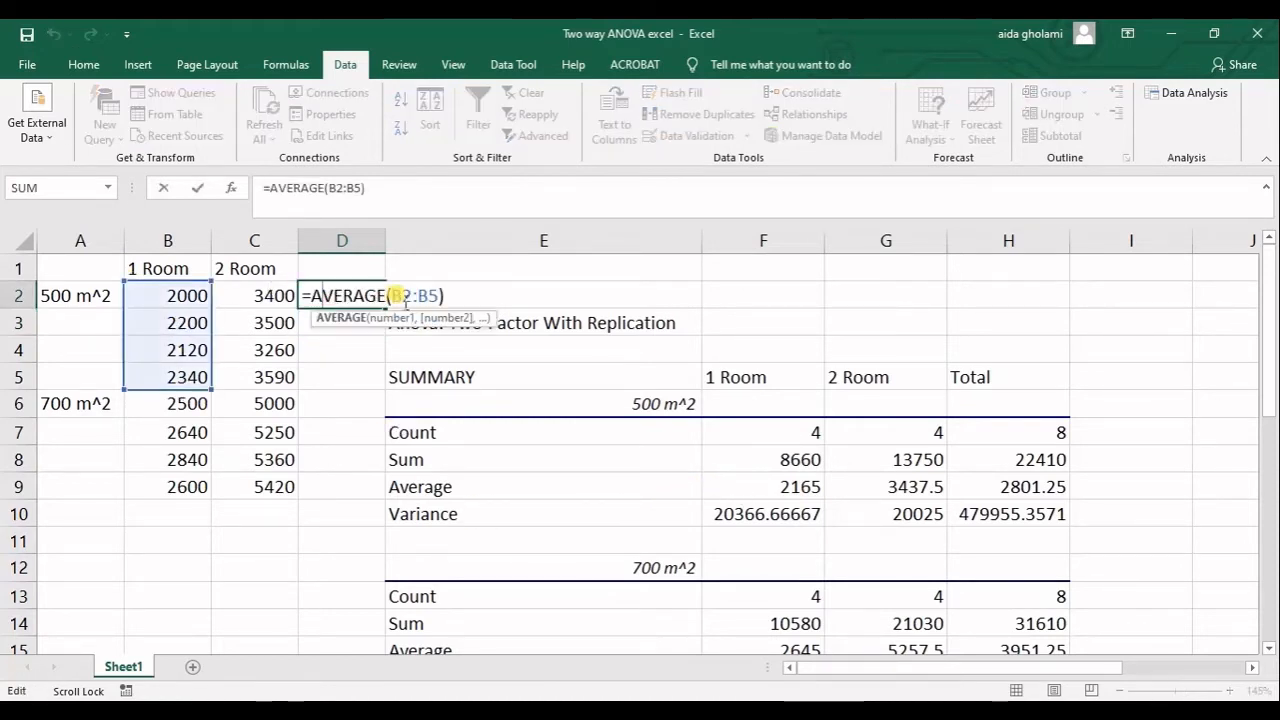
pyautogui.moveTo(386, 296); pyautogui.dragTo(312, 298)
pyautogui.write('va')
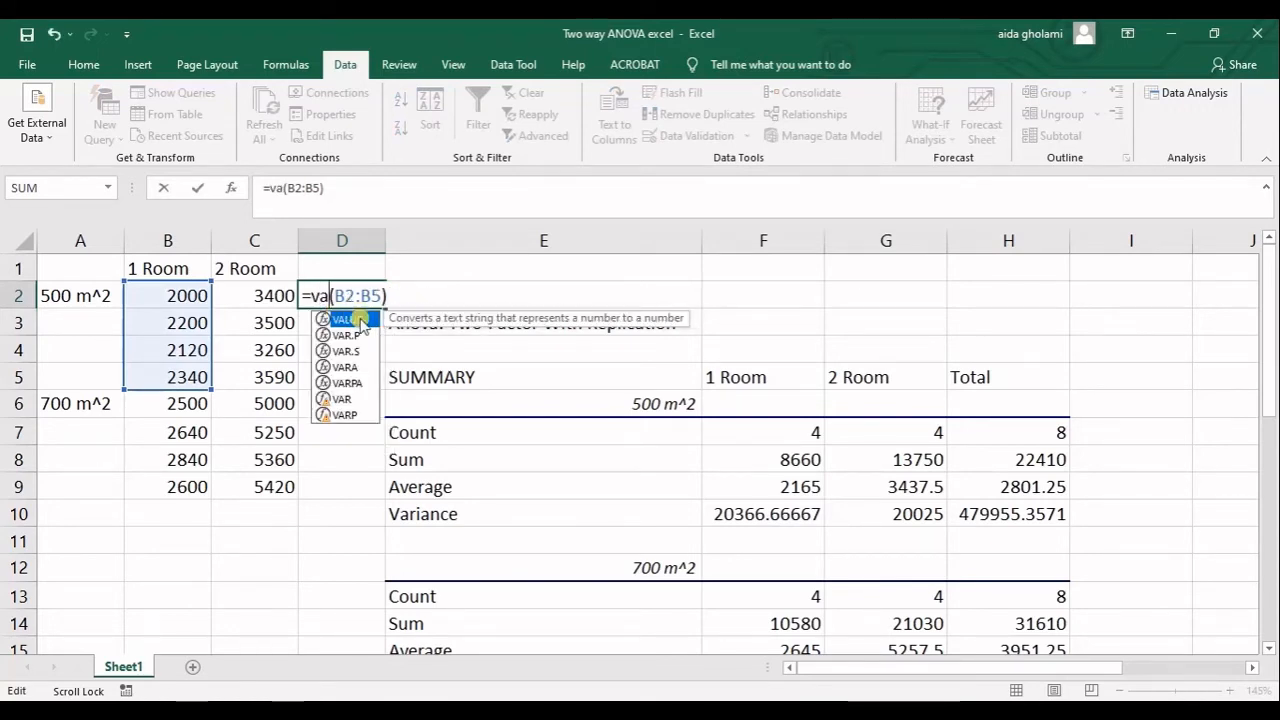
pyautogui.write('r')
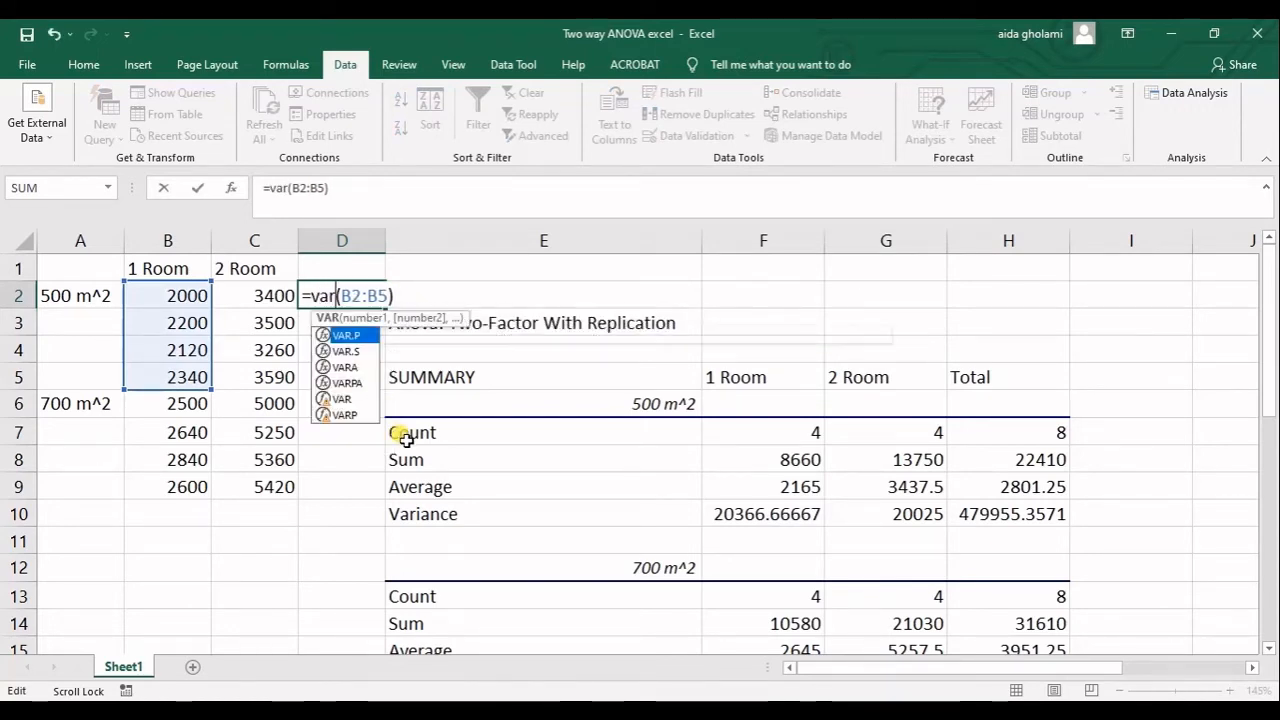
pyautogui.click(350, 352)
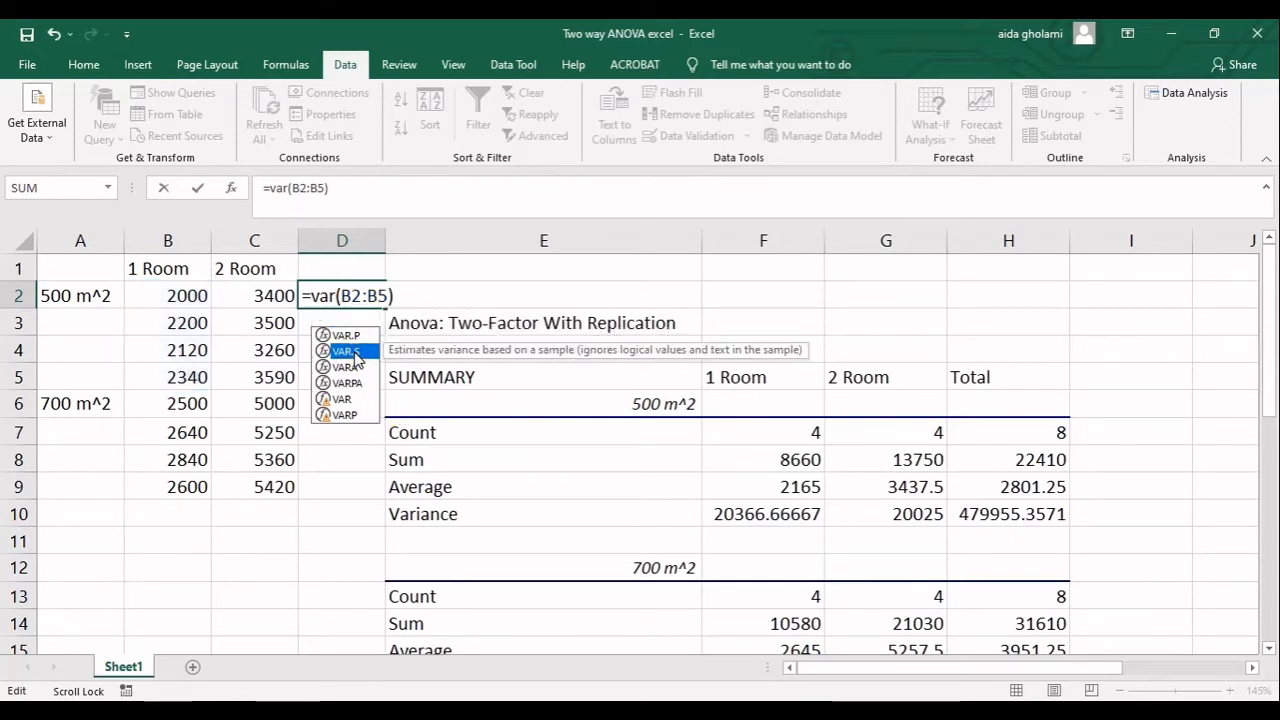
pyautogui.doubleClick(353, 355)
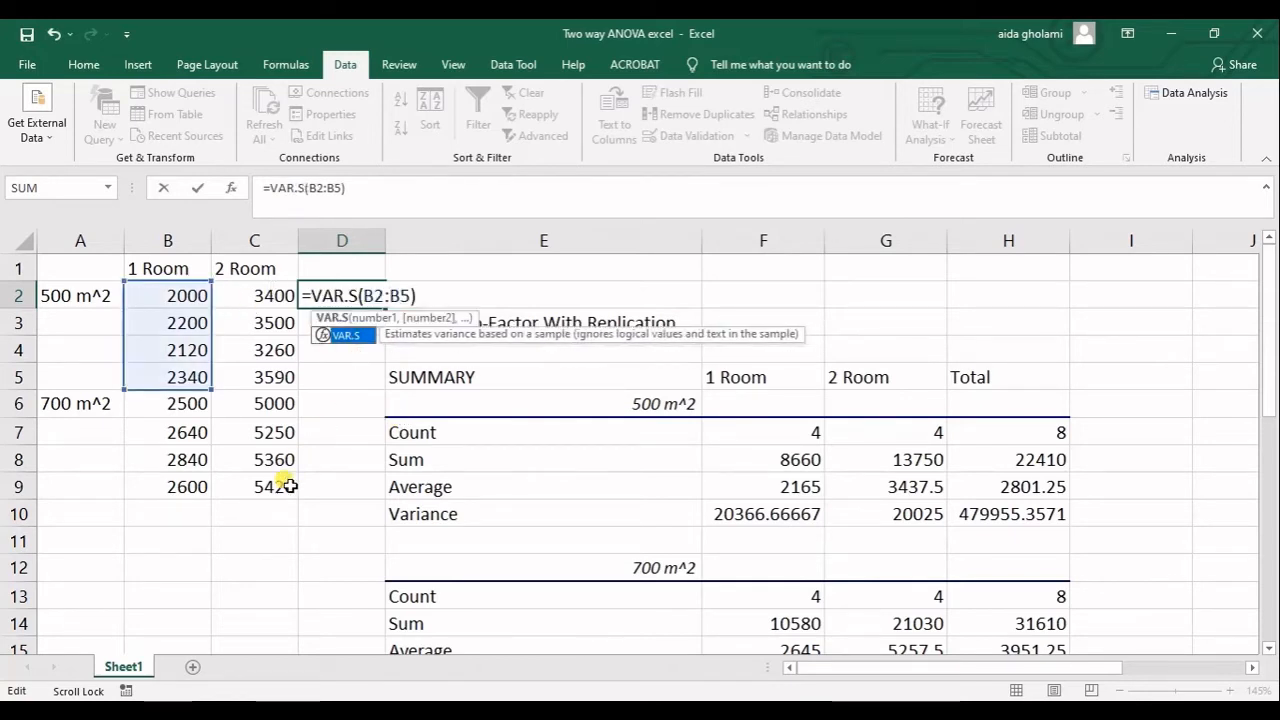
pyautogui.press('Return')
# Change the range of the VAR.S formula in D2 to C2:C5 to check the 2 Room variance.
pyautogui.click(343, 294)
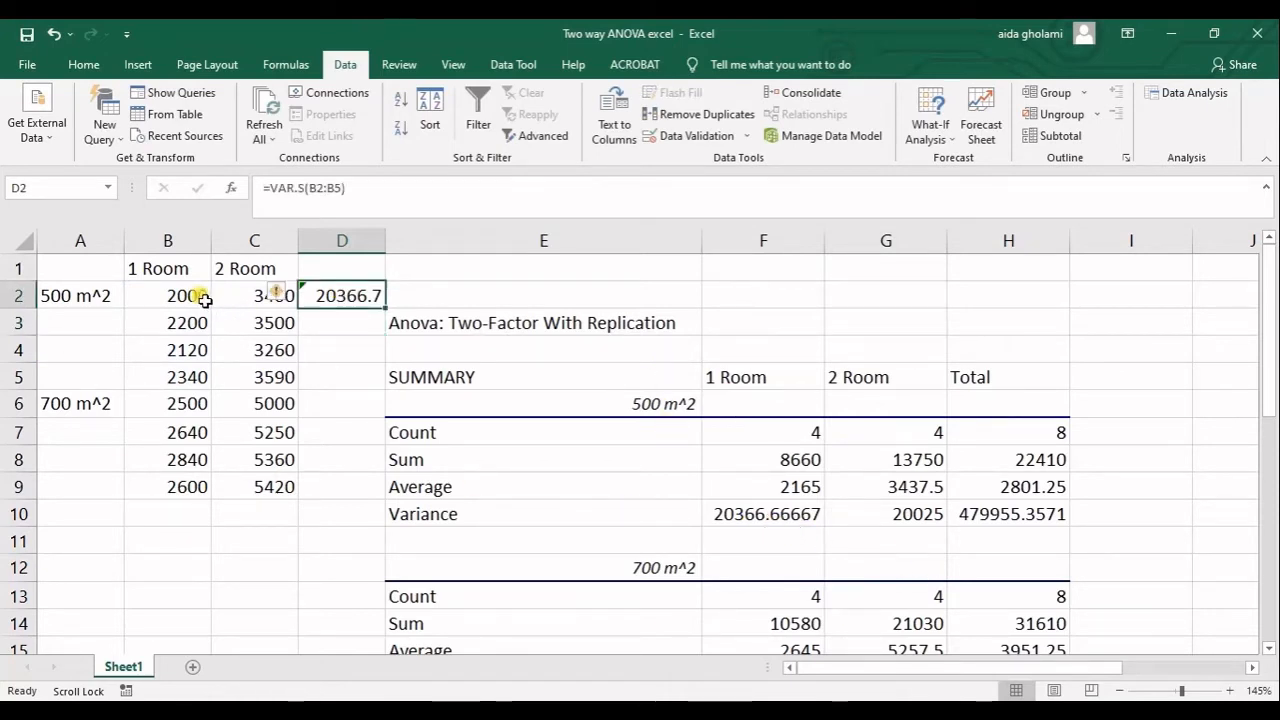
pyautogui.doubleClick(357, 296)
pyautogui.moveTo(214, 320); pyautogui.dragTo(263, 320)
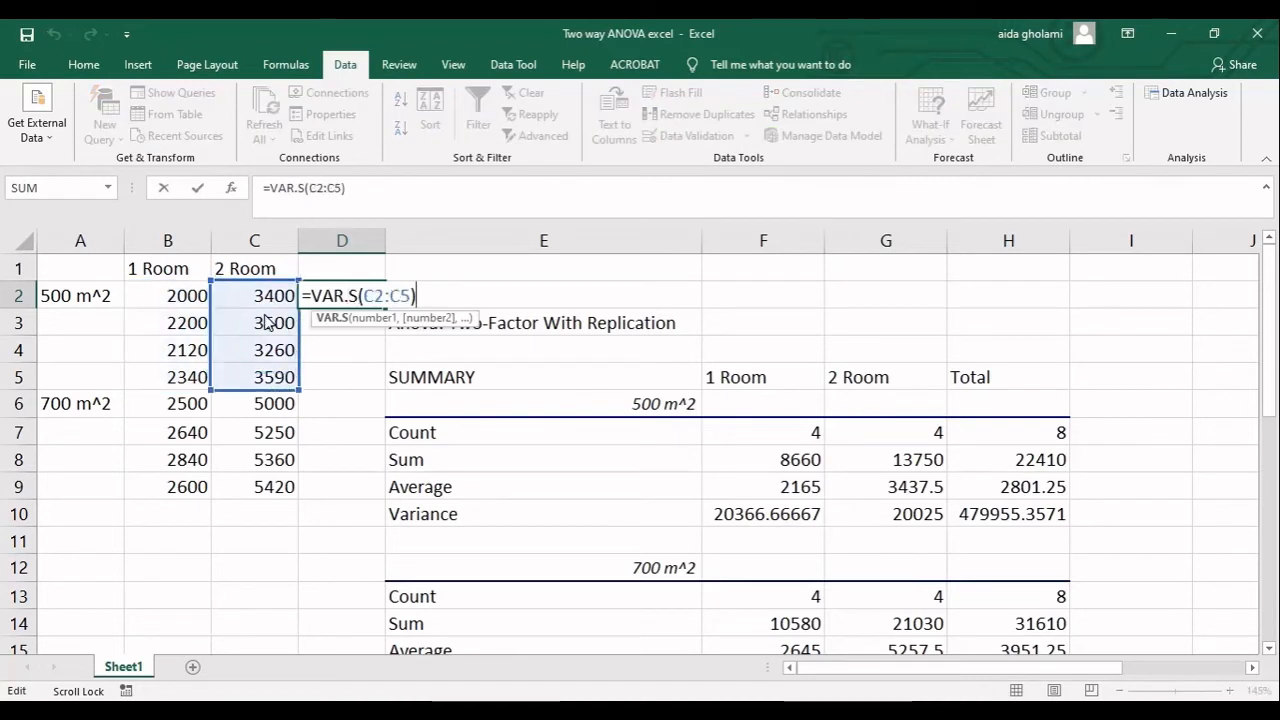
pyautogui.press('Return')
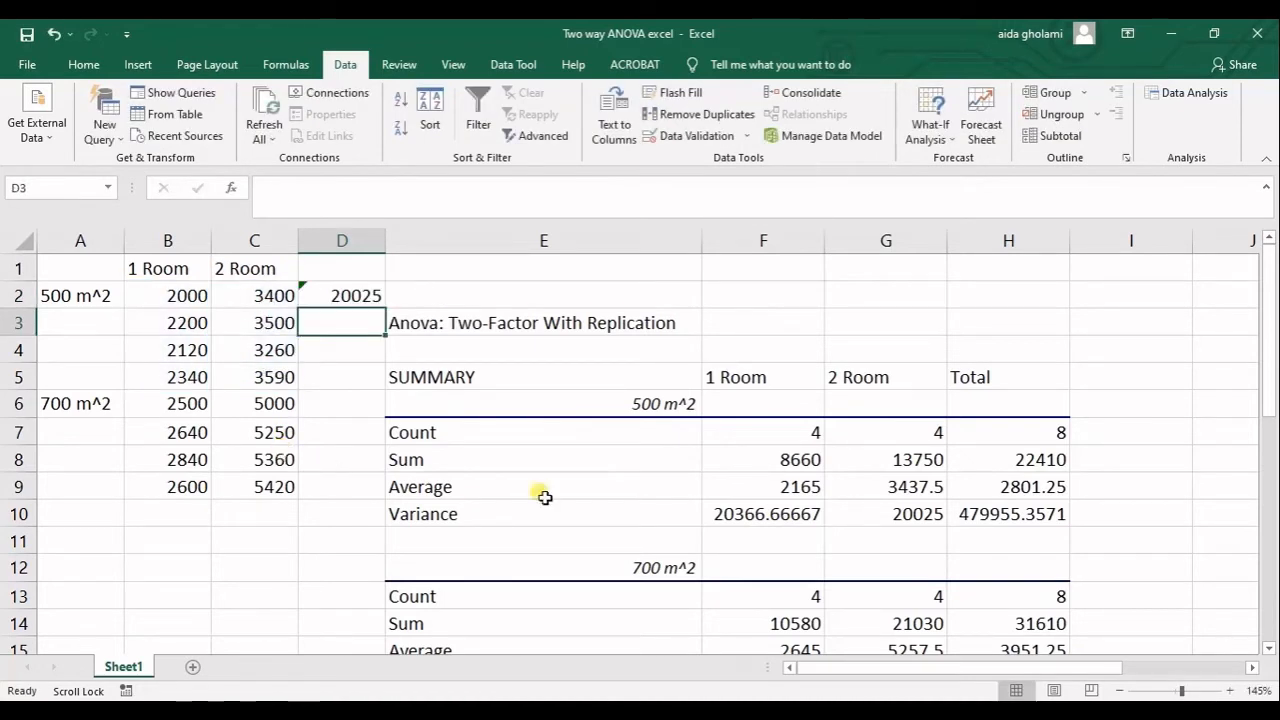
# Extend the VAR.S formula in D2 to the range B2:C5 to check the total 500 m^2 variance.
pyautogui.click(343, 290)
pyautogui.doubleClick(345, 295)
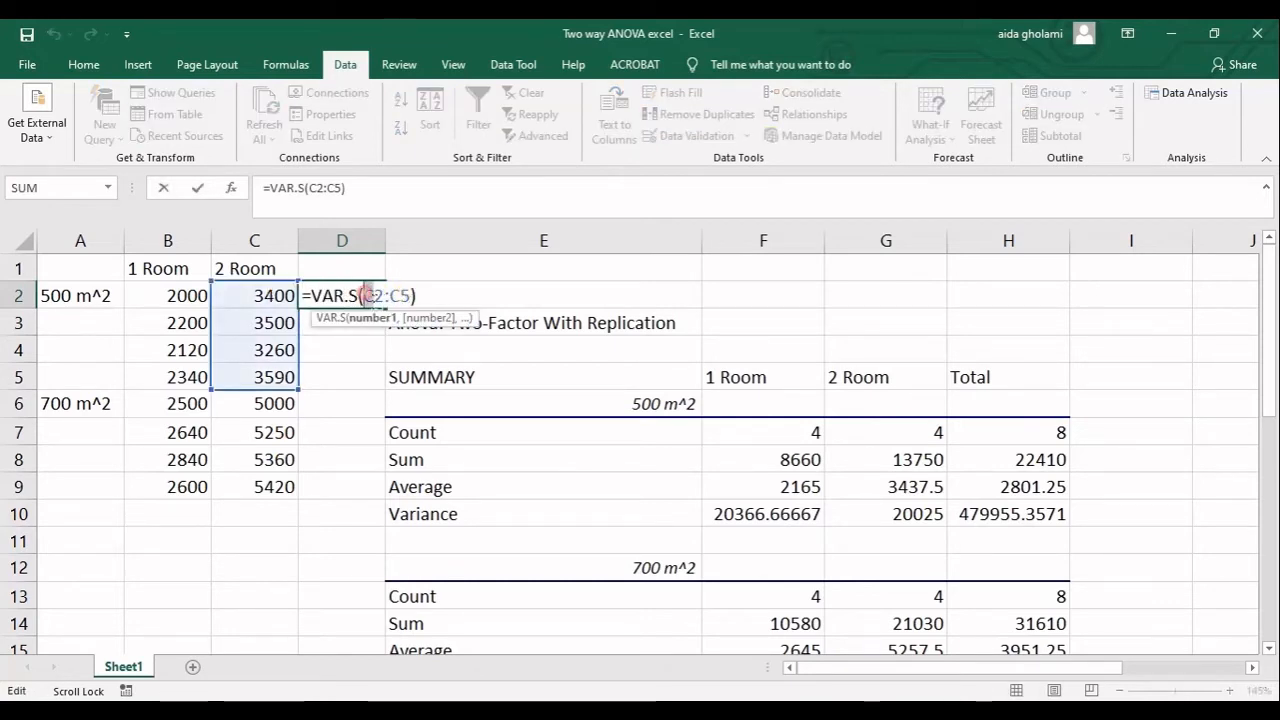
pyautogui.write('B')
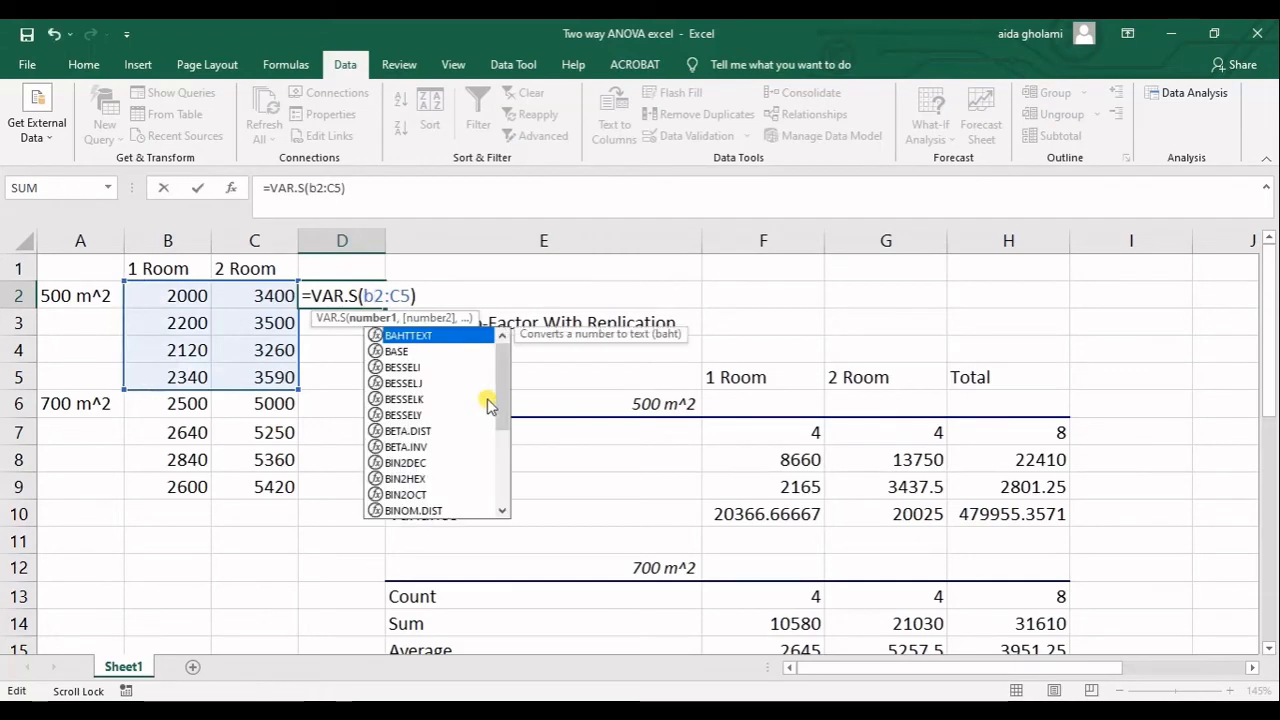
pyautogui.press('Return')
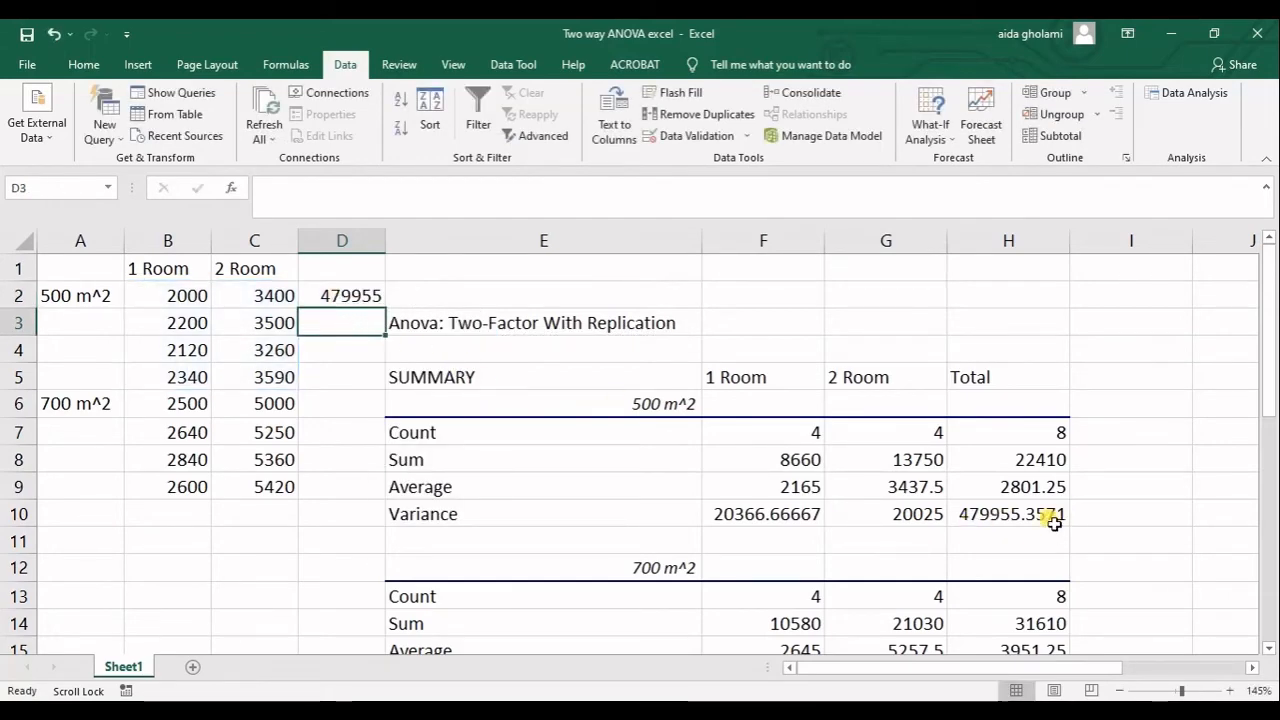
# Select the 700 m^2 source data in B6:C9 and examine the matching 700 m^2 summary block.
pyautogui.scroll(-1, 1040, 485)
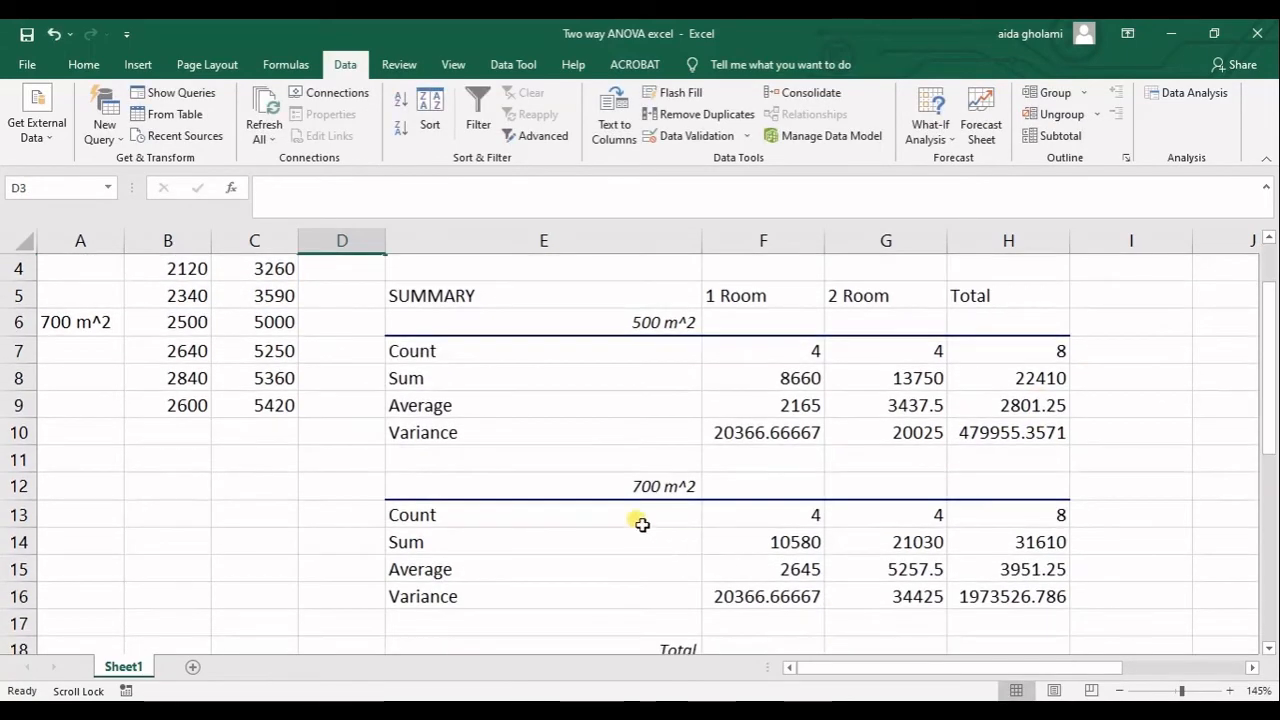
pyautogui.scroll(1, 651, 585)
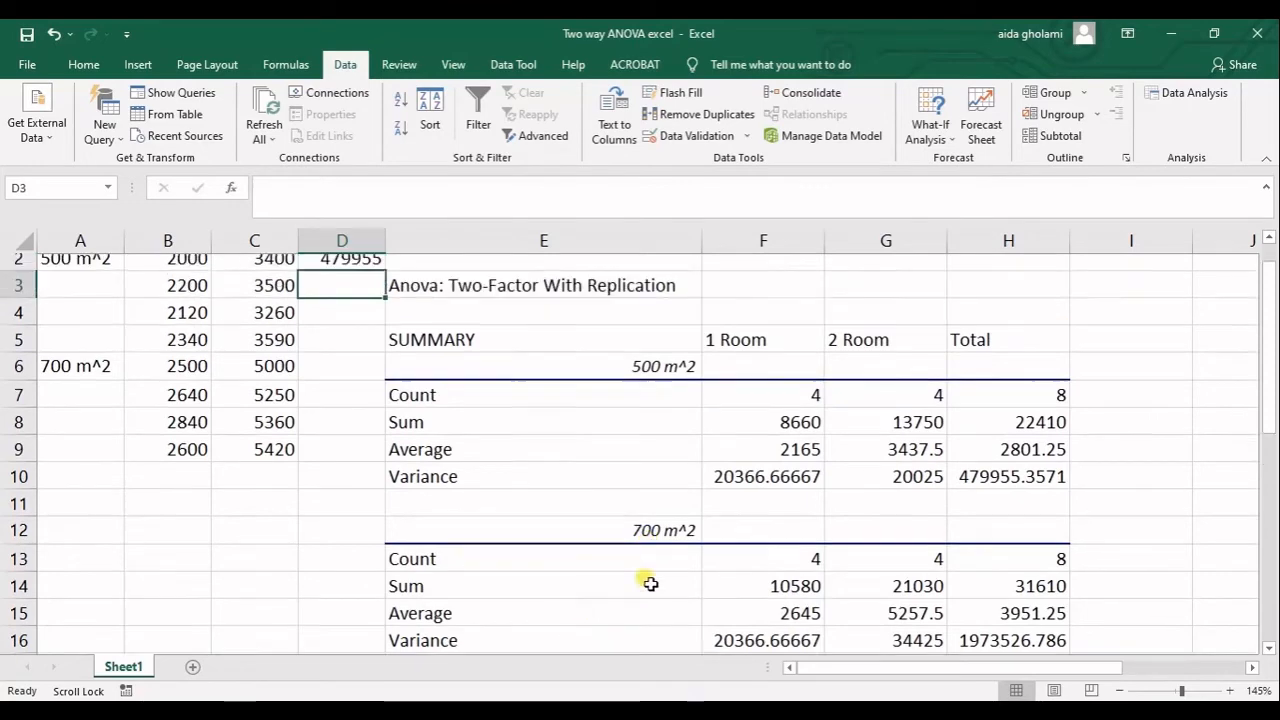
pyautogui.moveTo(215, 405); pyautogui.dragTo(275, 489)
pyautogui.scroll(-2, 417, 457)
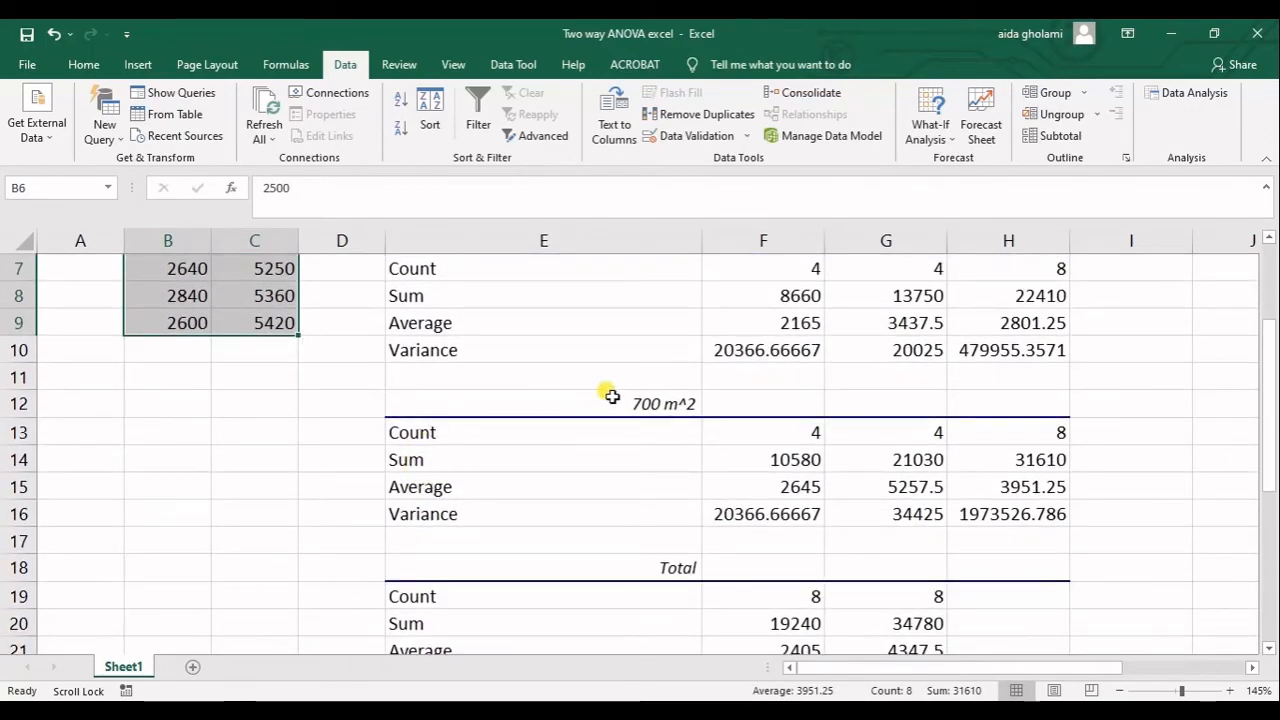
# Select the 1 Room data in B2:B9 and the 2 Room data in C2:C9, and compare them with the Total summary block.
pyautogui.scroll(-1, 620, 420)
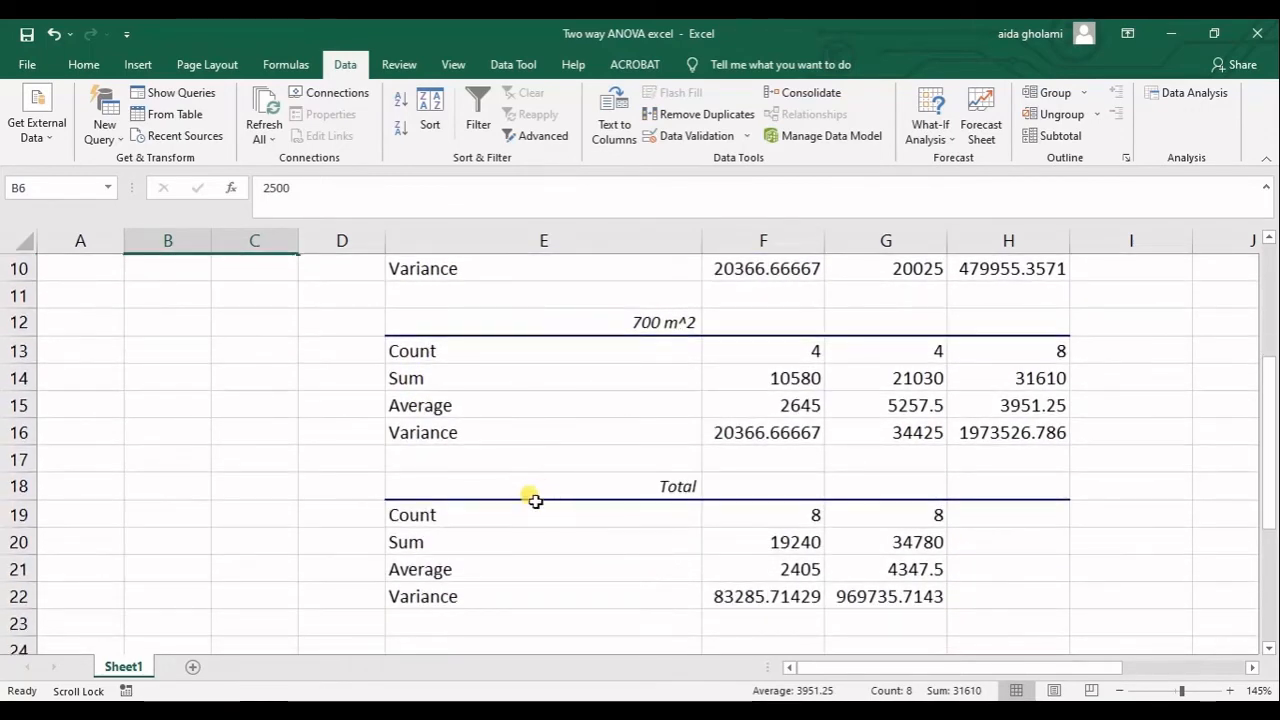
pyautogui.scroll(1, 485, 545)
pyautogui.scroll(3, 483, 541)
pyautogui.scroll(-3, 700, 620)
pyautogui.scroll(1, 368, 622)
pyautogui.scroll(3, 368, 622)
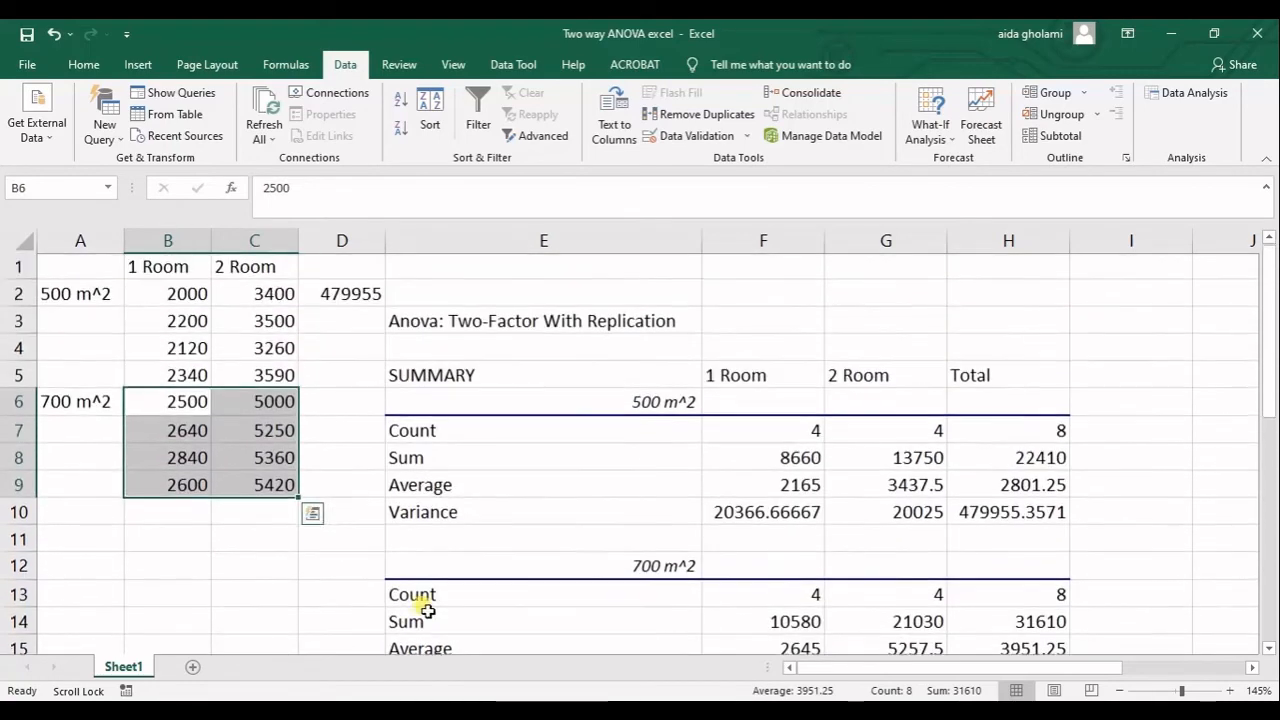
pyautogui.moveTo(163, 295); pyautogui.dragTo(157, 486)
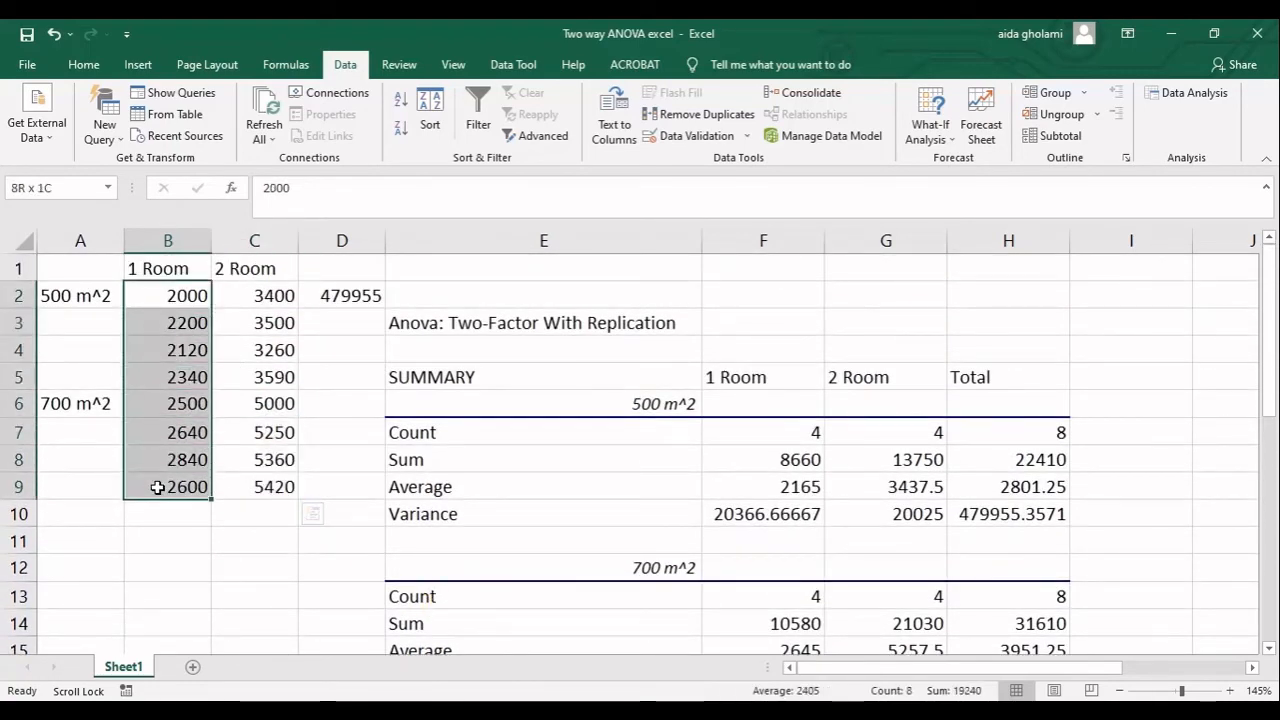
pyautogui.moveTo(268, 292); pyautogui.dragTo(266, 488)
pyautogui.scroll(-3, 1057, 547)
pyautogui.scroll(-3, 811, 557)
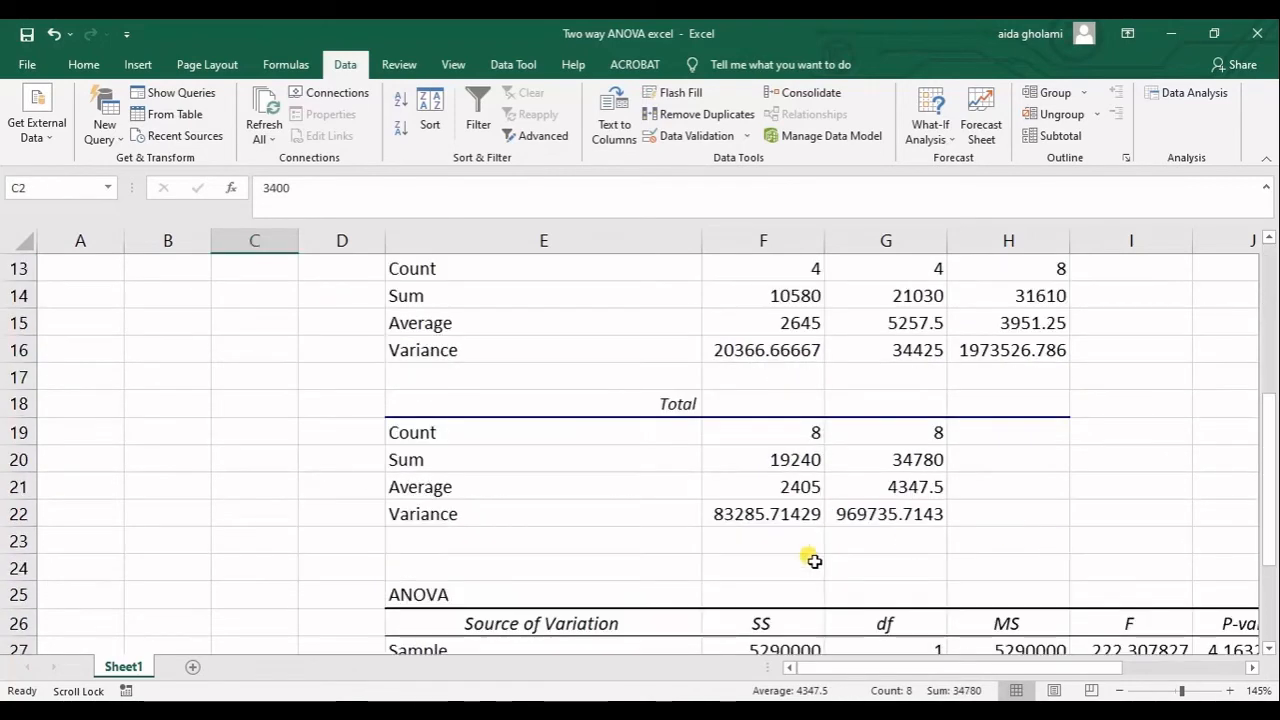
# Switch to the PowerPoint presentation to view the area-by-rooms grid on slide 2, and return to the Excel workbook.
pyautogui.scroll(2, 808, 528)
pyautogui.scroll(2, 787, 530)
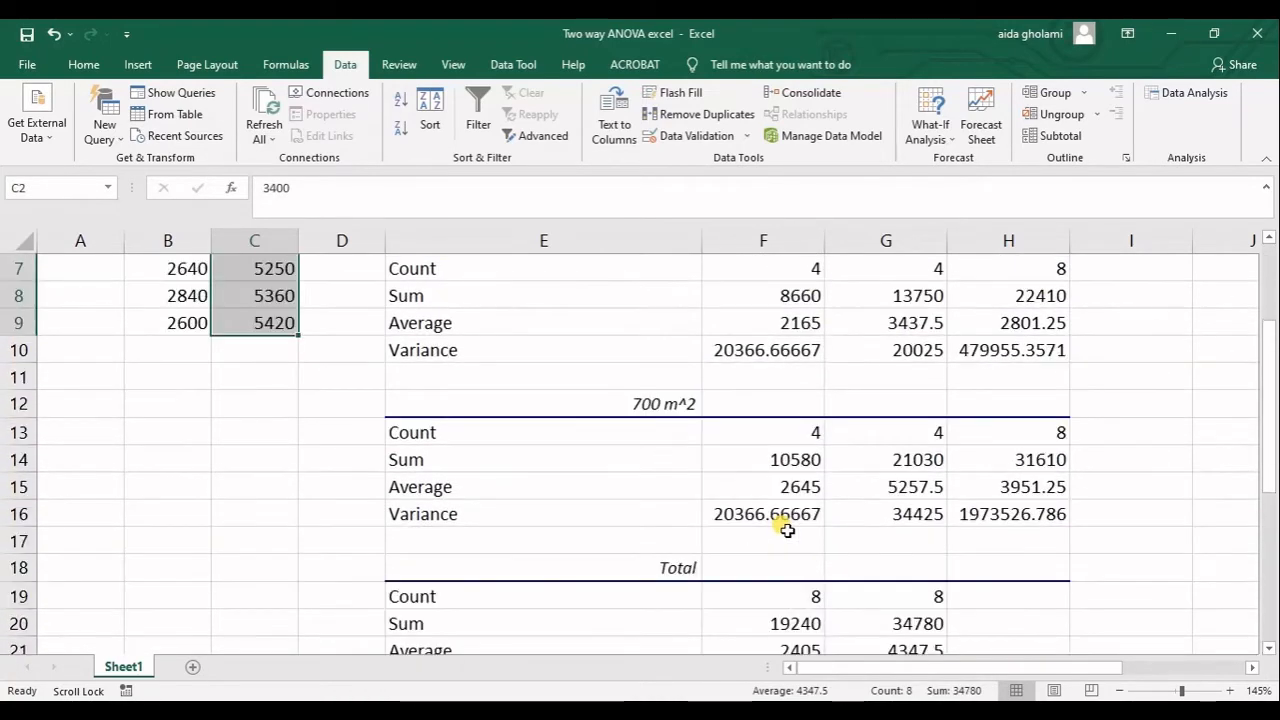
pyautogui.scroll(2, 787, 532)
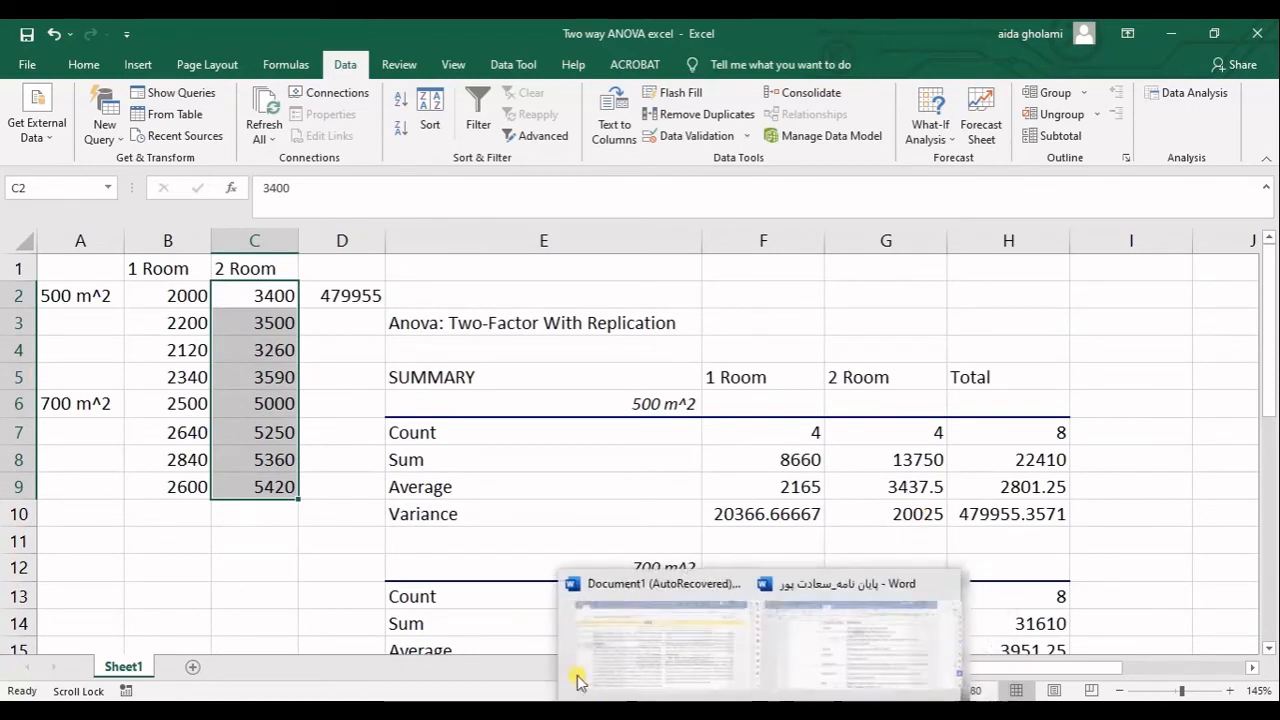
pyautogui.click(627, 711)
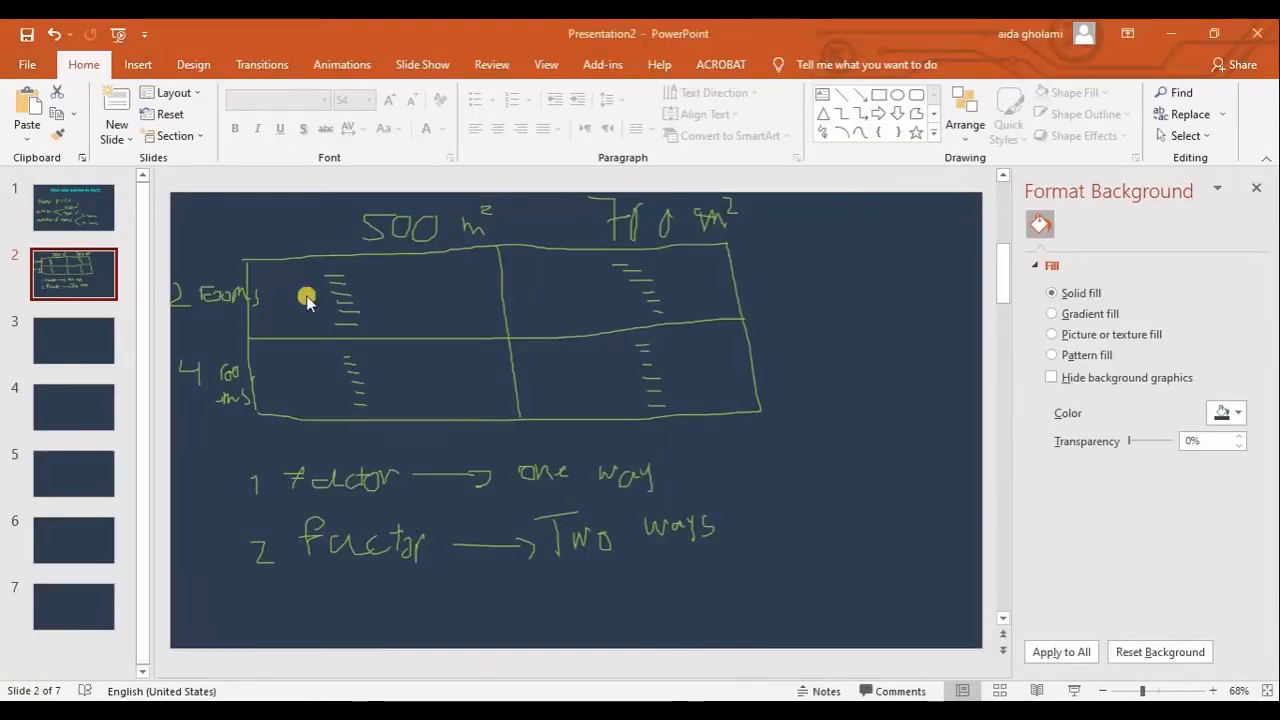
pyautogui.click(625, 711)
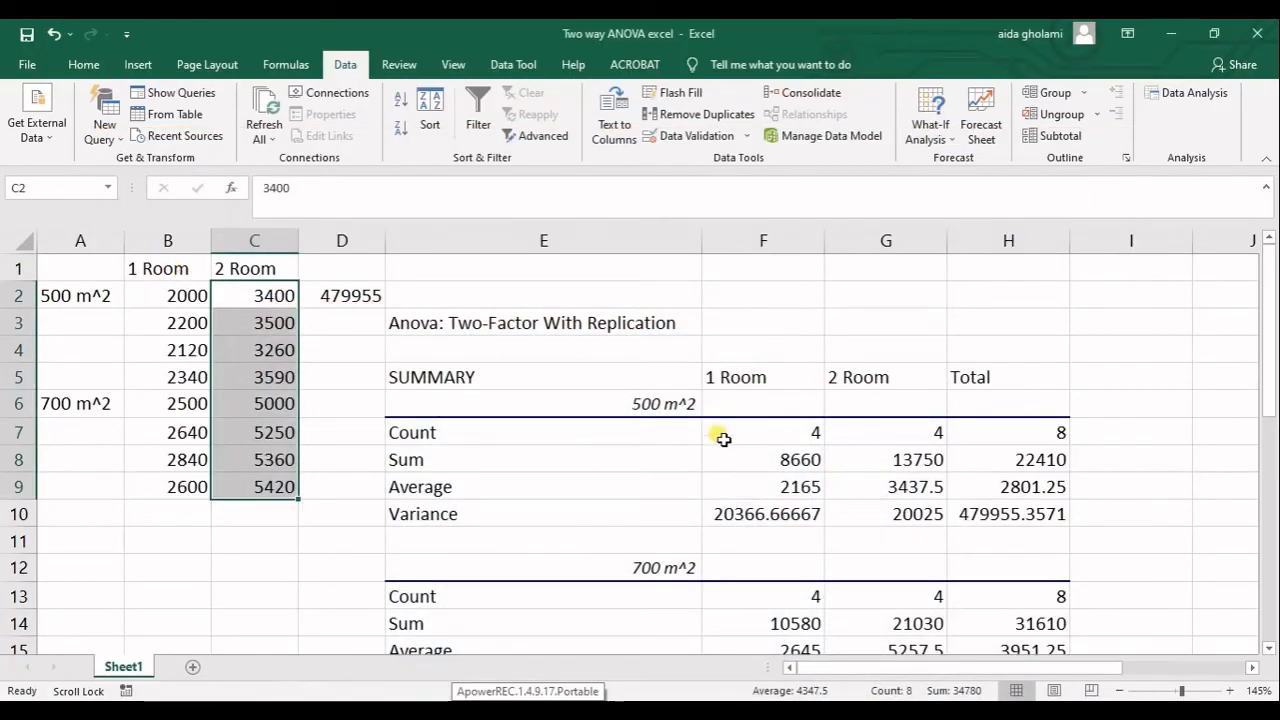
# Compare the 1 Room average and count in the Total block with the source data in B2:B9 and the 500 m^2 range B2:C5.
pyautogui.scroll(-3, 557, 563)
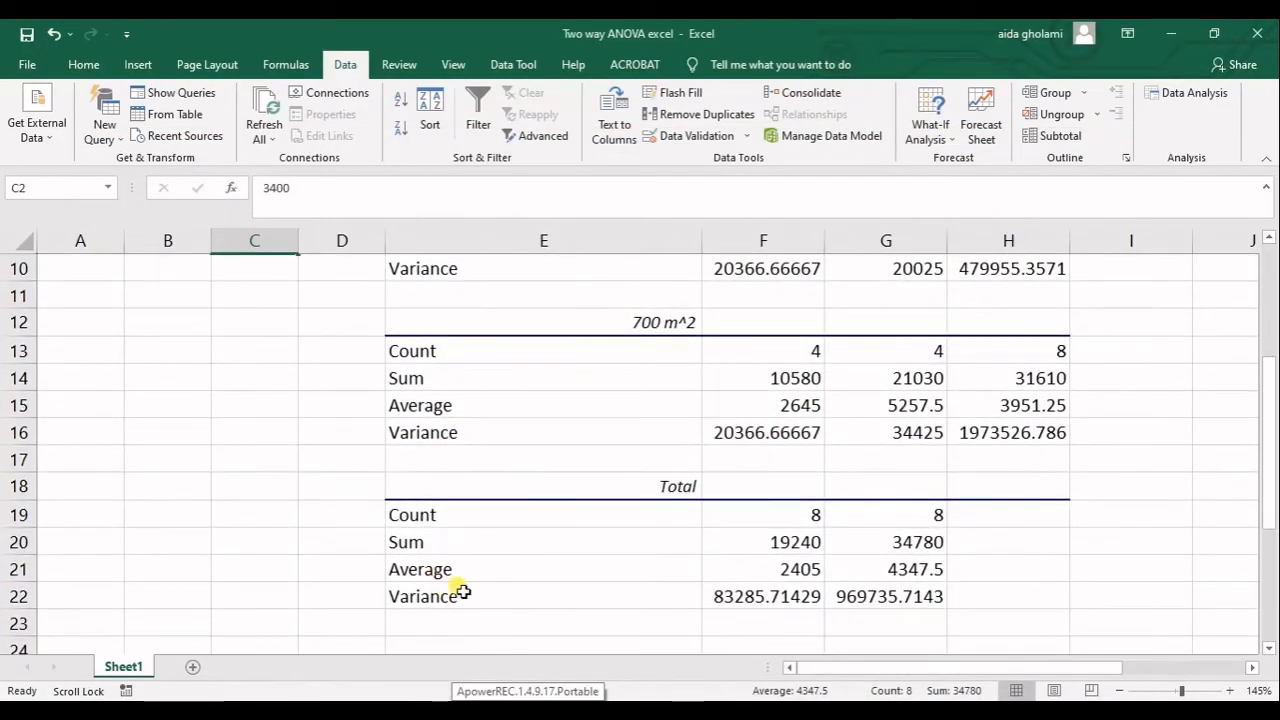
pyautogui.click(757, 568)
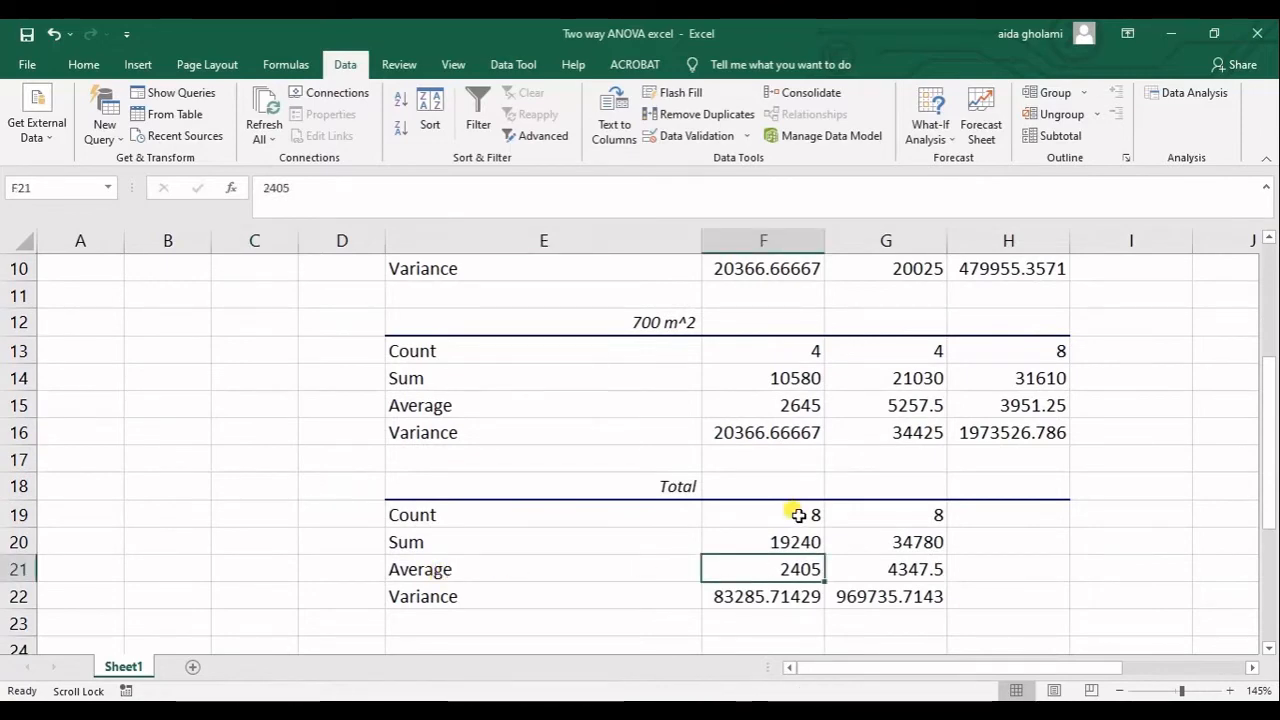
pyautogui.click(798, 514)
pyautogui.scroll(3, 790, 525)
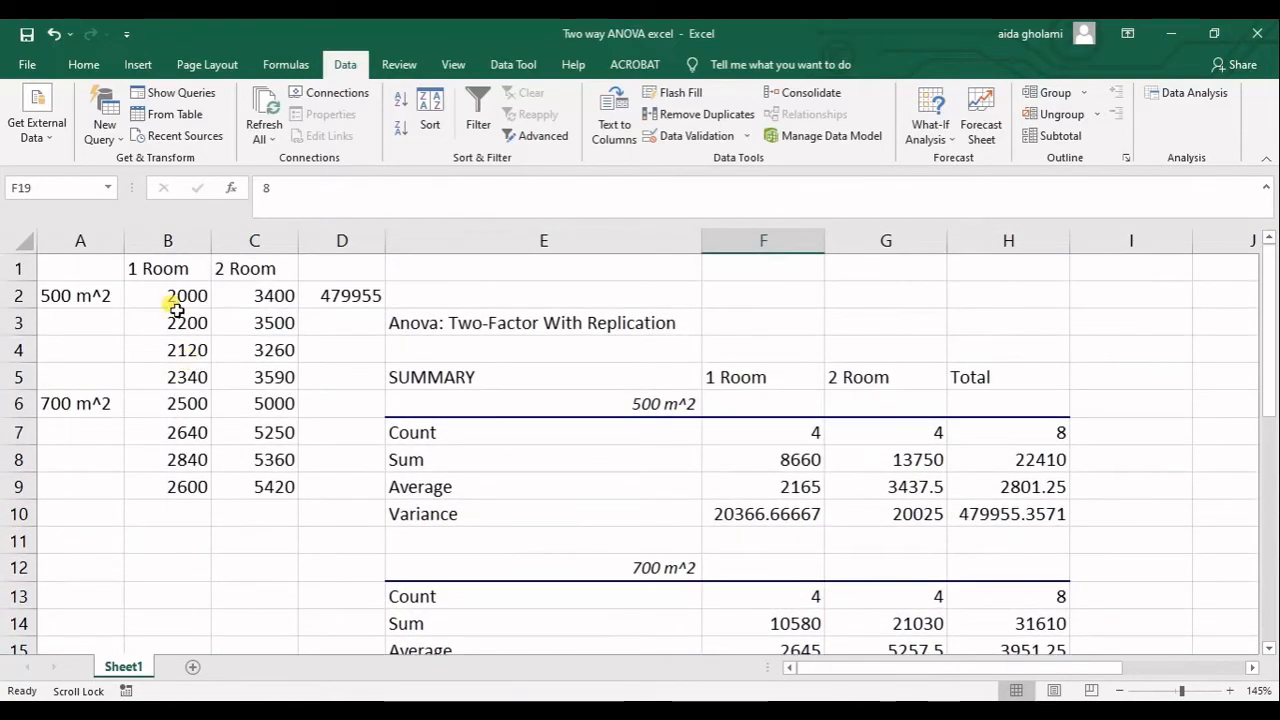
pyautogui.moveTo(171, 295); pyautogui.dragTo(167, 487)
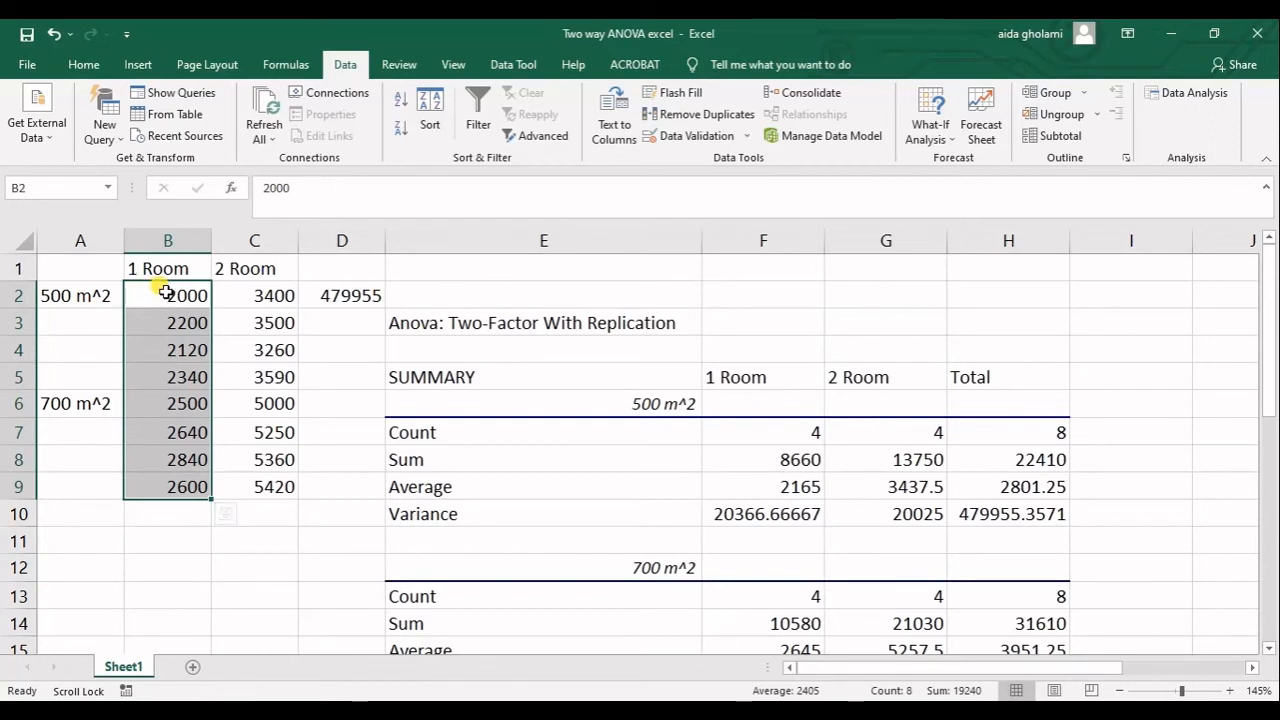
pyautogui.moveTo(162, 305); pyautogui.dragTo(275, 378)
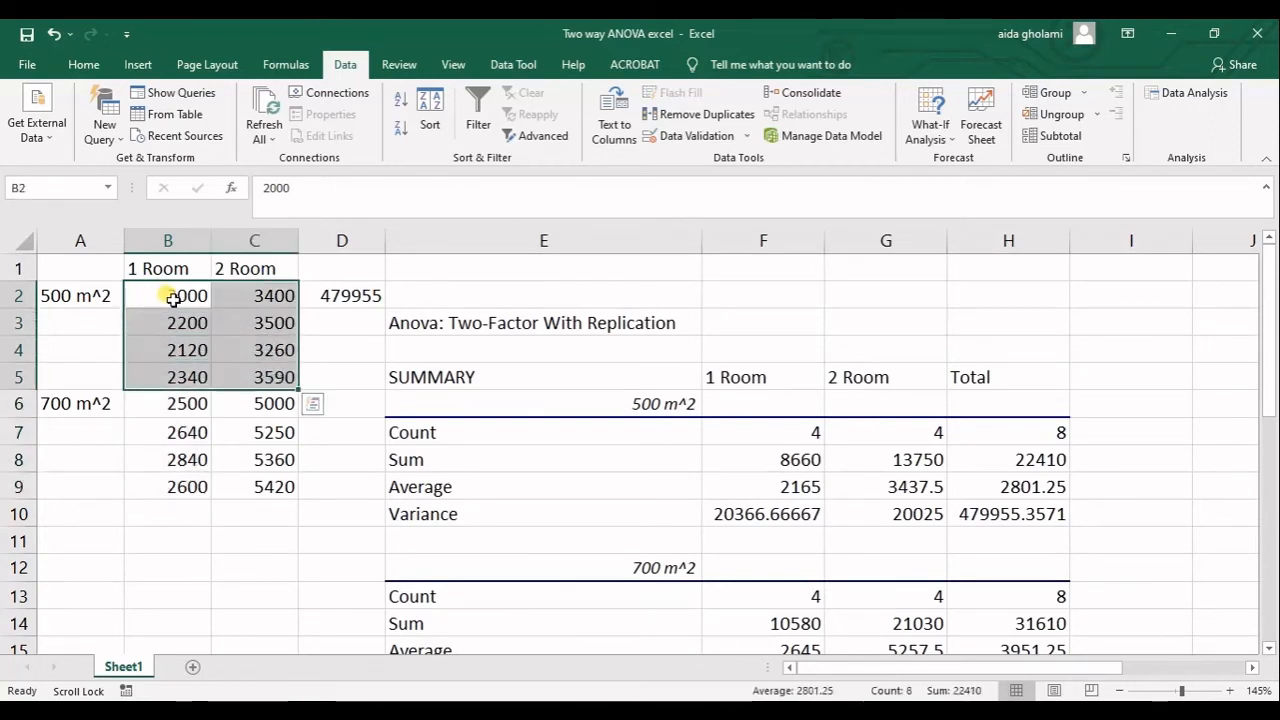
pyautogui.moveTo(172, 298); pyautogui.dragTo(189, 479)
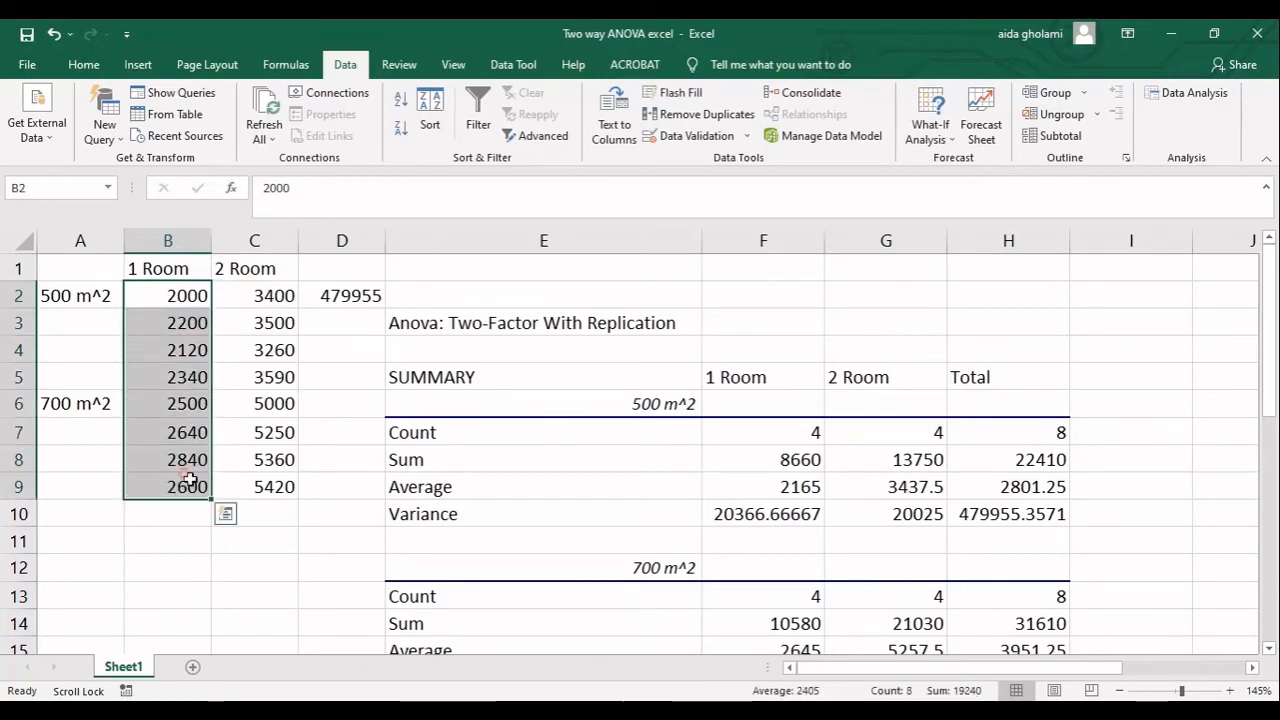
# Examine the ANOVA table in E25:K32, from the sources of variation across to the F crit column.
pyautogui.click(369, 465)
pyautogui.scroll(-6, 400, 449)
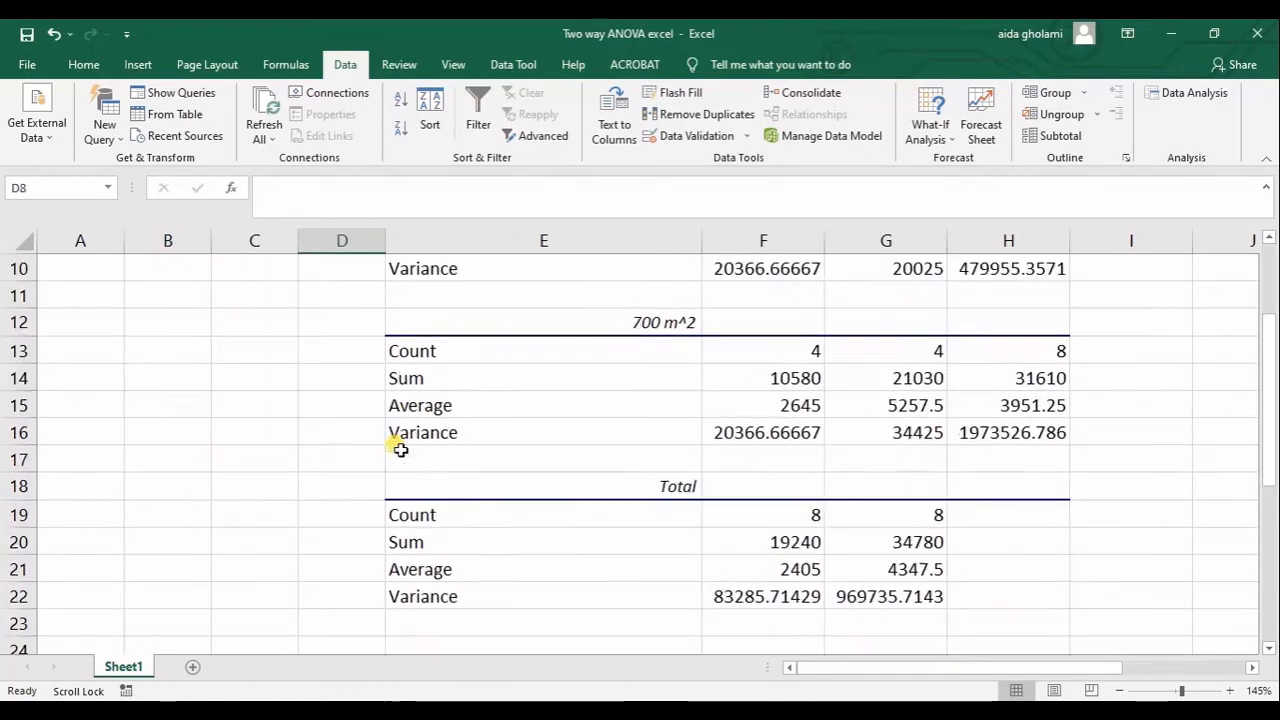
pyautogui.moveTo(1080, 667); pyautogui.dragTo(1190, 655)
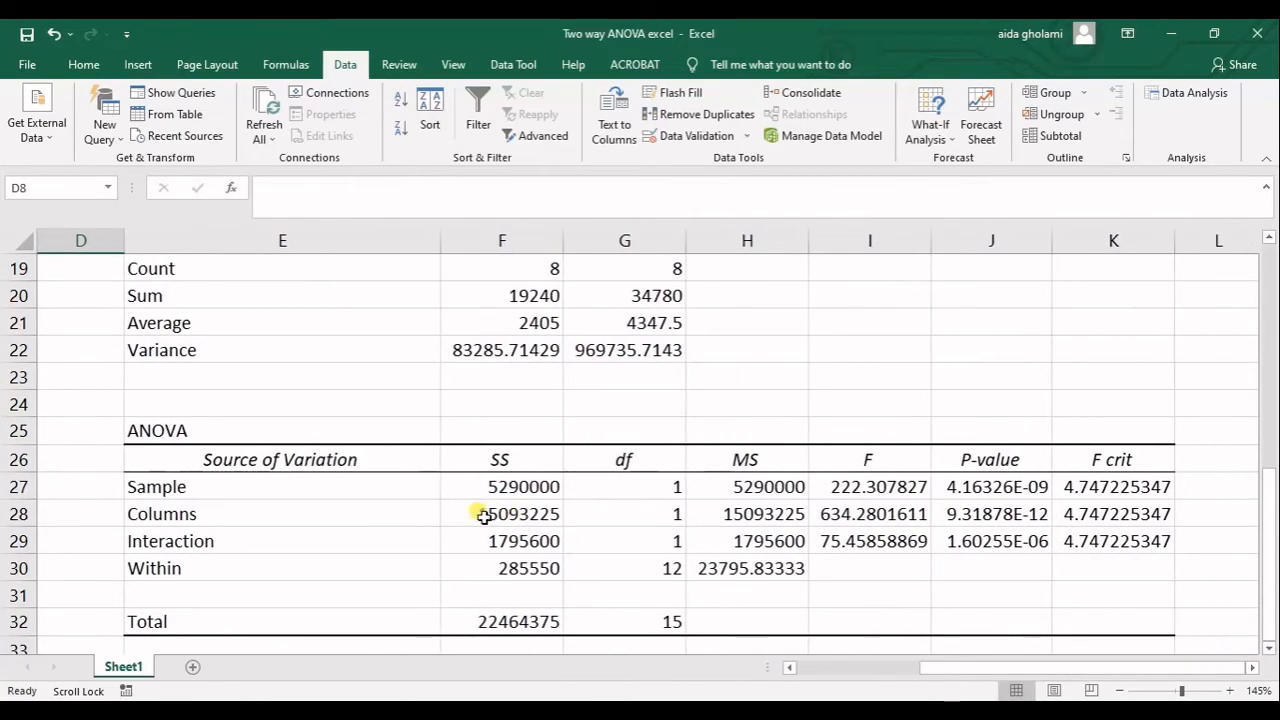
pyautogui.scroll(-1, 451, 506)
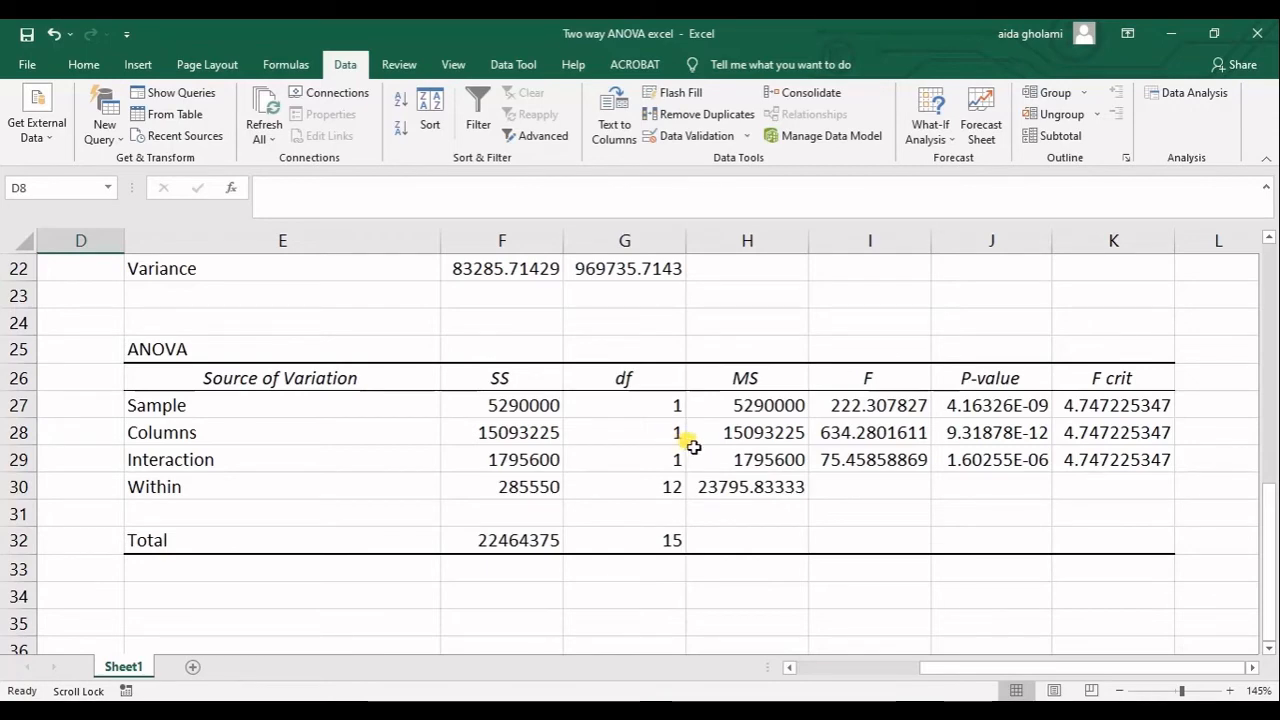
pyautogui.scroll(-1, 690, 440)
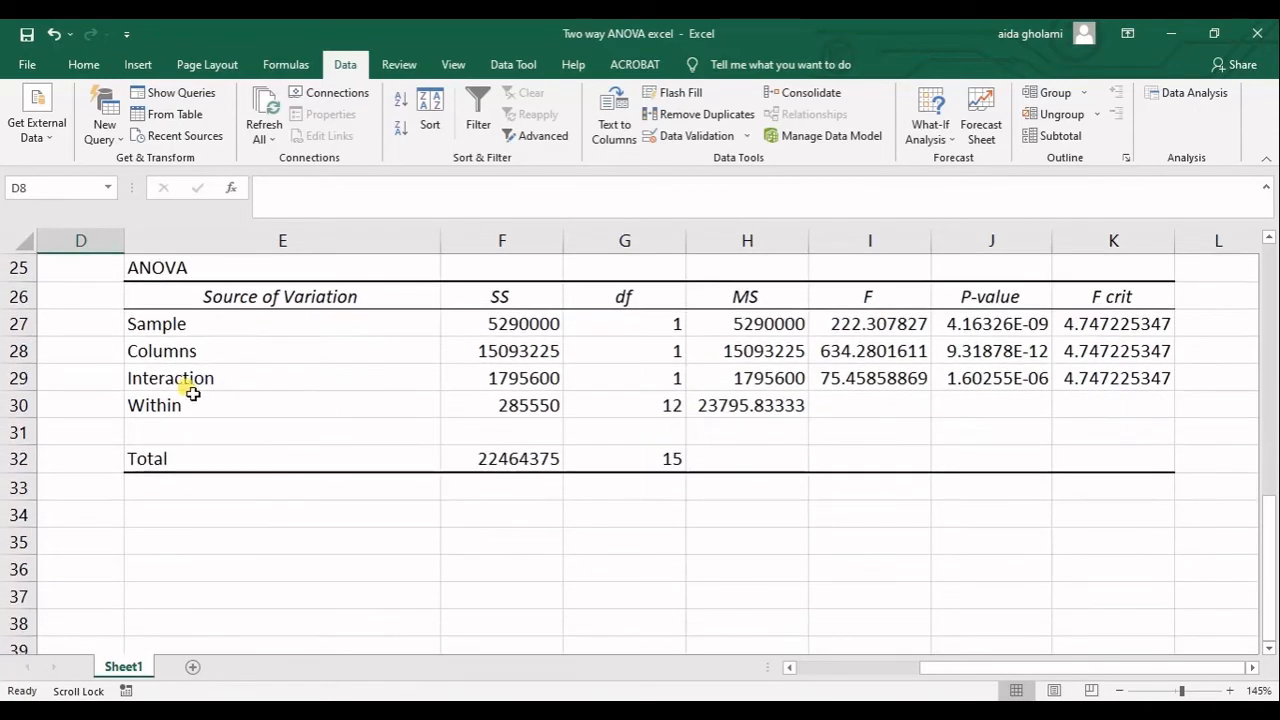
pyautogui.scroll(1, 177, 380)
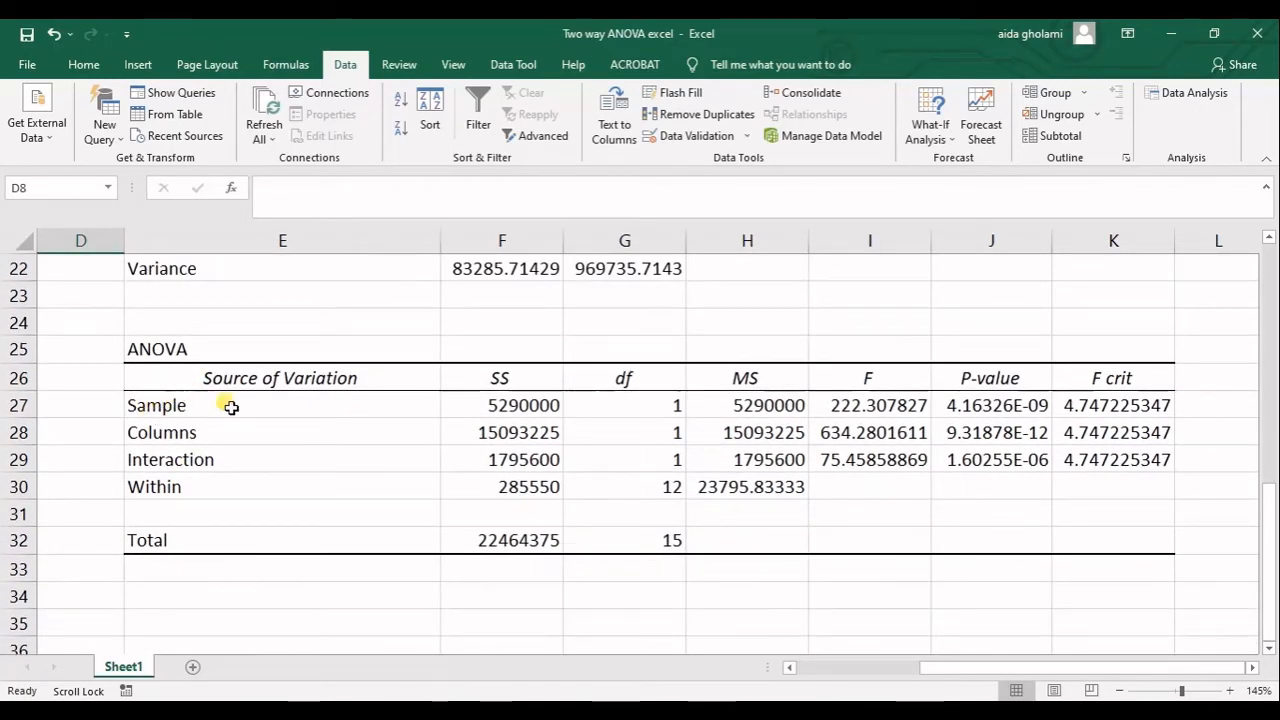
# Select the Sample, Columns, Interaction and Within labels in the ANOVA table one by one to review the sources of variation.
pyautogui.click(224, 413)
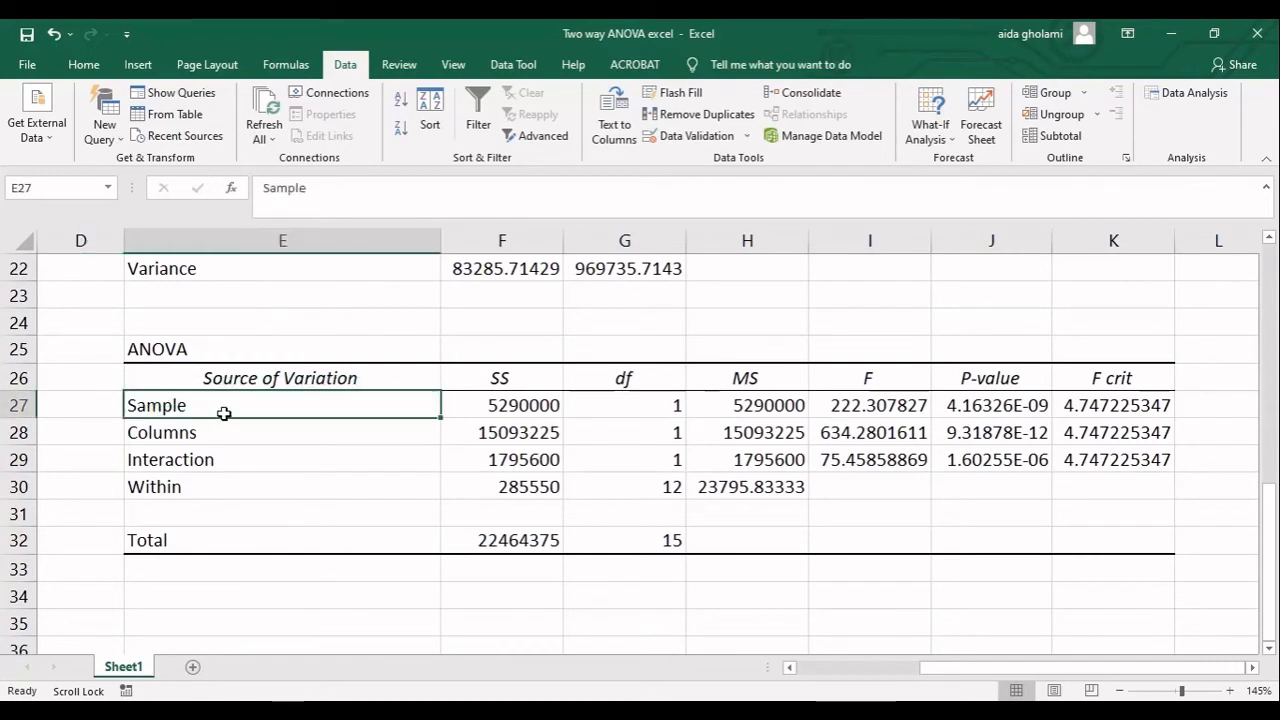
pyautogui.click(166, 435)
pyautogui.click(173, 462)
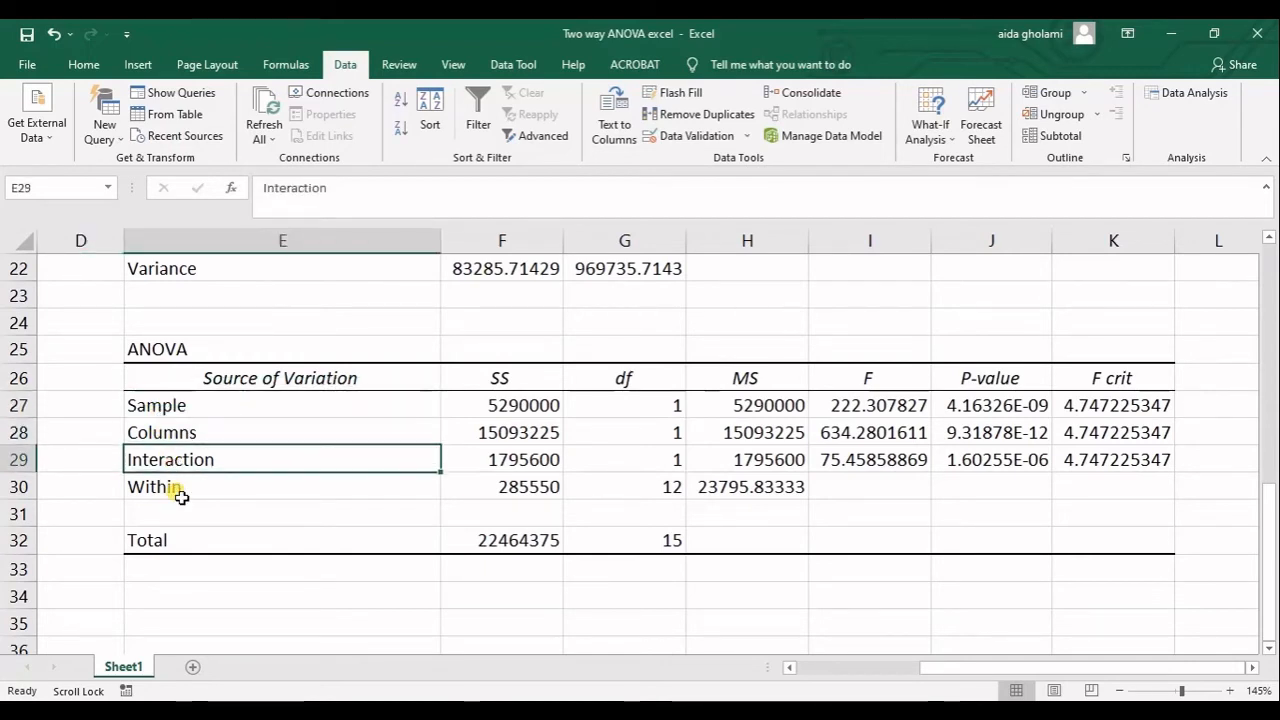
pyautogui.click(172, 490)
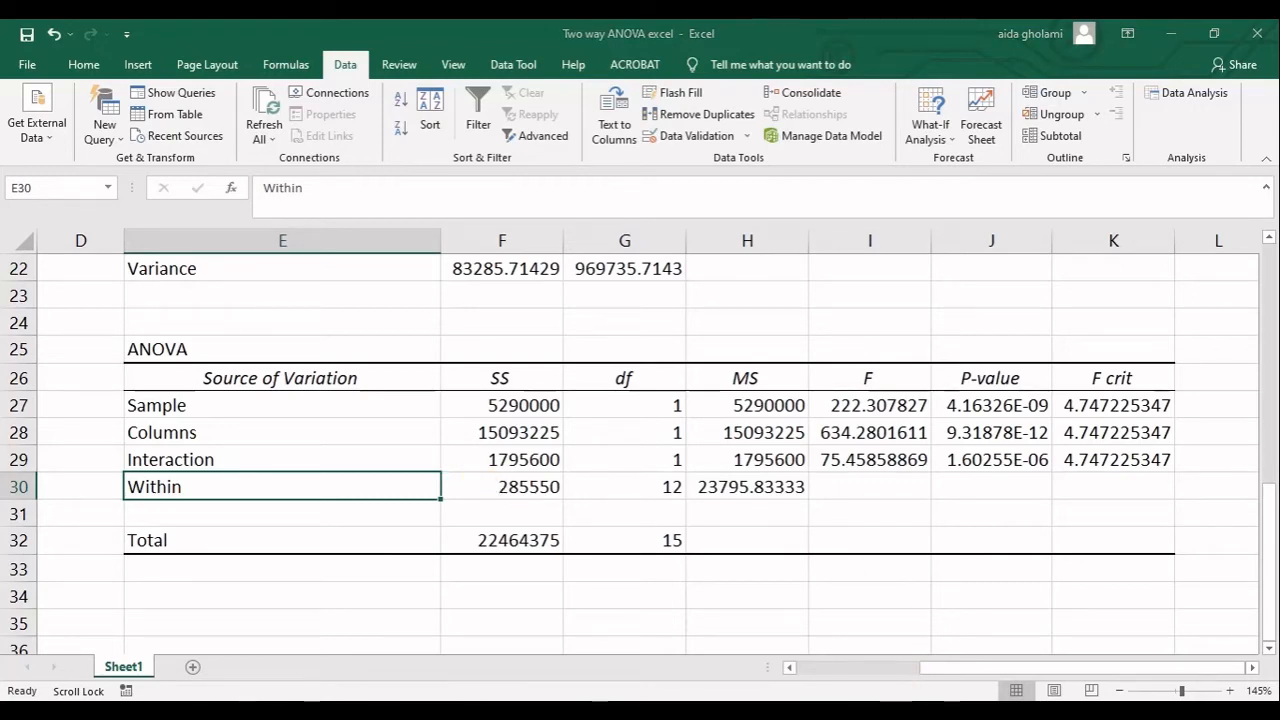
# View the factor grid in PowerPoint again, and return to Excel to select the ANOVA table's Interaction and Columns labels.
pyautogui.hotkey('alt', 'Tab')
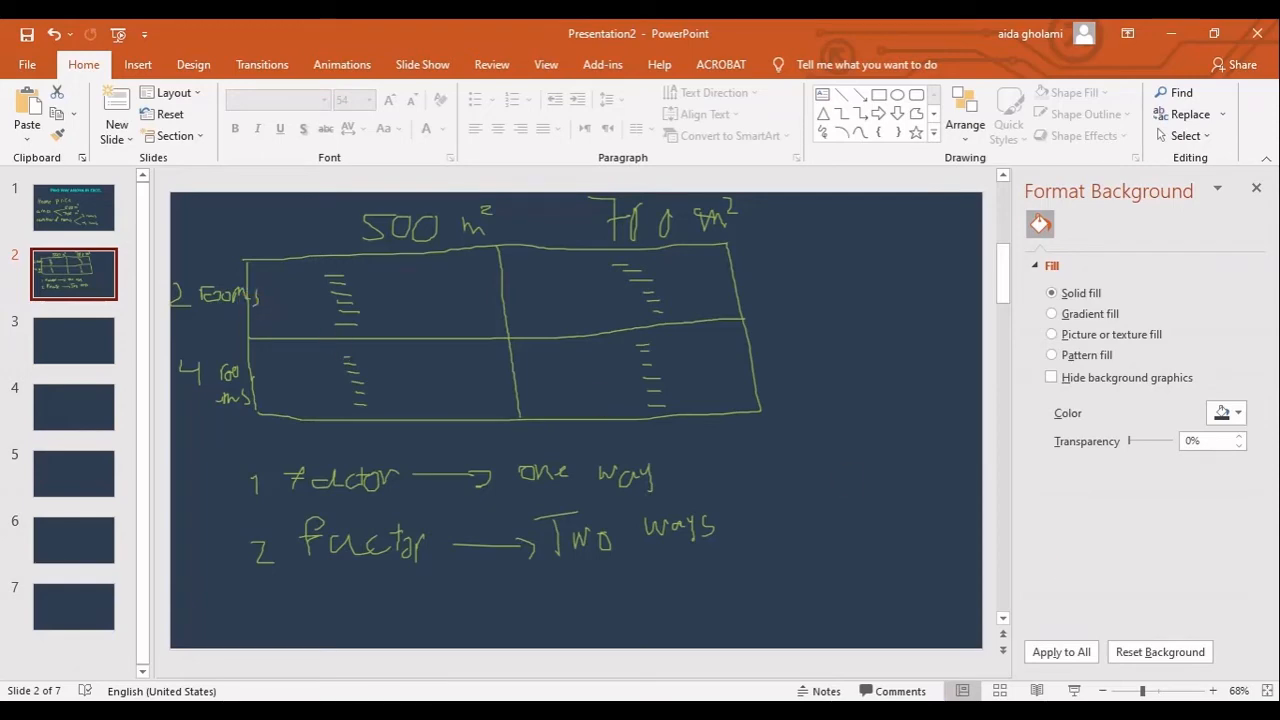
pyautogui.hotkey('alt', 'Tab')
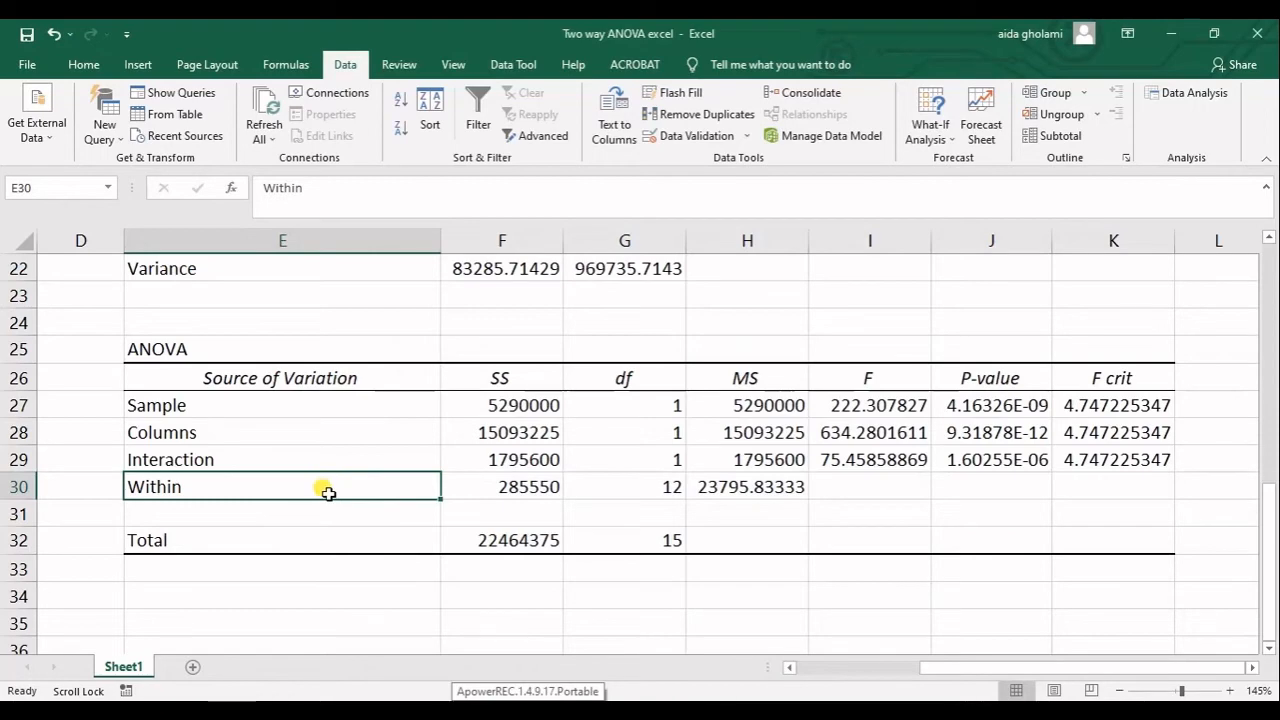
pyautogui.click(308, 460)
pyautogui.click(303, 432)
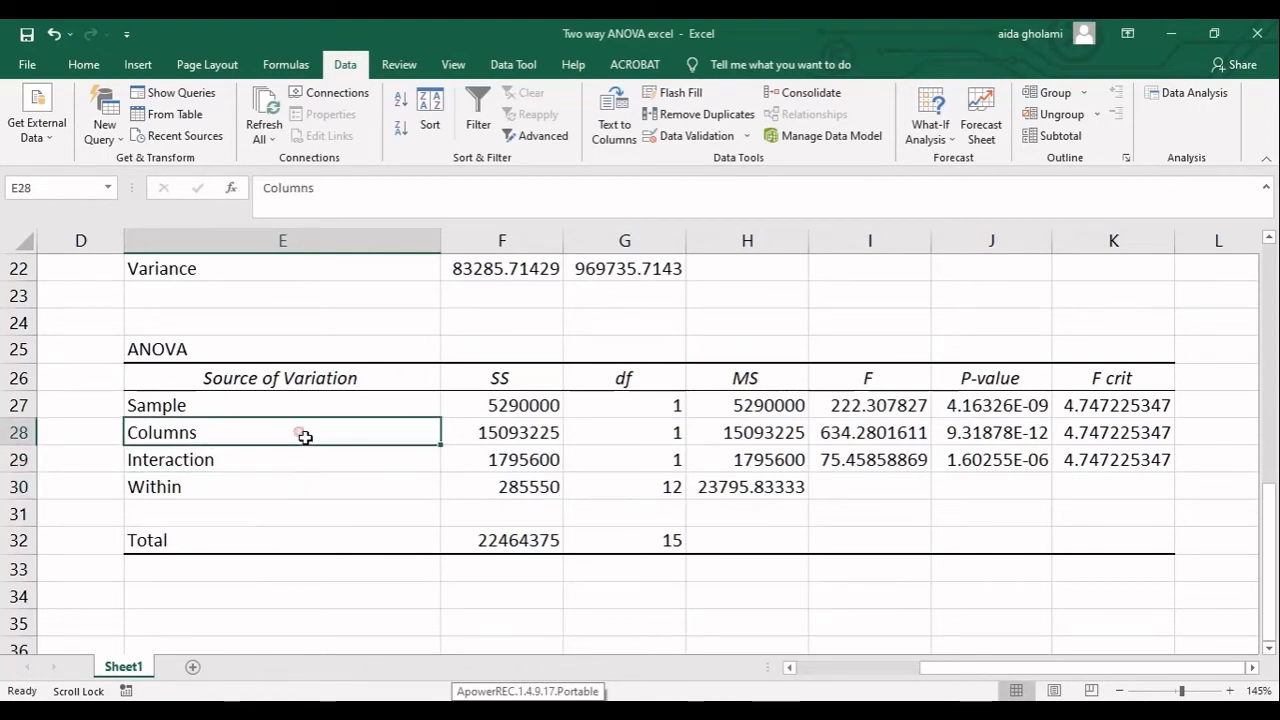
# Select the 1 Room and 2 Room columns and the first 500 m^2 and 700 m^2 rows of the source data to review both factors.
pyautogui.scroll(4, 171, 306)
pyautogui.scroll(3, 171, 306)
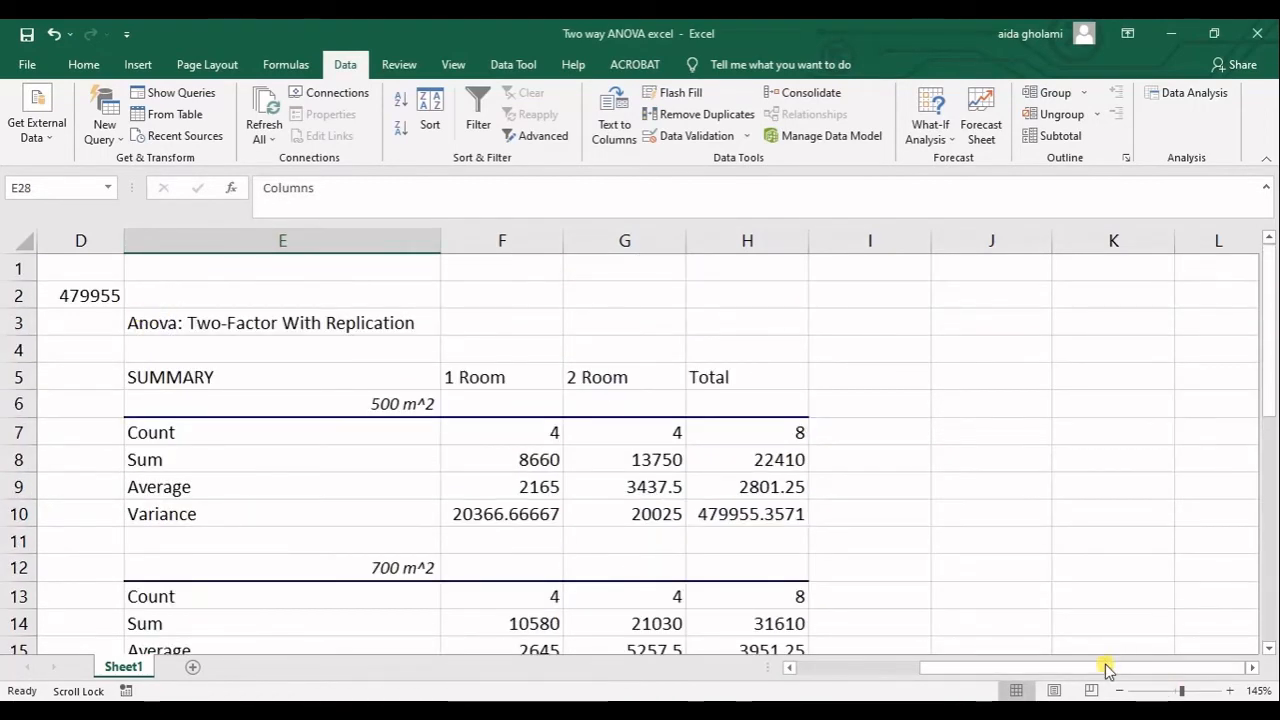
pyautogui.hscroll(-3, 780, 669)
pyautogui.moveTo(162, 271); pyautogui.dragTo(166, 471)
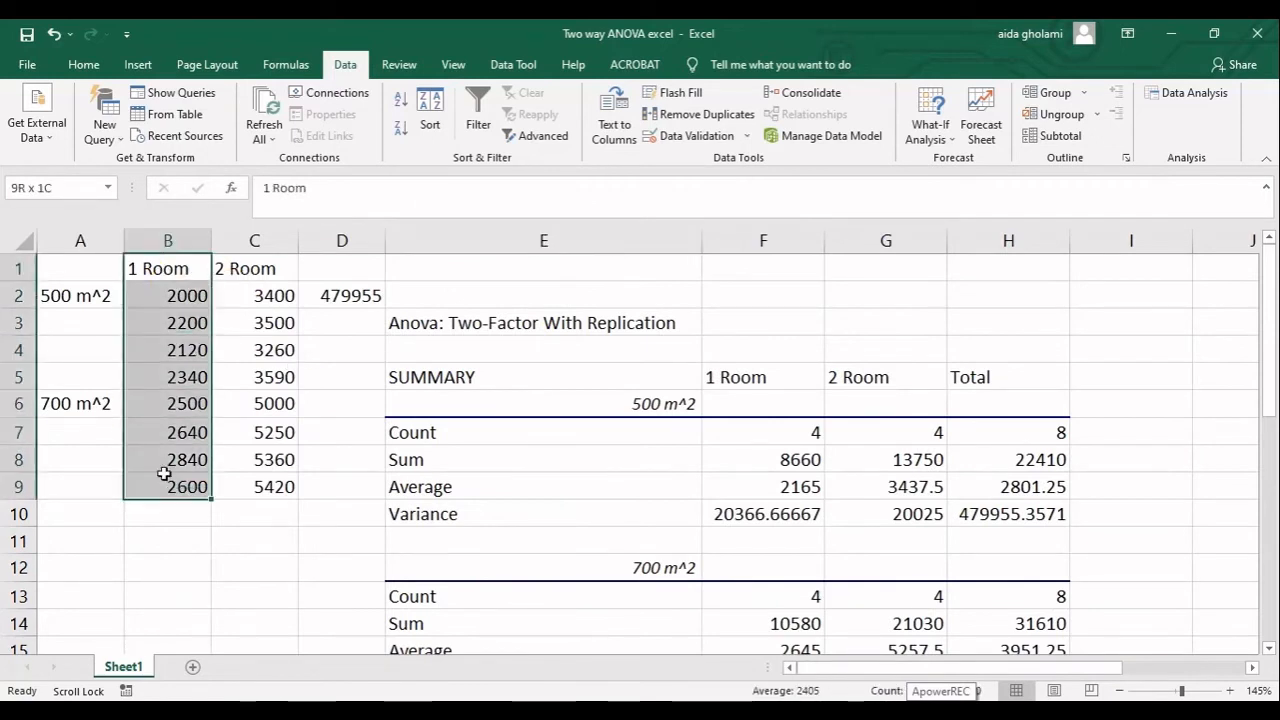
pyautogui.moveTo(277, 266); pyautogui.dragTo(262, 488)
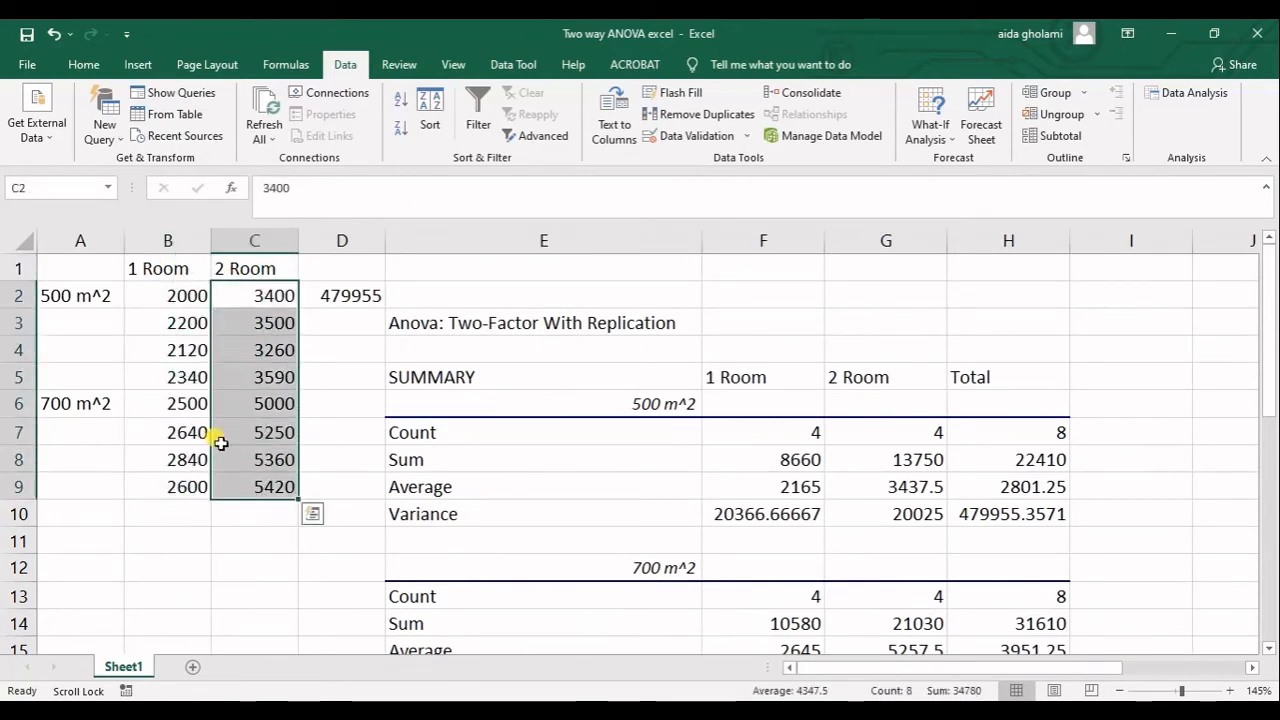
pyautogui.moveTo(62, 295); pyautogui.dragTo(343, 294)
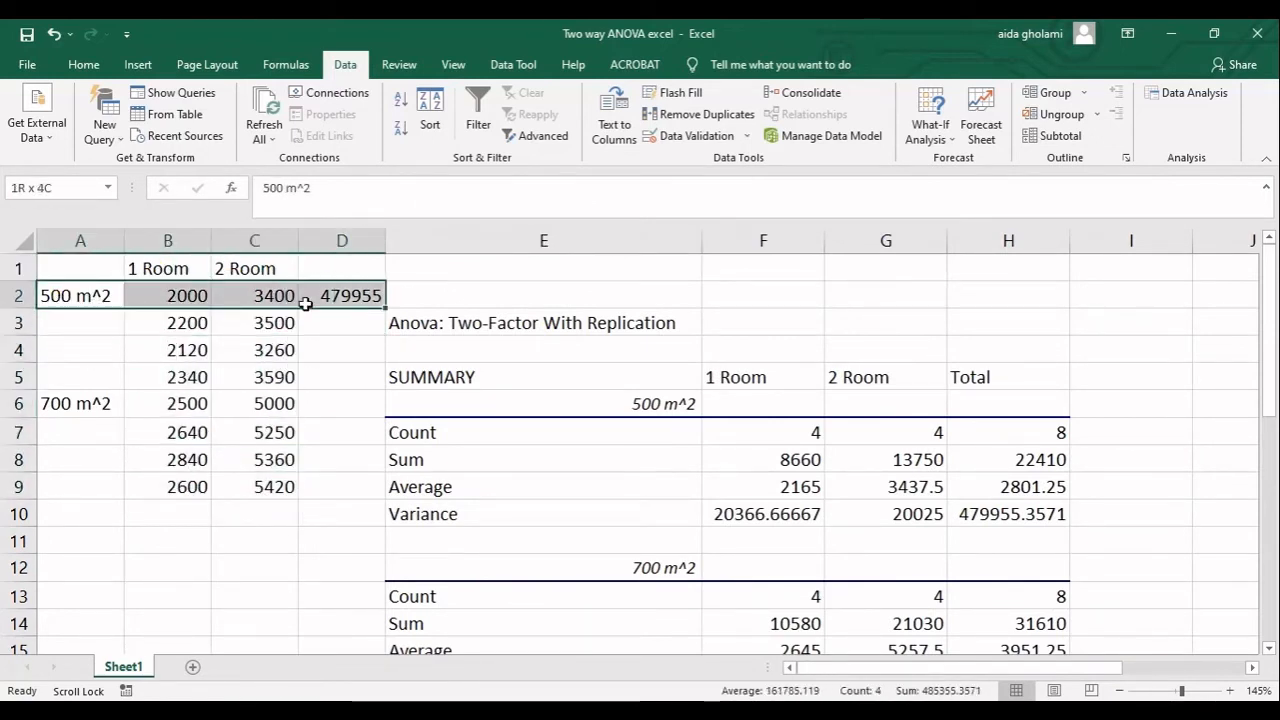
pyautogui.moveTo(54, 403); pyautogui.dragTo(263, 413)
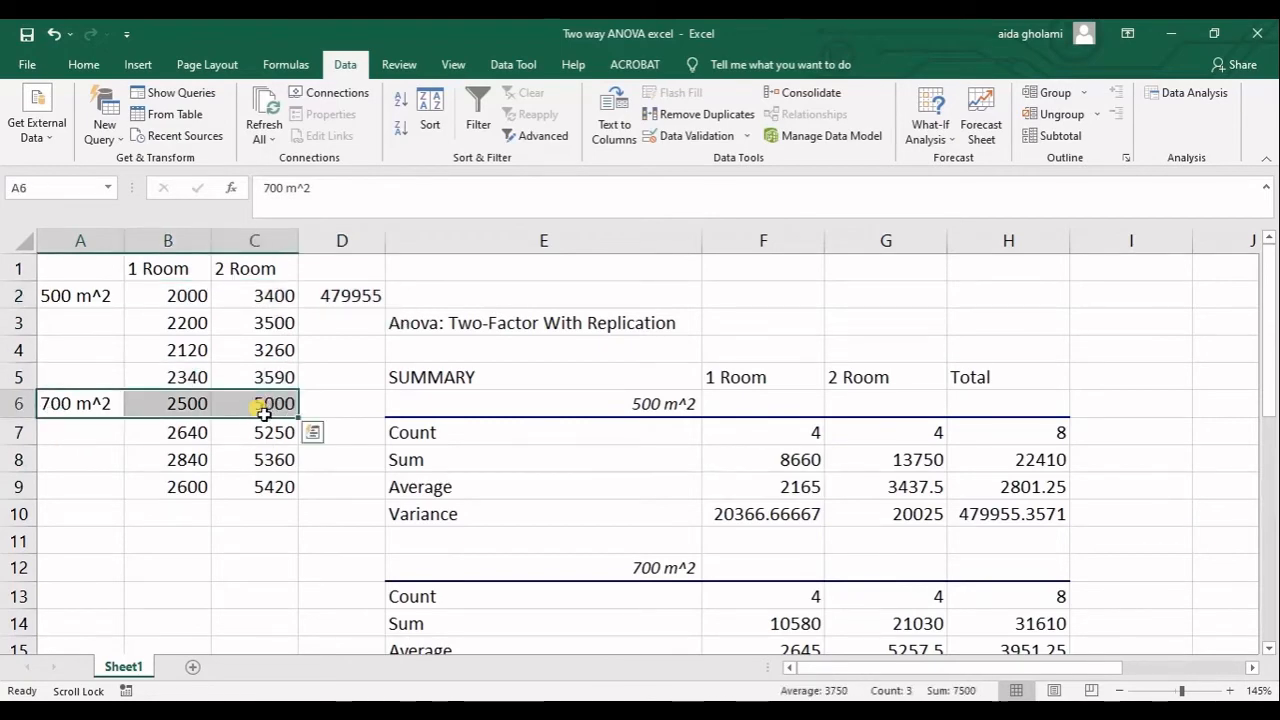
# Return to the ANOVA table and show all its columns from Source of Variation to F crit.
pyautogui.scroll(-7, 263, 413)
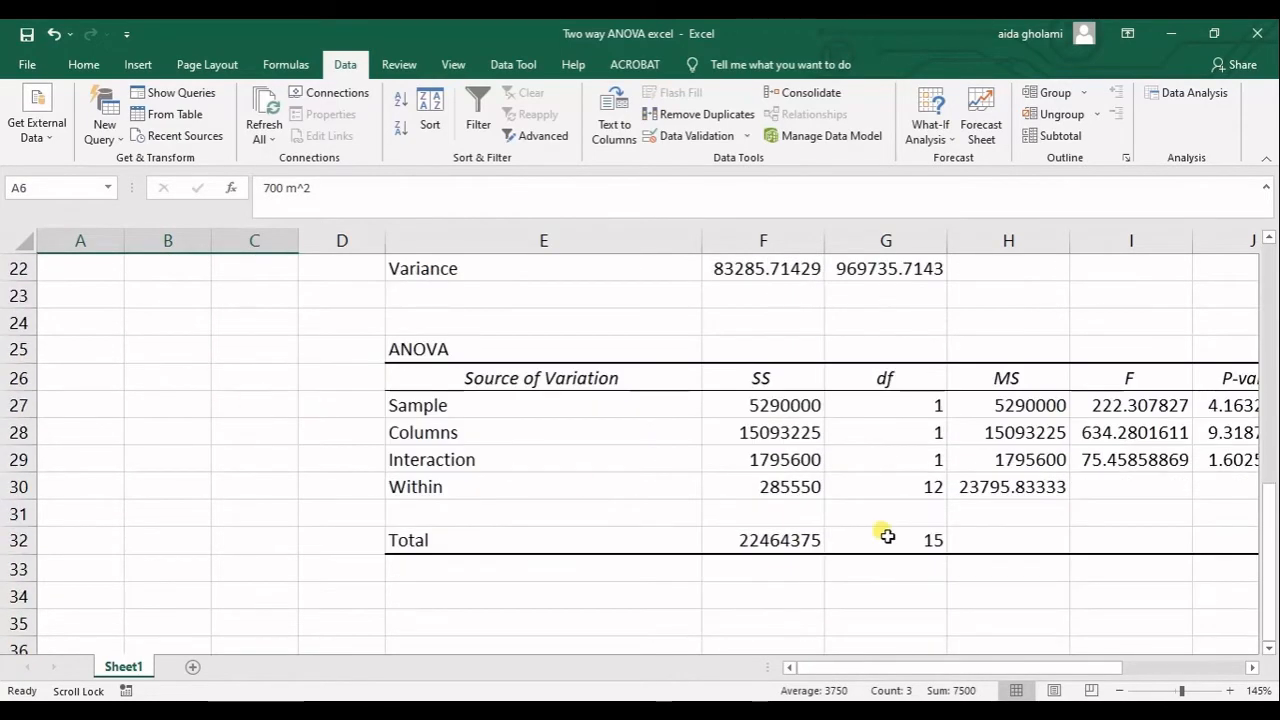
pyautogui.moveTo(889, 662); pyautogui.dragTo(921, 672)
pyautogui.moveTo(978, 676); pyautogui.dragTo(1030, 677)
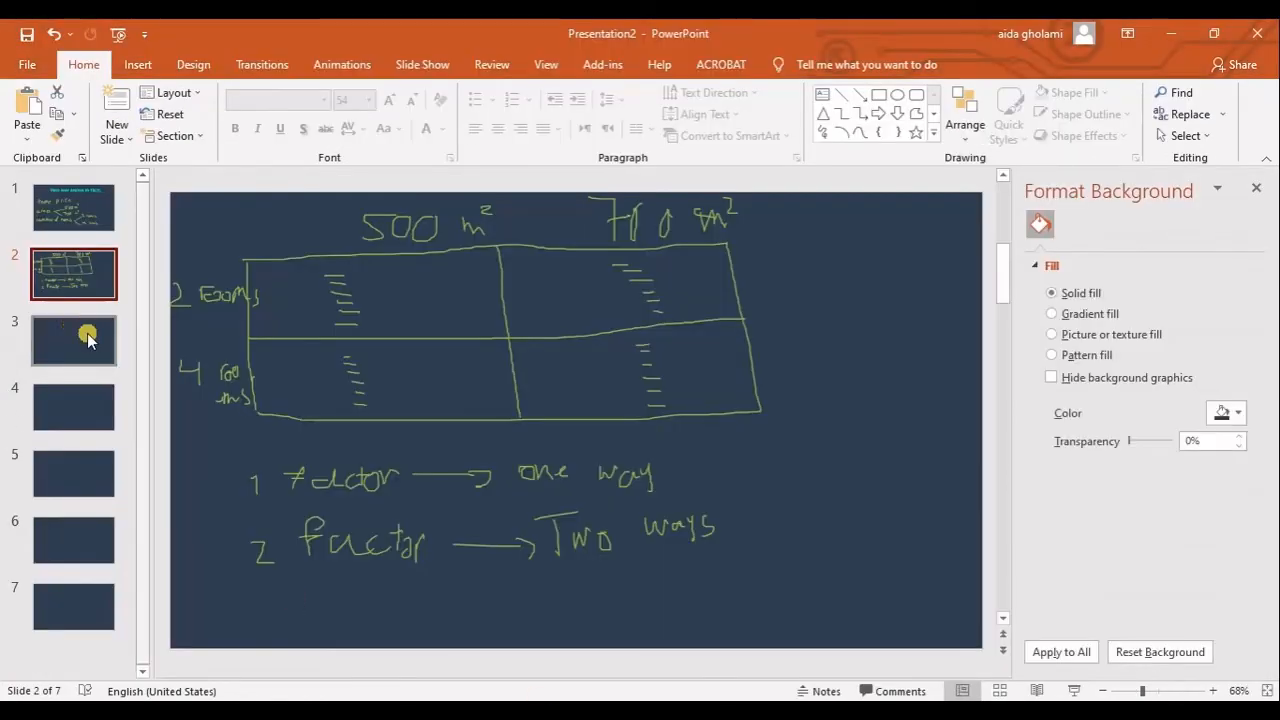
# Open blank slide 3 in the PowerPoint presentation, and switch back to the Two way ANOVA excel workbook.
pyautogui.click(90, 340)
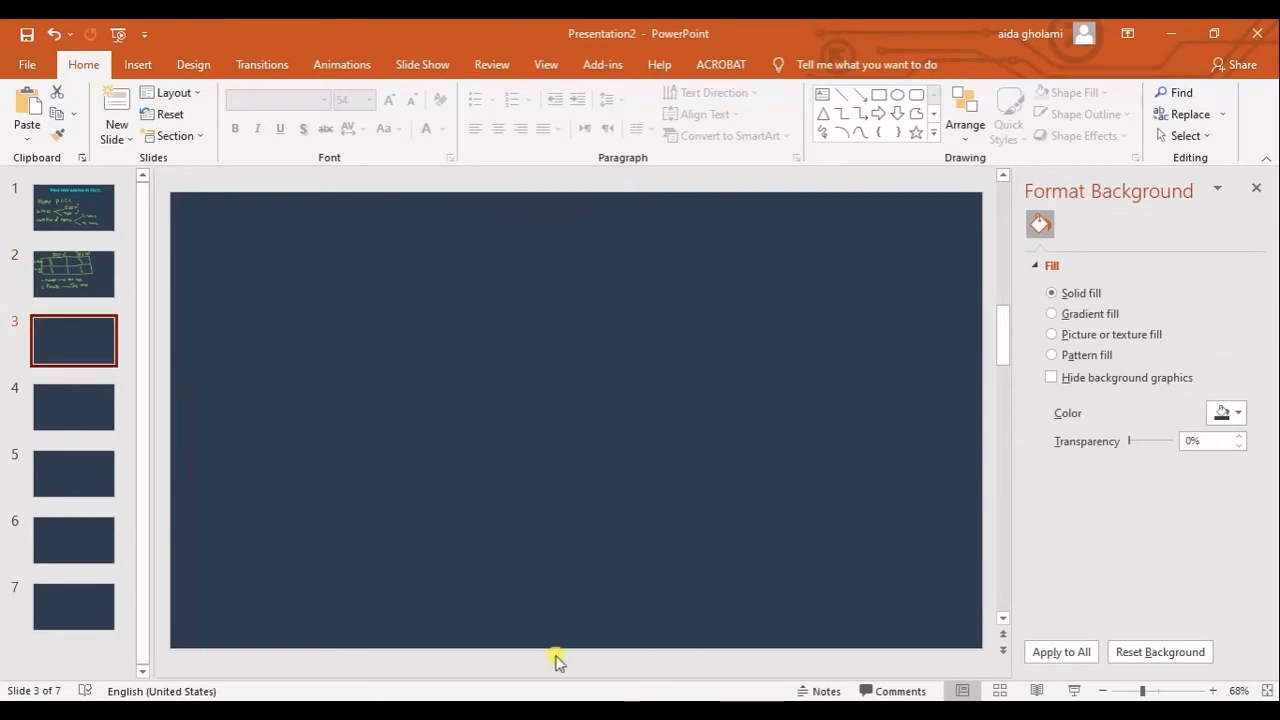
pyautogui.moveTo(848, 712)
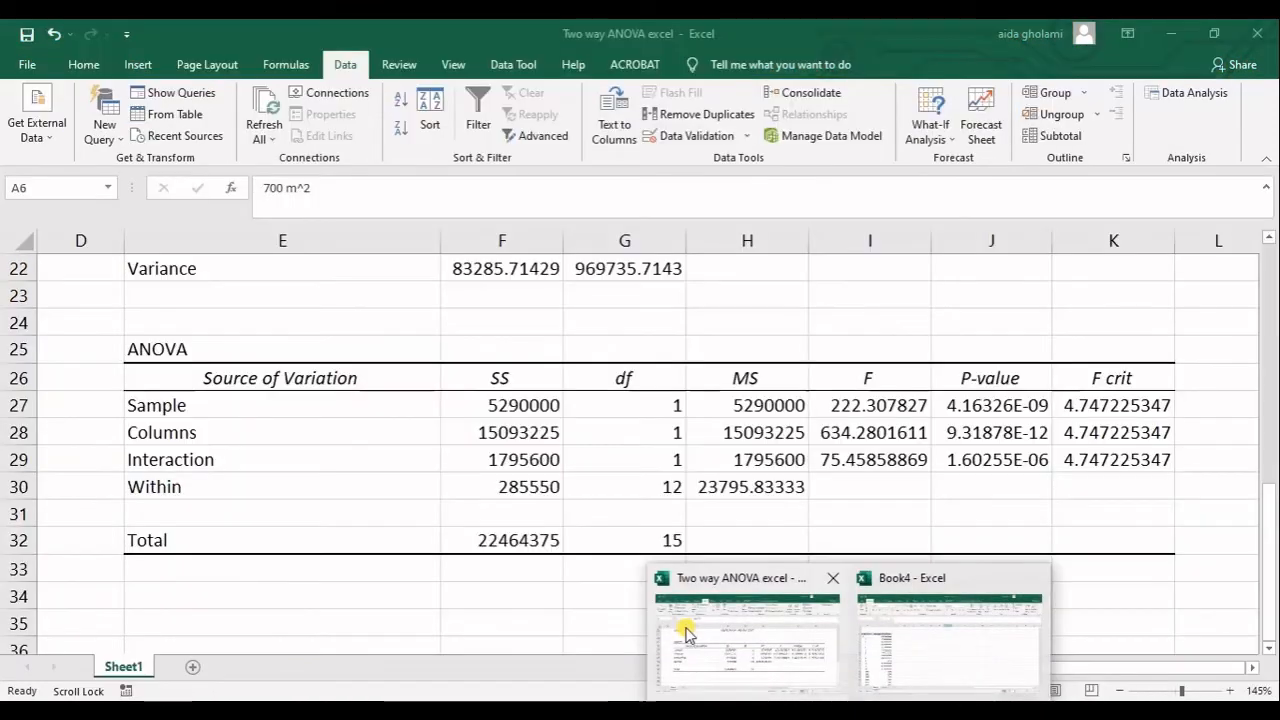
pyautogui.click(748, 630)
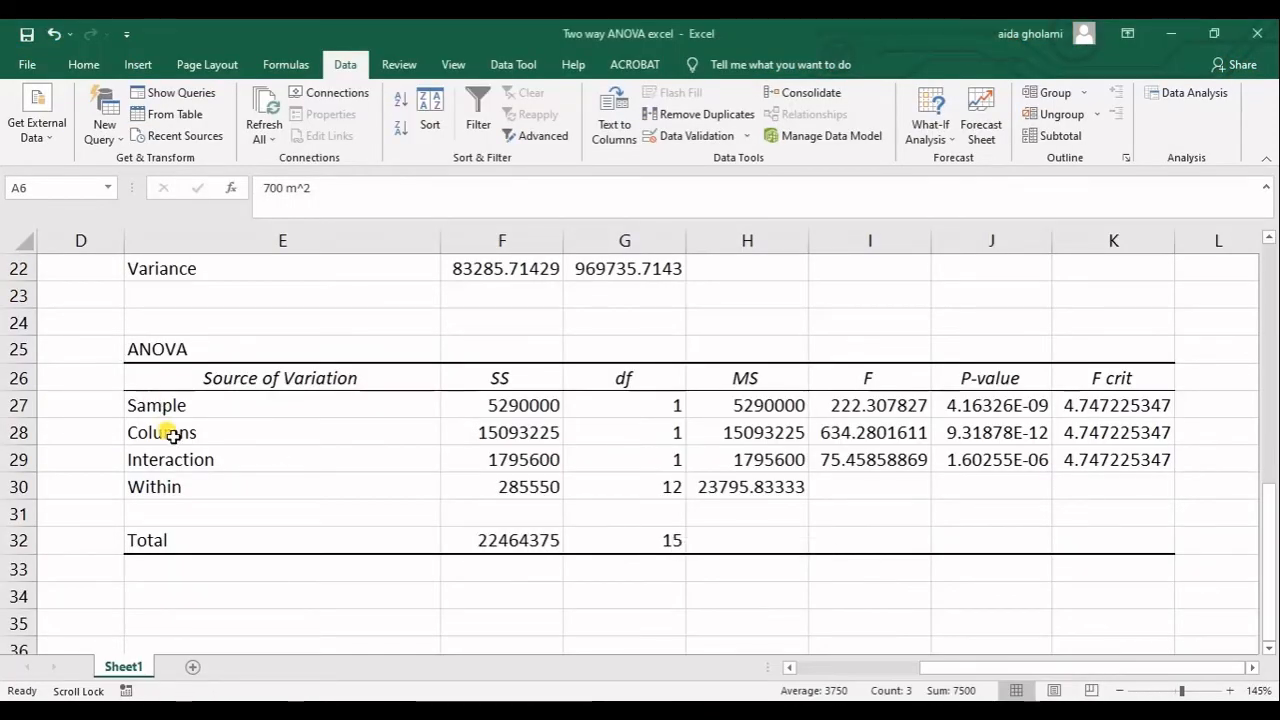
# Select the Columns row's SS cell and alternate between the Sample and Columns labels in the ANOVA table to examine both sources.
pyautogui.click(481, 428)
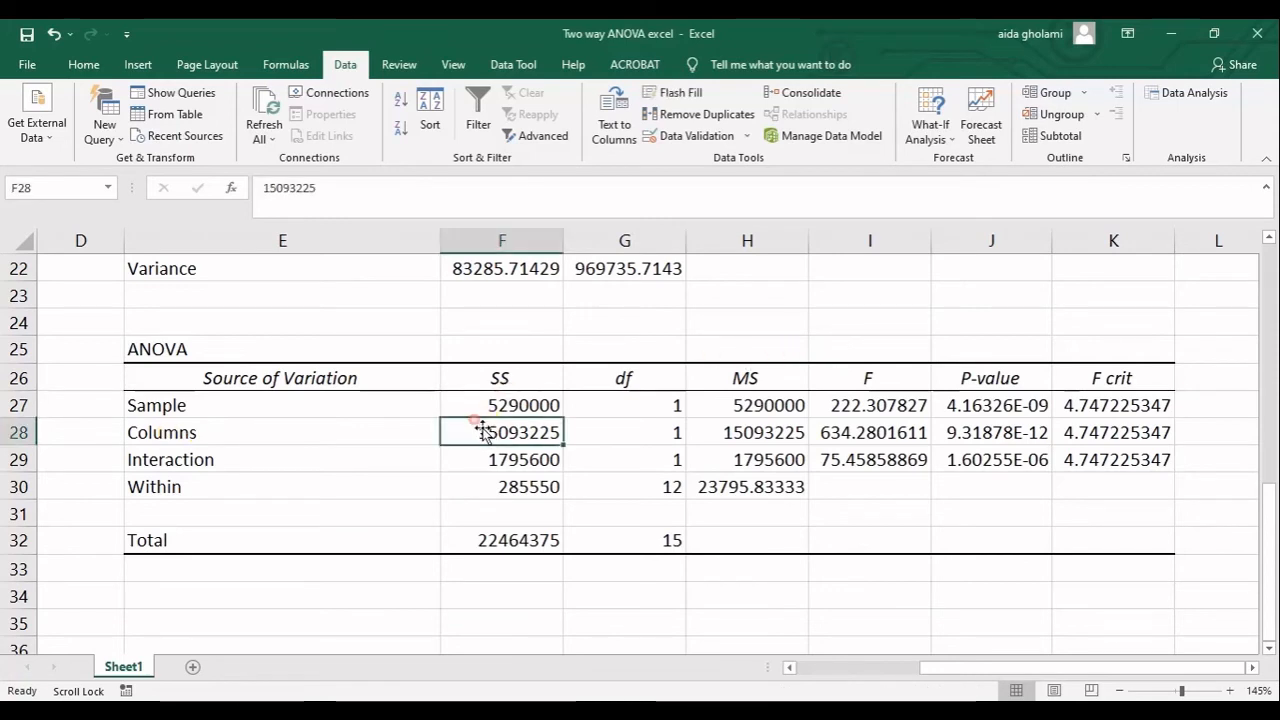
pyautogui.click(167, 431)
pyautogui.click(174, 407)
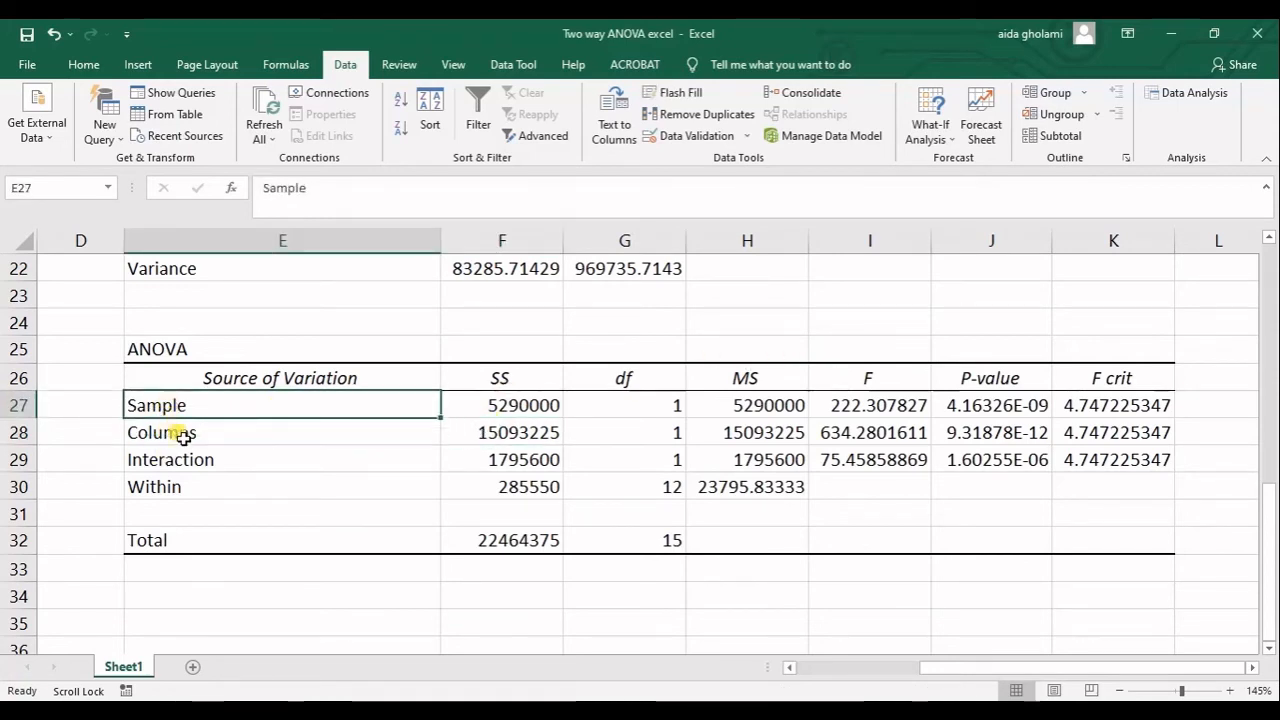
pyautogui.click(182, 434)
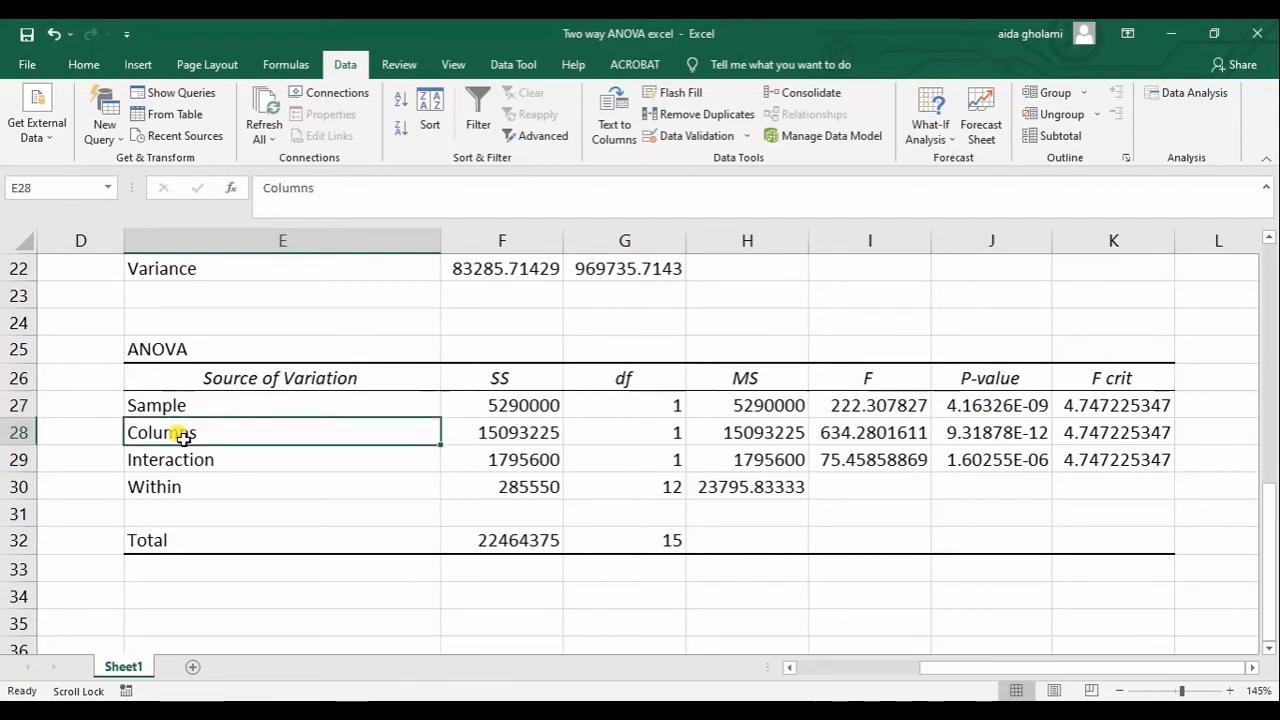
pyautogui.click(185, 408)
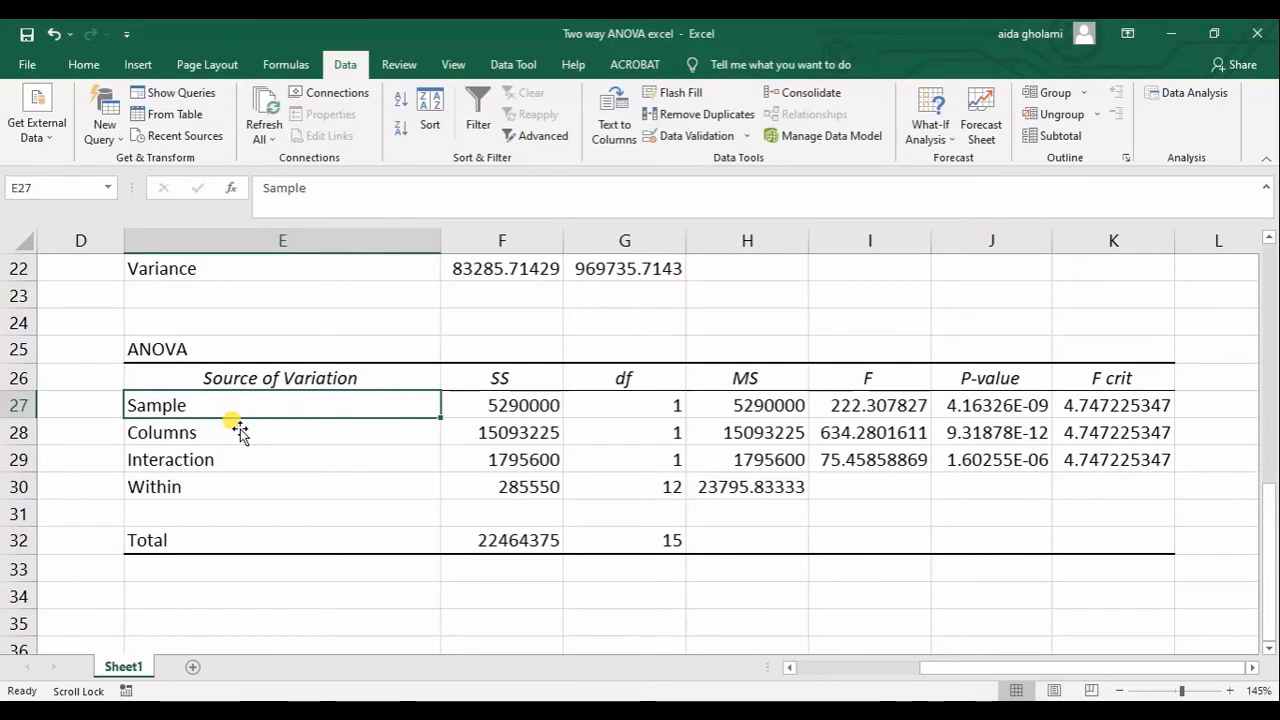
pyautogui.click(182, 432)
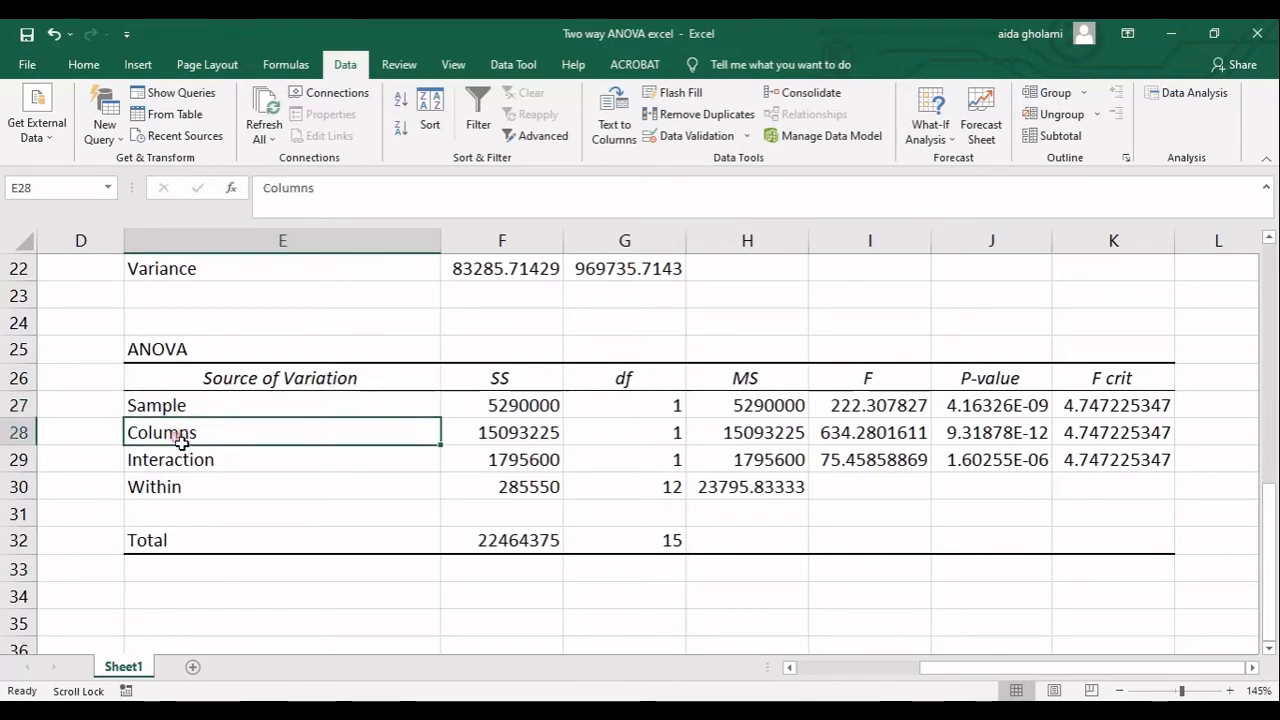
# Extend the Columns label in cell E28 of the ANOVA table to read "Columns= factor a".
pyautogui.doubleClick(230, 433)
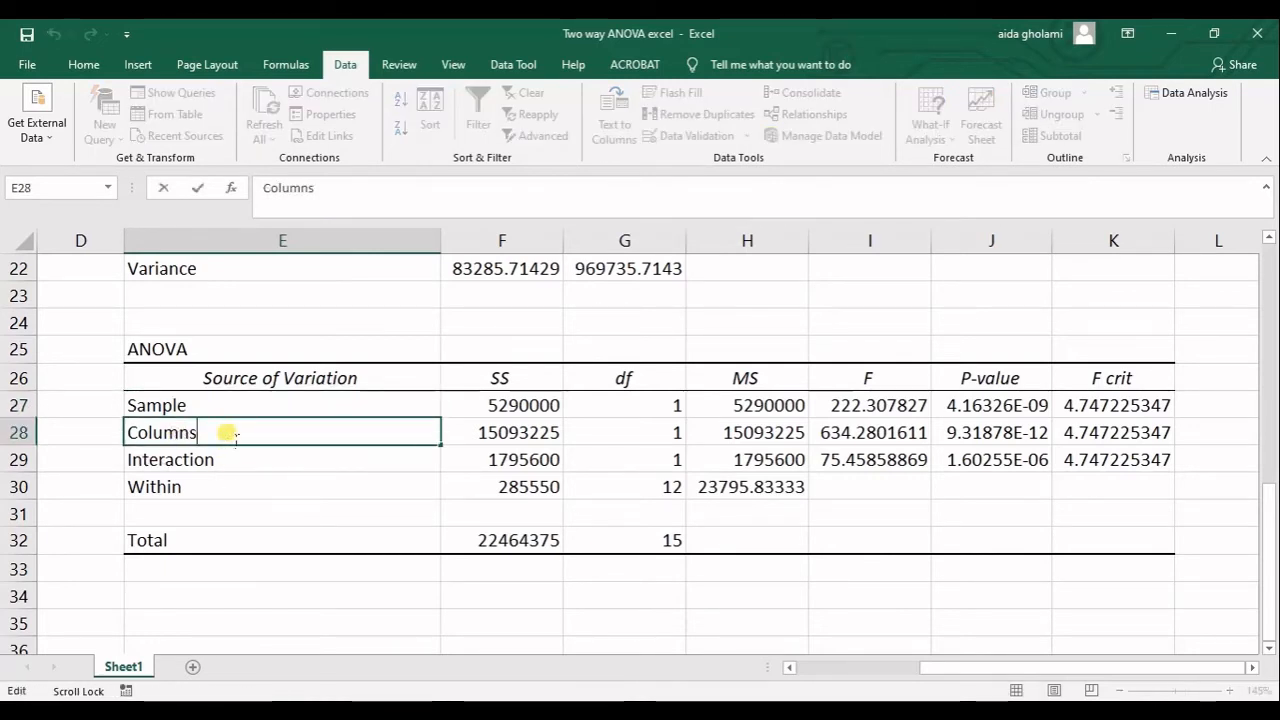
pyautogui.write('=')
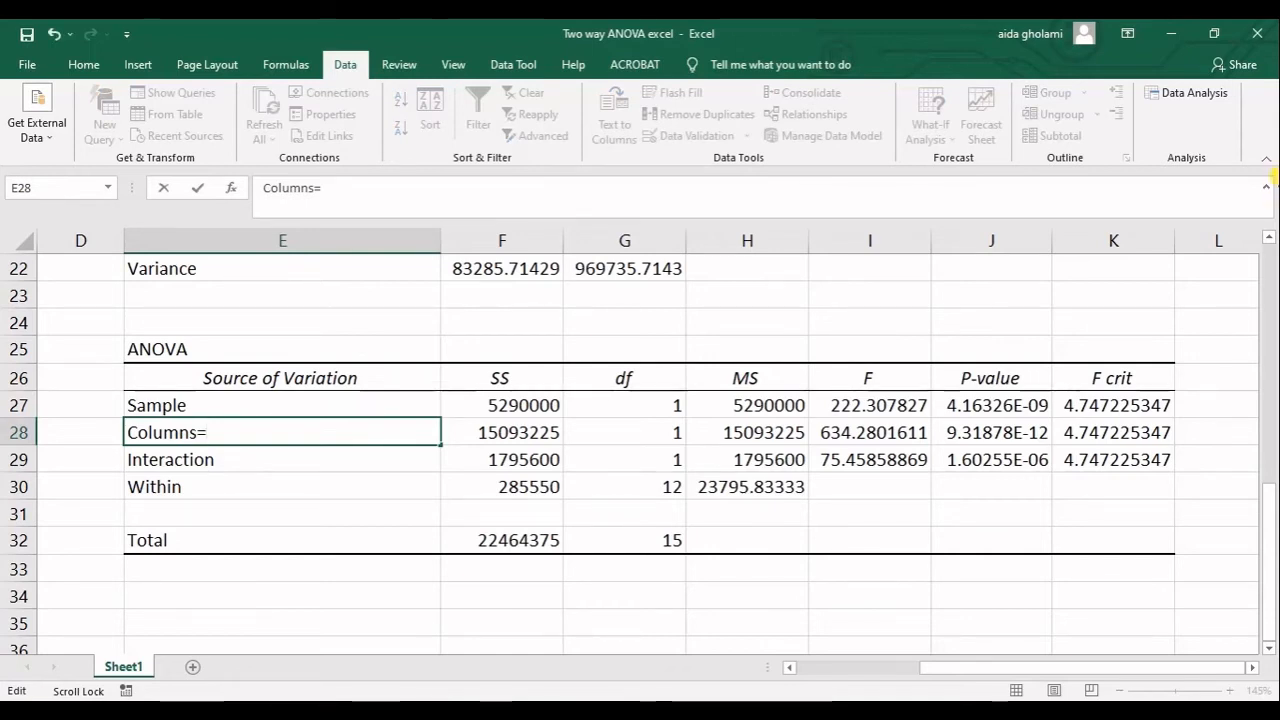
pyautogui.write(' facto')
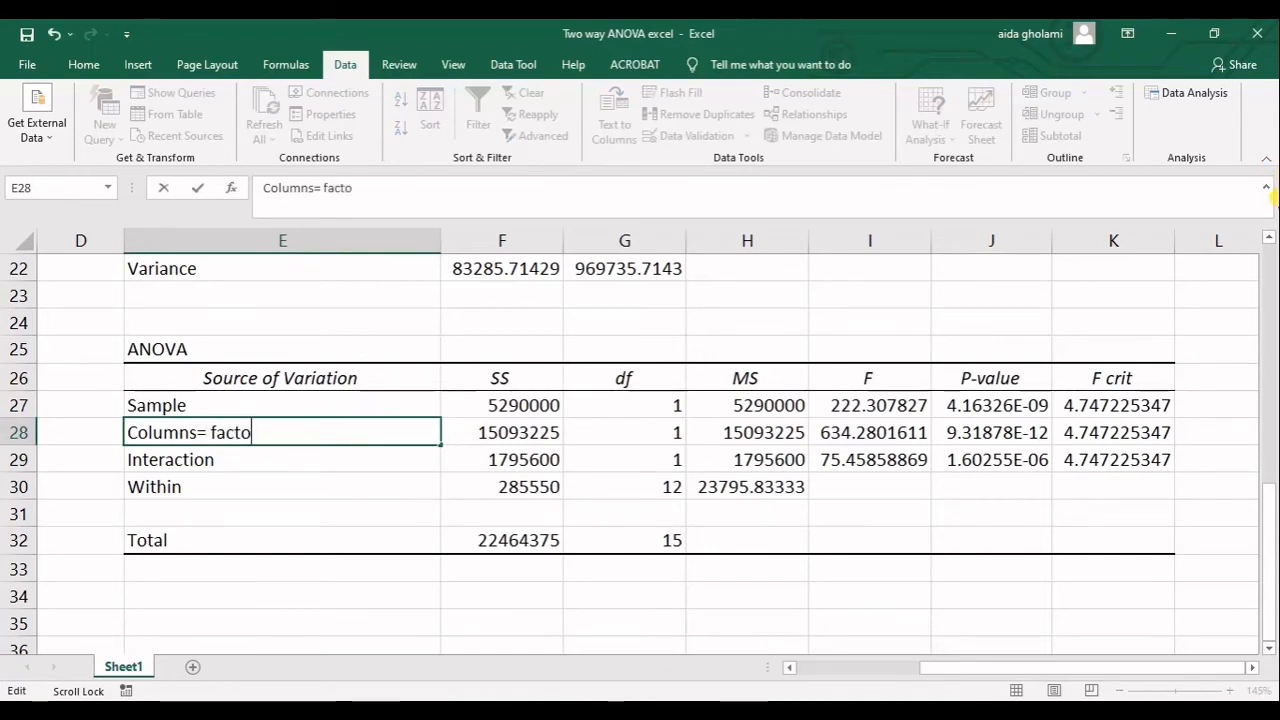
pyautogui.write('r a')
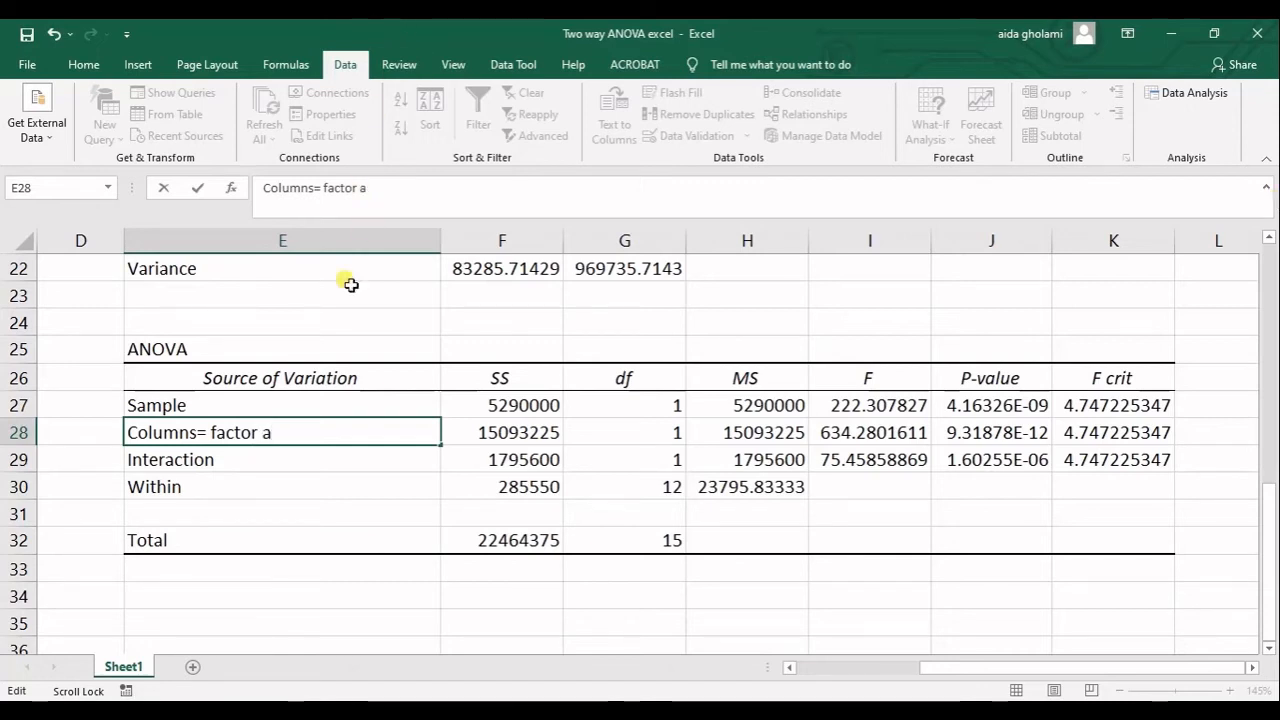
# Extend the Sample label in cell E27 of the ANOVA table to read "Sample=Factor b=area".
pyautogui.click(300, 402)
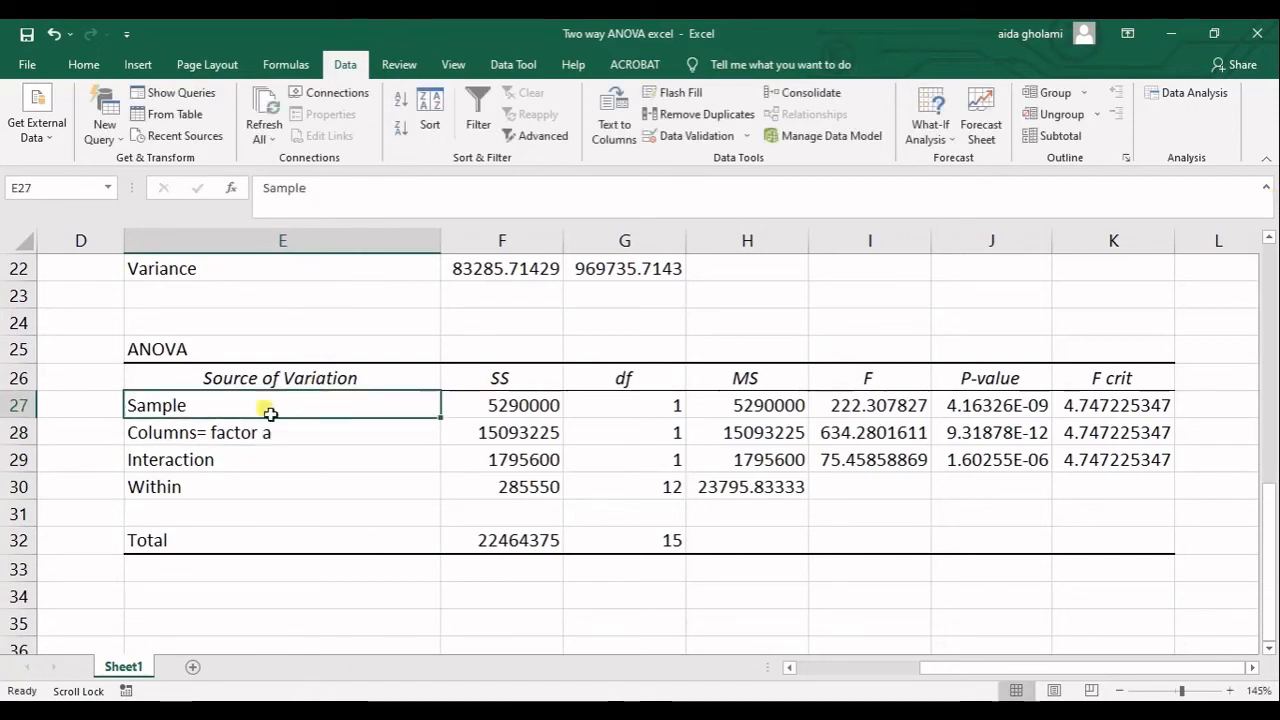
pyautogui.press('F2')
pyautogui.write('=')
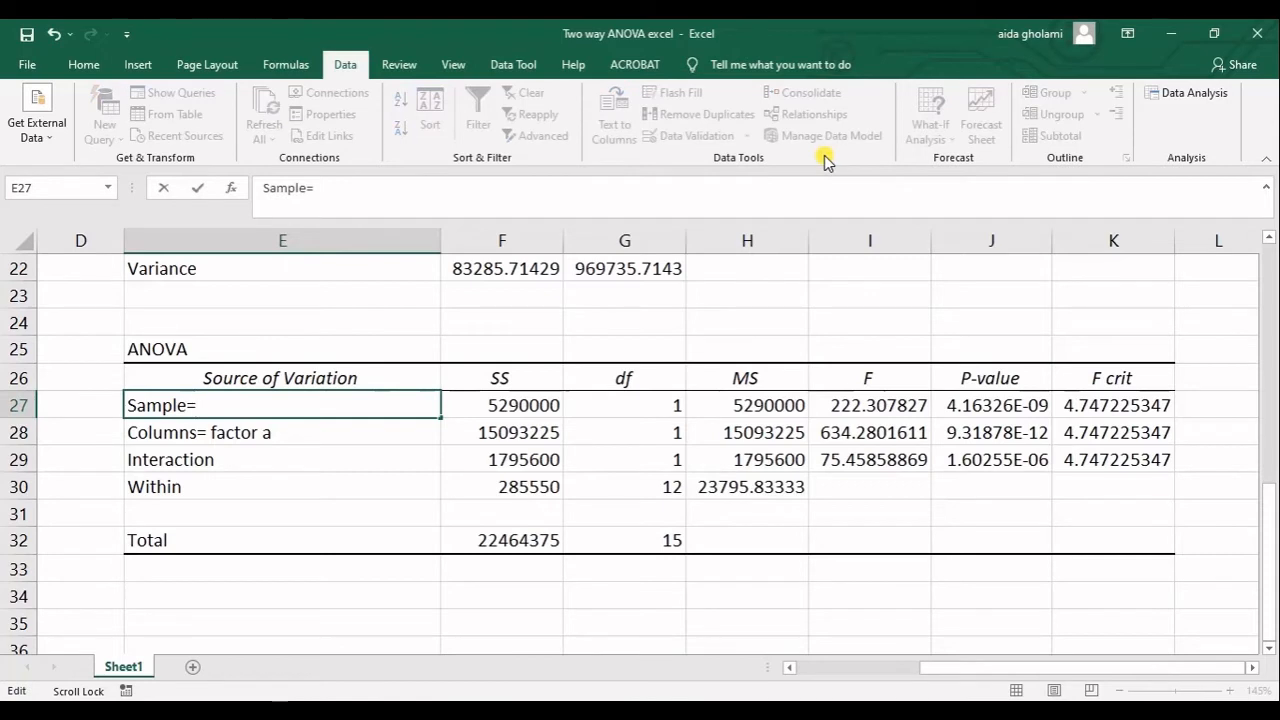
pyautogui.write('Factor b')
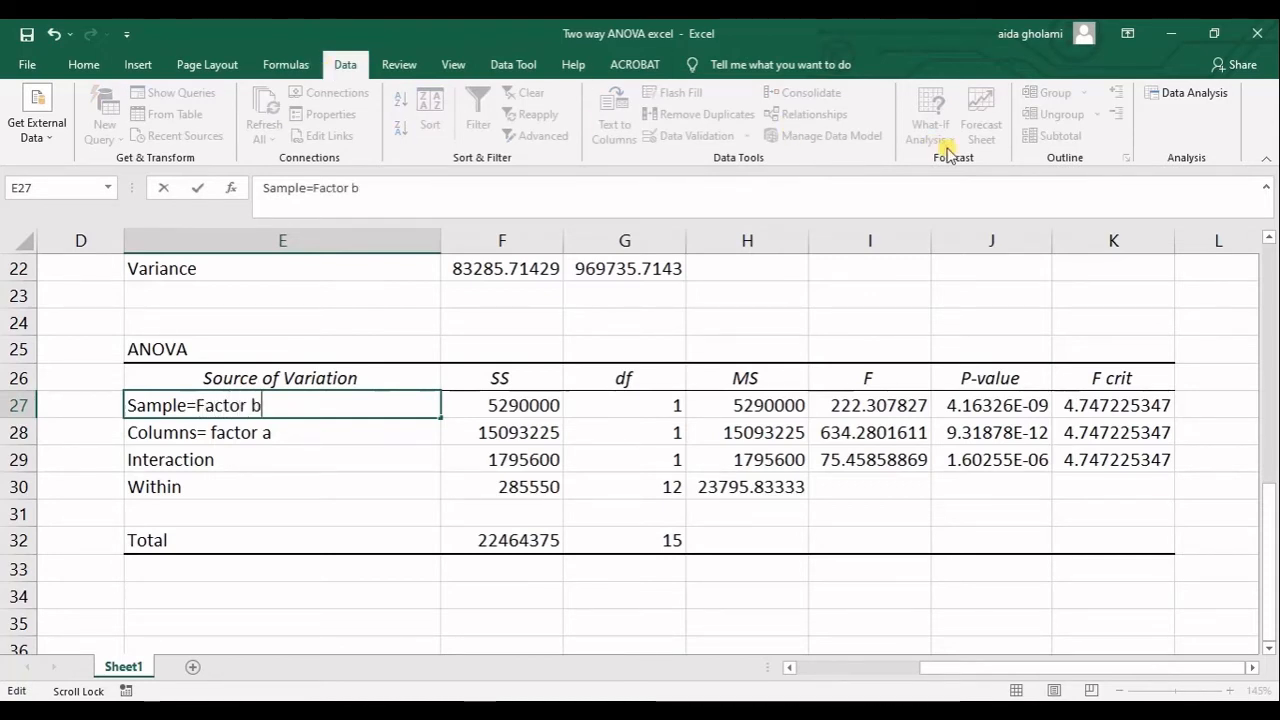
pyautogui.write('=')
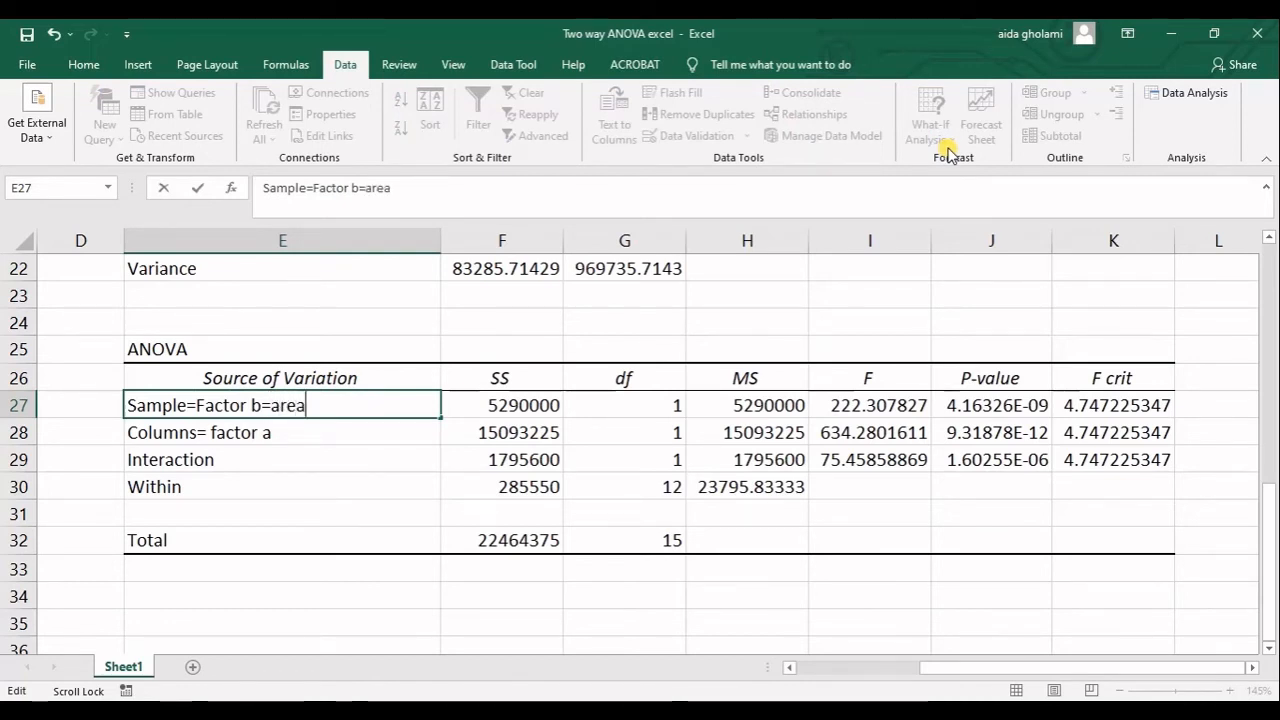
pyautogui.write('area')
# Complete the Columns label in cell E28 so it reads "Columns= factor a= number of rooms".
pyautogui.click(312, 434)
pyautogui.doubleClick(310, 434)
pyautogui.write('= ')
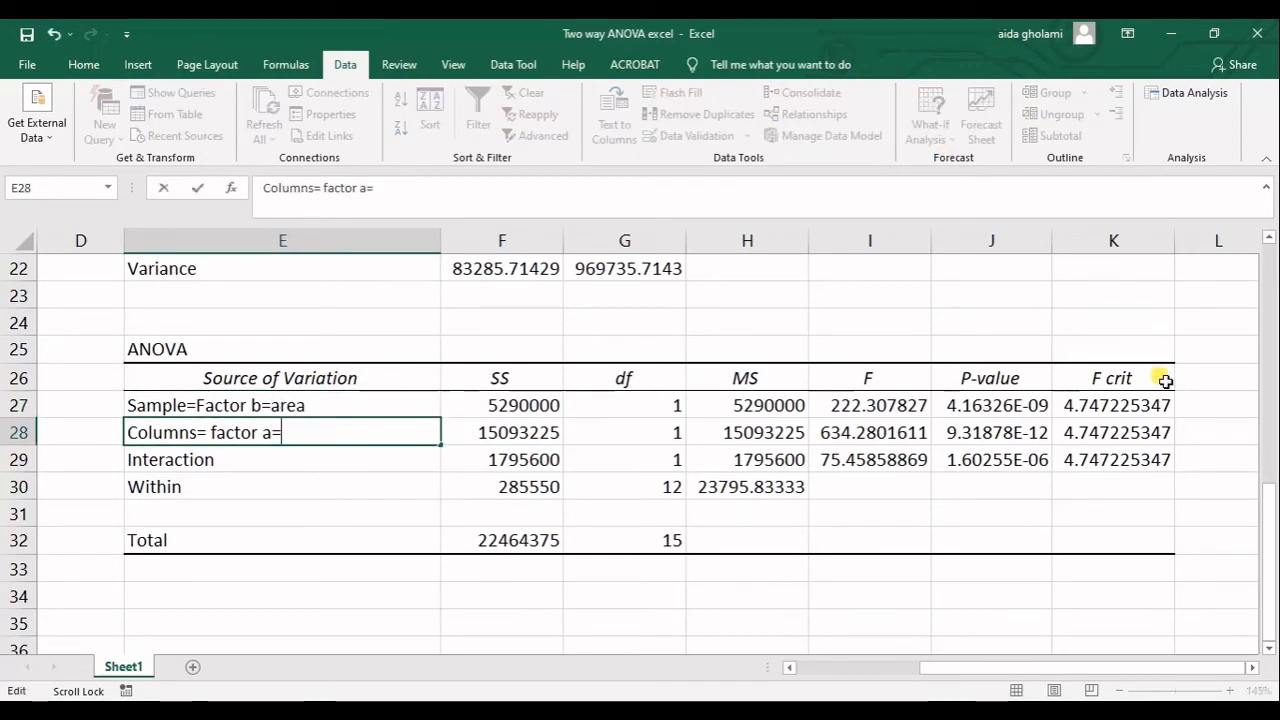
pyautogui.write('numbe')
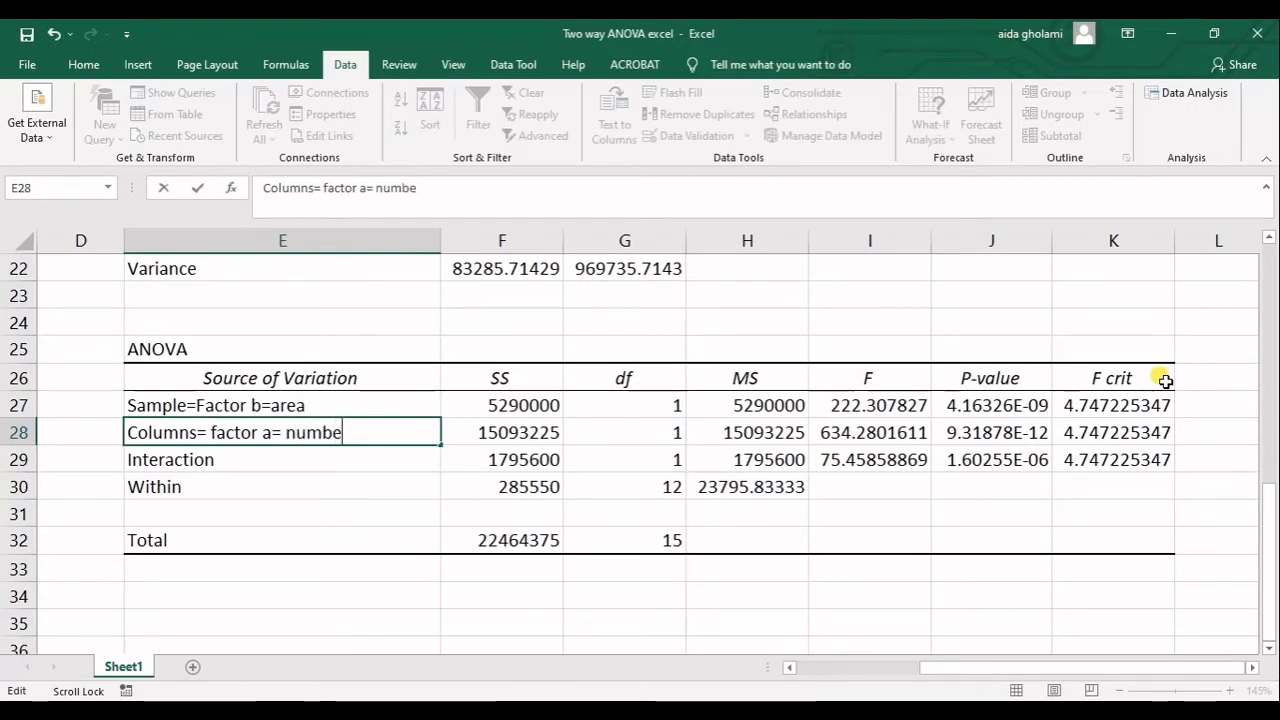
pyautogui.write('r of rooms')
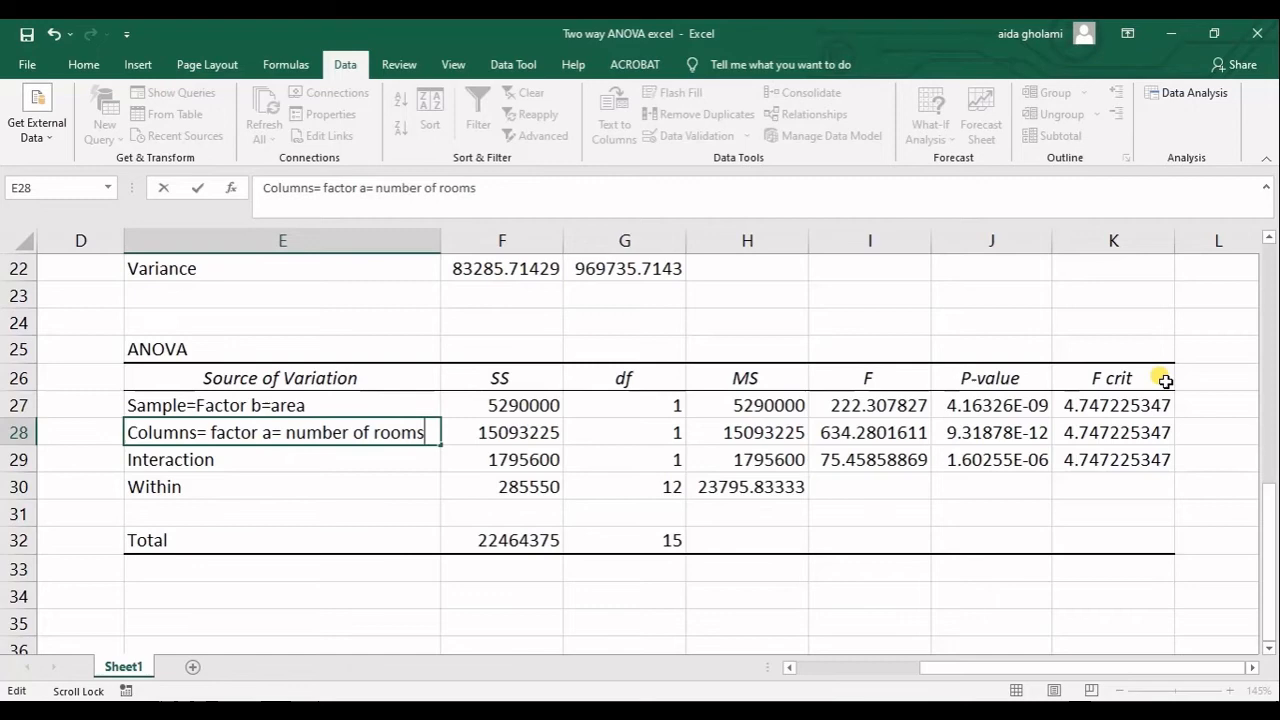
pyautogui.click(455, 522)
# Switch to PowerPoint, start the slide show on blank slide 3, choose the Pen and open its ink colour choices.
pyautogui.click(621, 709)
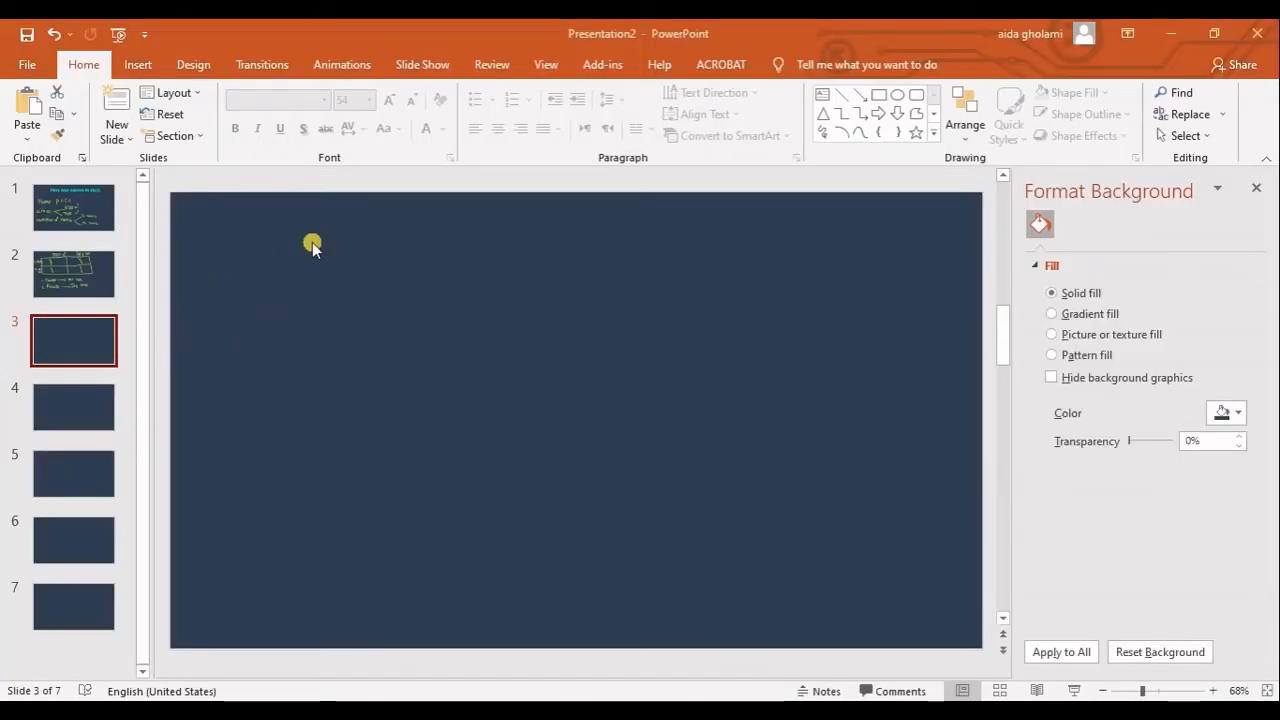
pyautogui.click(1071, 691)
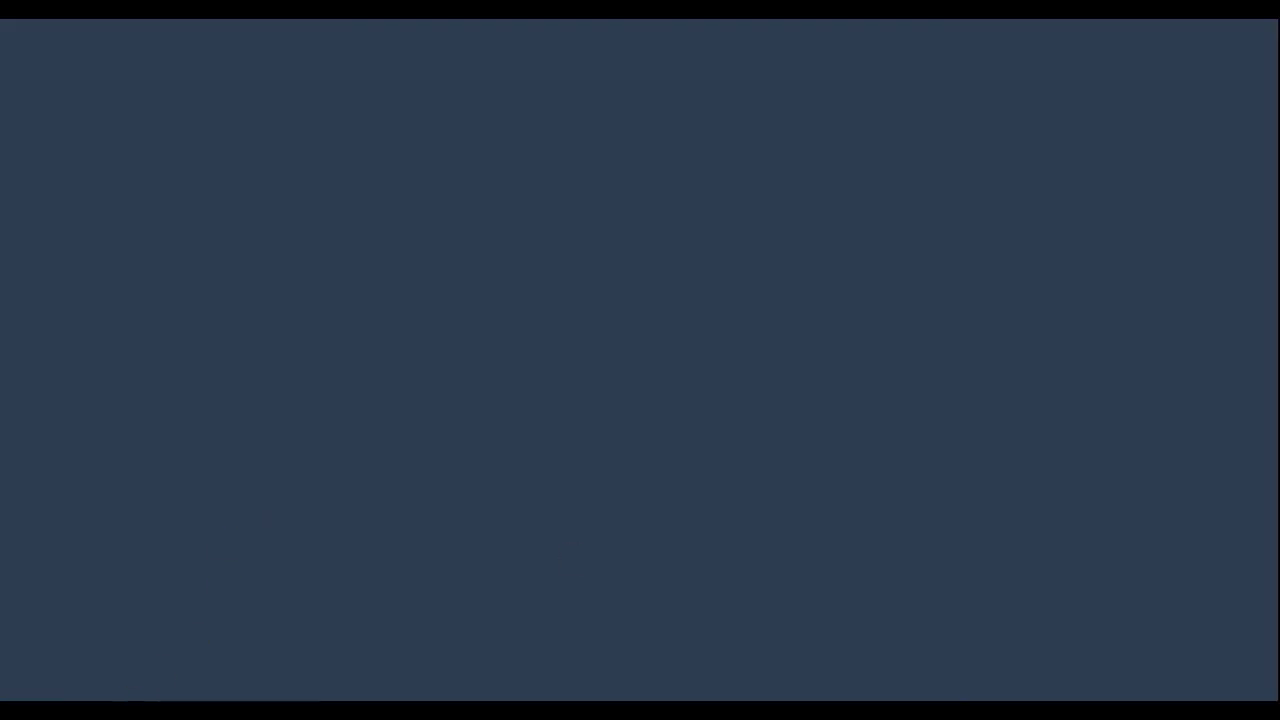
pyautogui.click(88, 690)
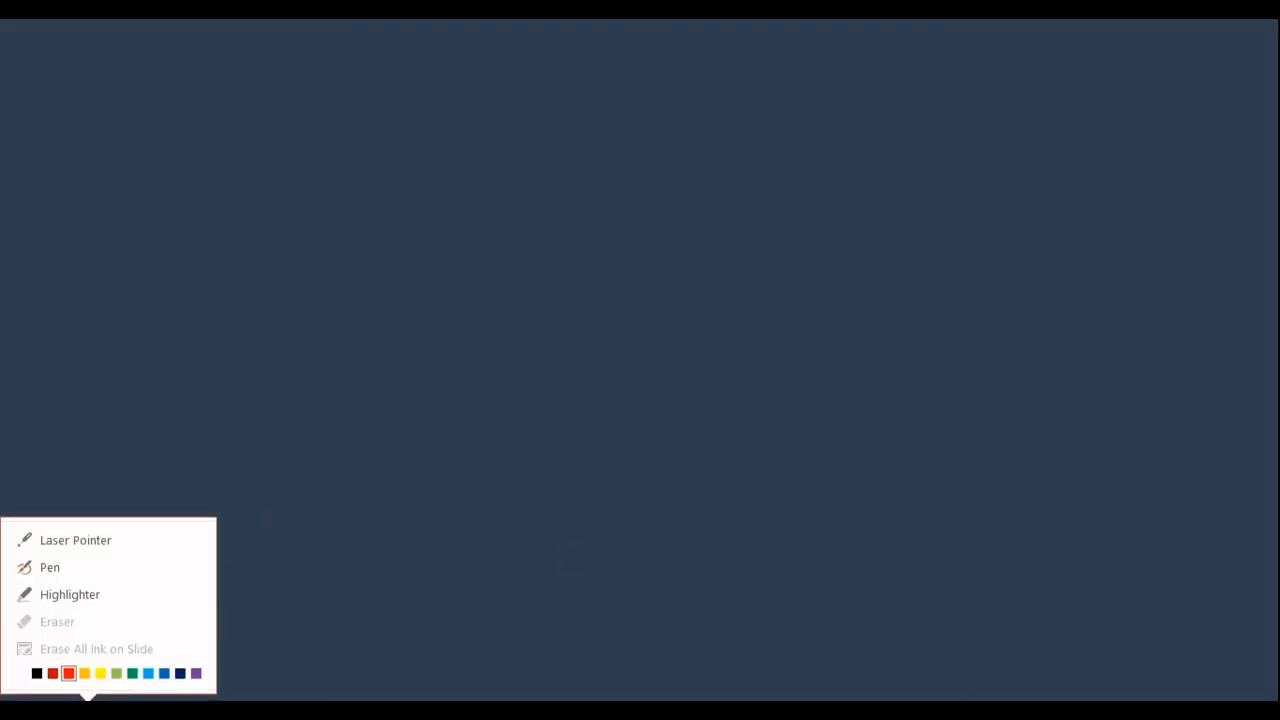
pyautogui.click(58, 567)
pyautogui.click(88, 690)
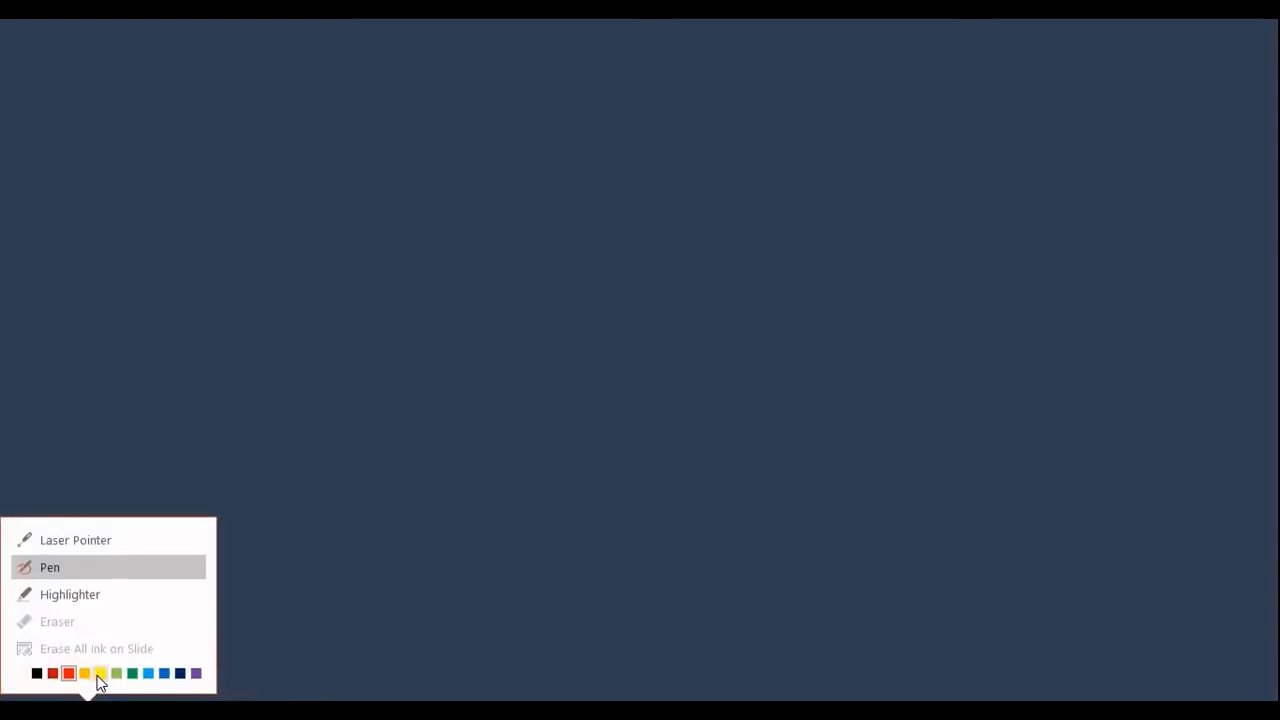